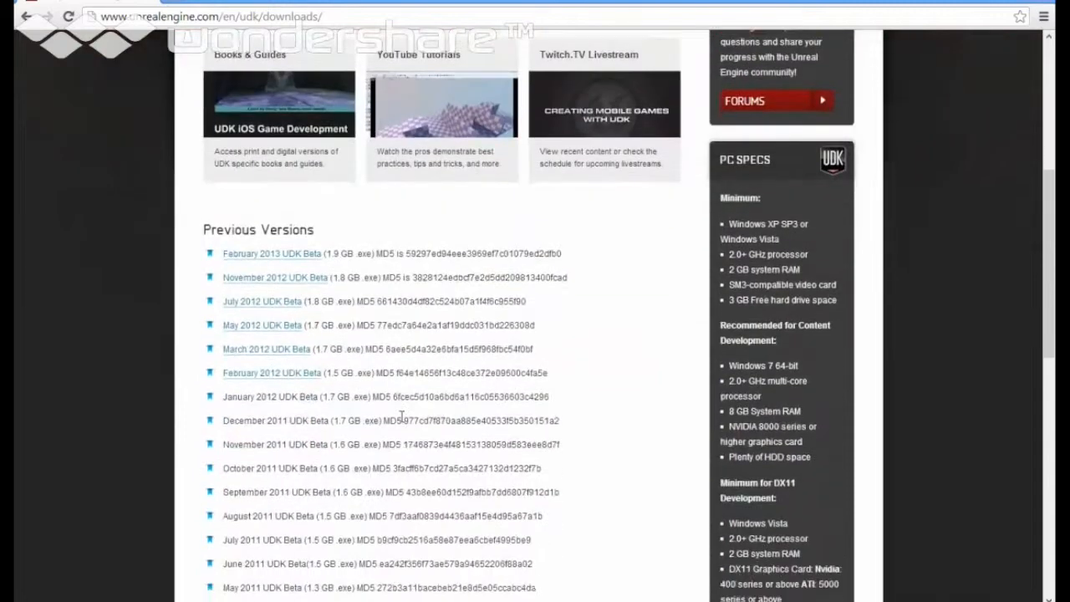
Step: Start downloading the July 2013 UDK Beta installer from the Download Latest Release section
scroll(401, 422, "up", 6)
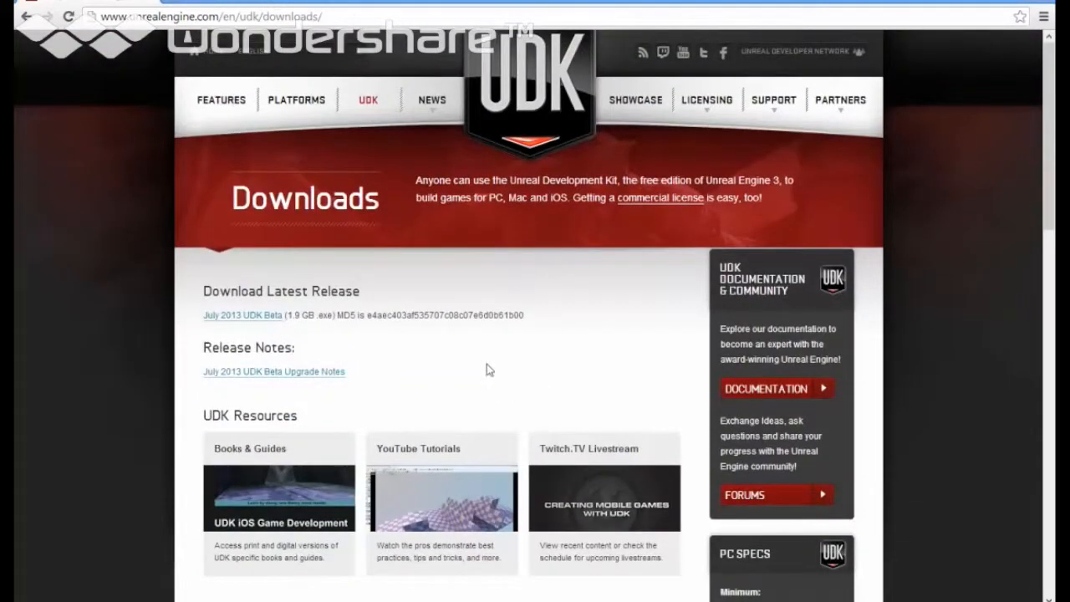
left_click(264, 317)
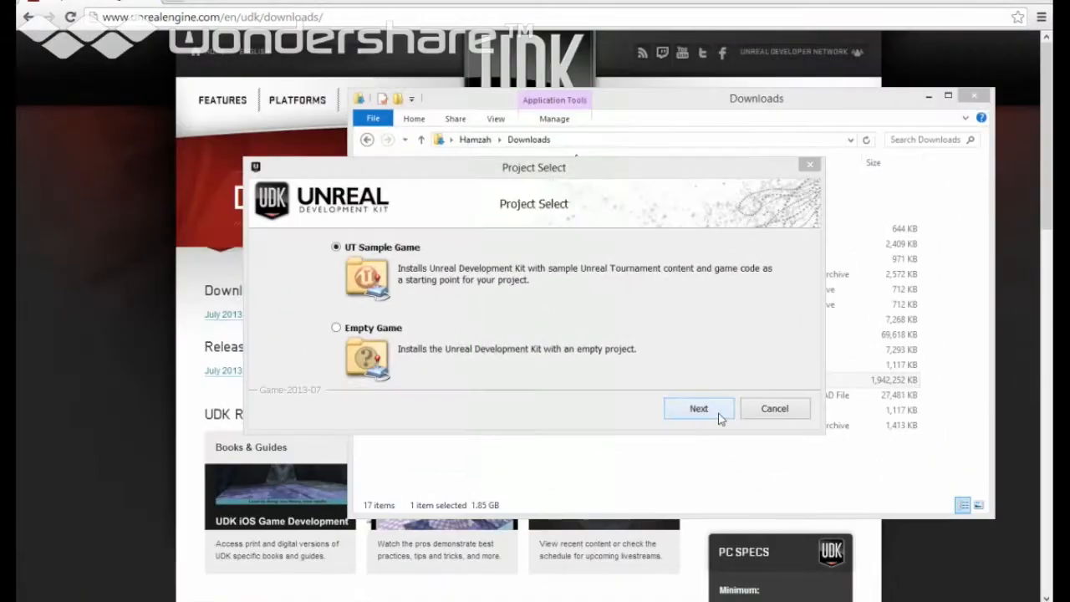
Step: Keep UT Sample Game as the project and continue to Install Options at C:\UDK\UDK-2013-07
left_click(717, 413)
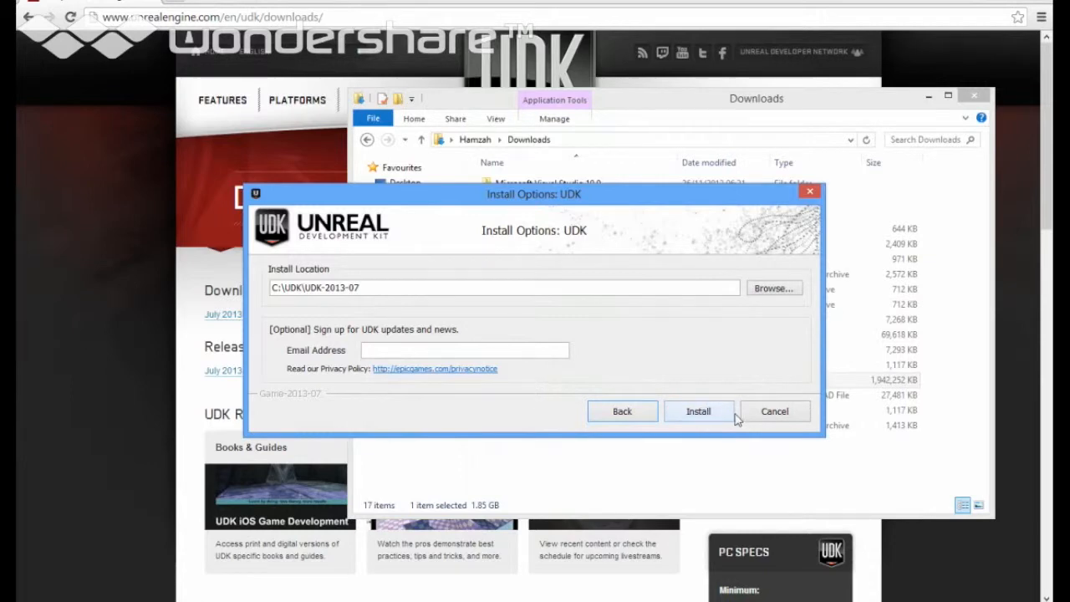
left_click(639, 412)
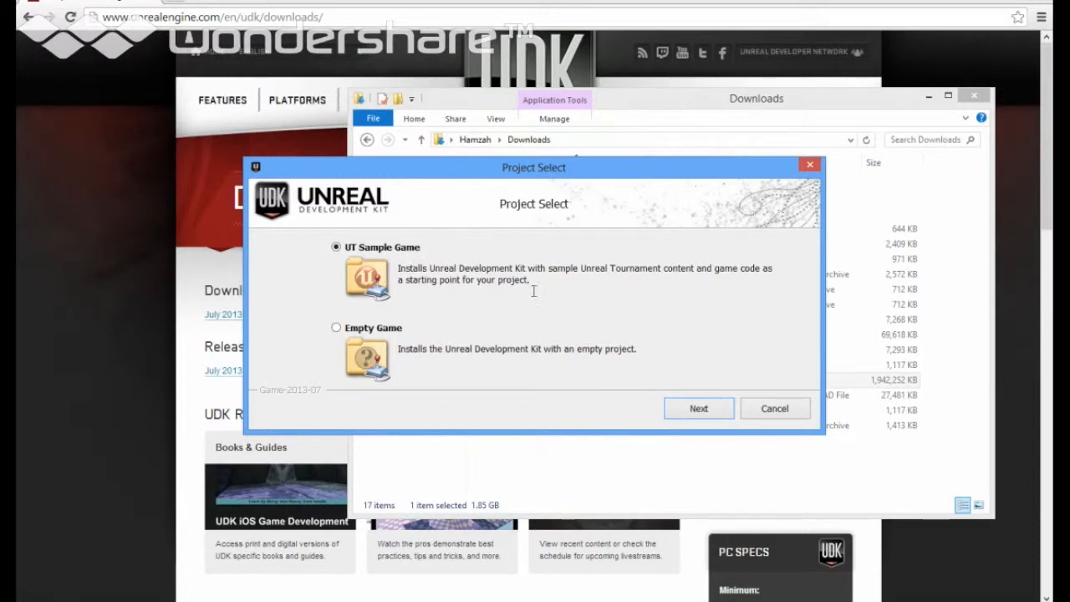
left_click(700, 409)
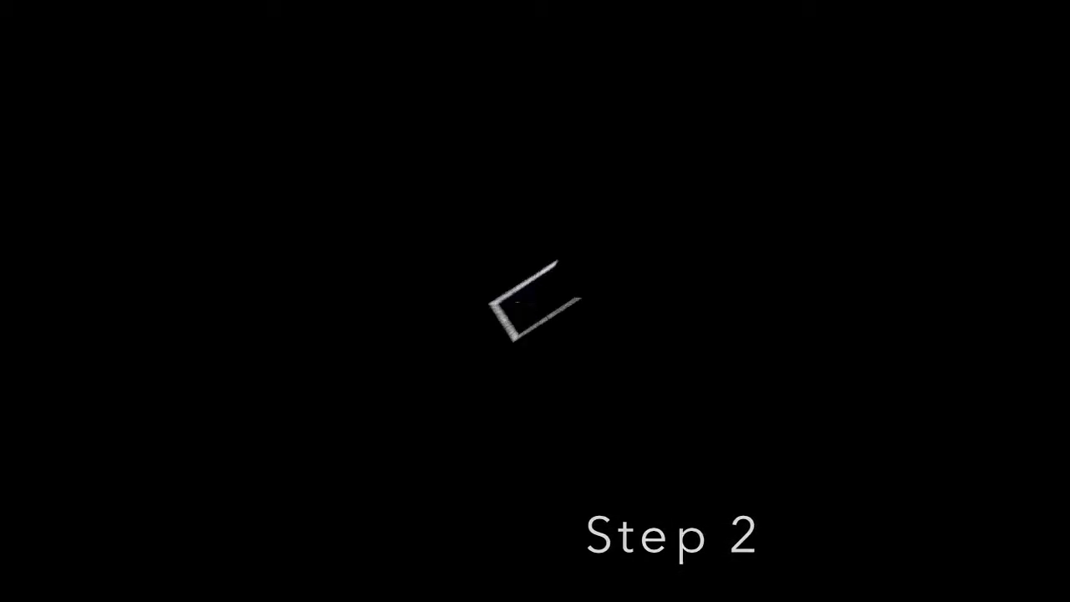
Step: Create a new level from the Blank Map template
left_click(12, 0)
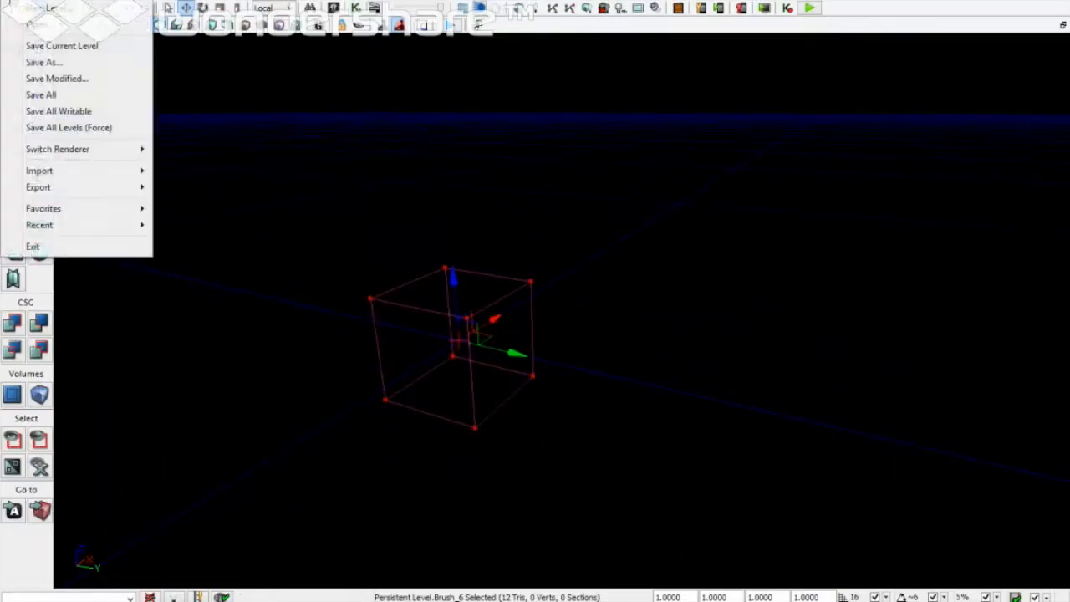
left_click(38, 7)
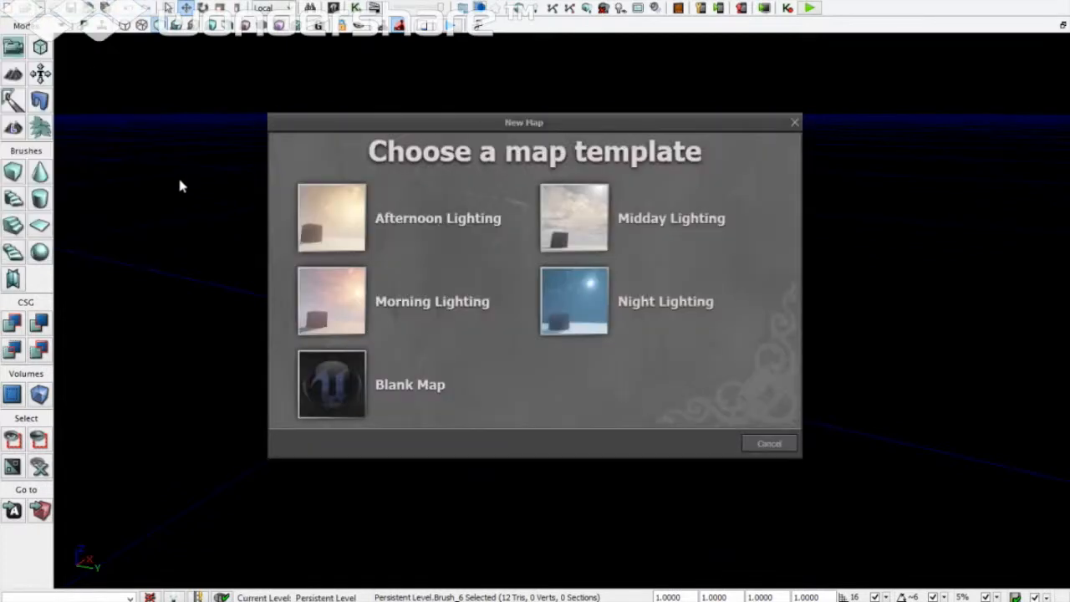
left_click(330, 376)
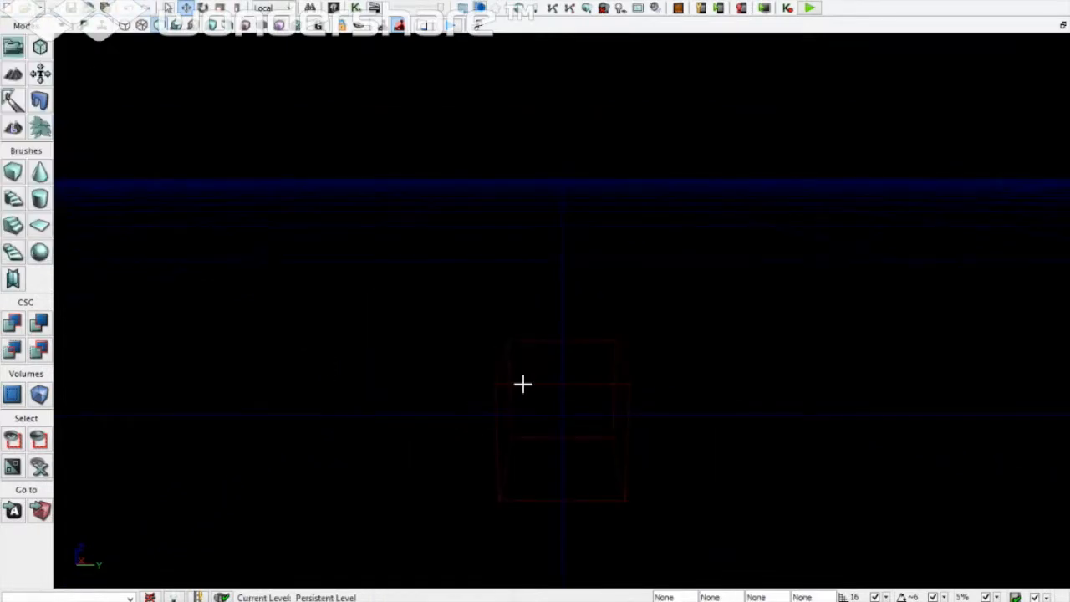
Step: Select the red builder brush and fly the camera around it with WASD and mouse drags
left_click(521, 383)
key("a")
key("s")
key("d")
key("w")
key("a")
key("s")
key("d")
right_click_drag(518, 385, 511, 359)
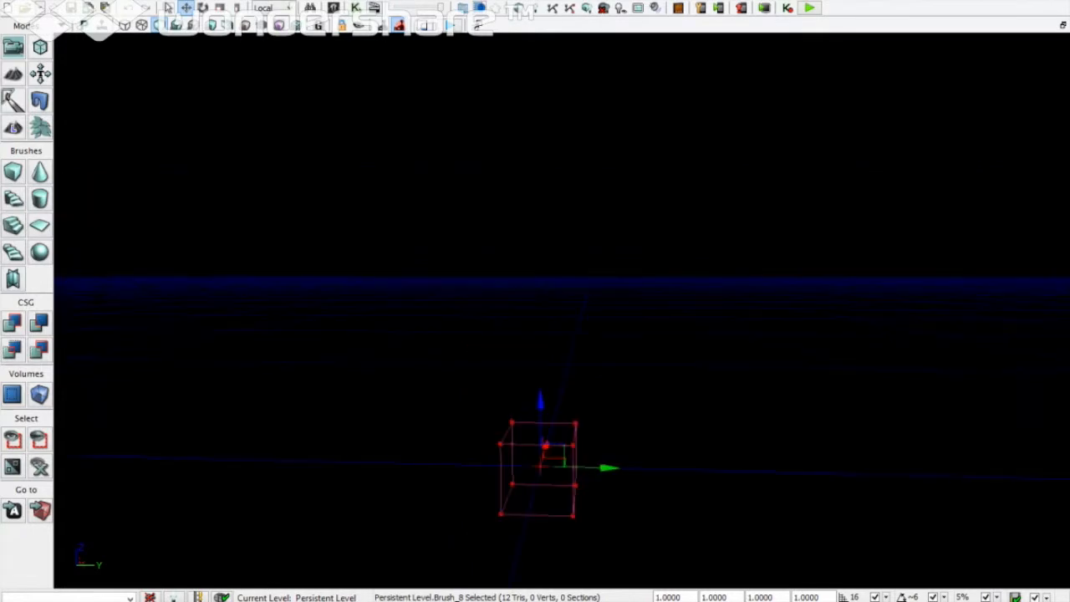
Step: Check the brush and viewport right-click menus, then reselect the brush and reframe the view
right_click(511, 359)
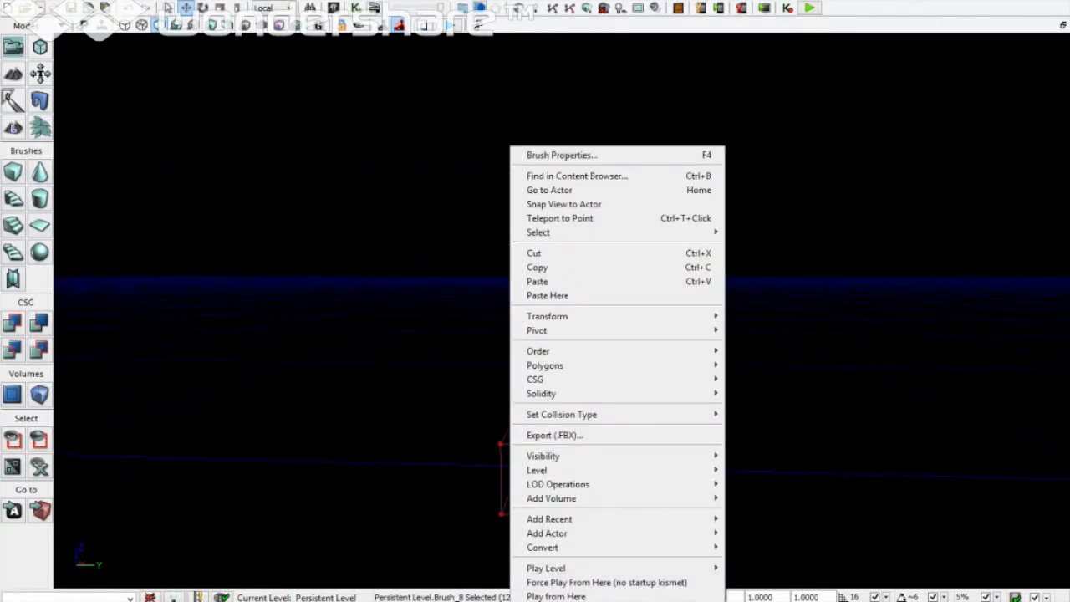
key("alt+space")
left_click(538, 401)
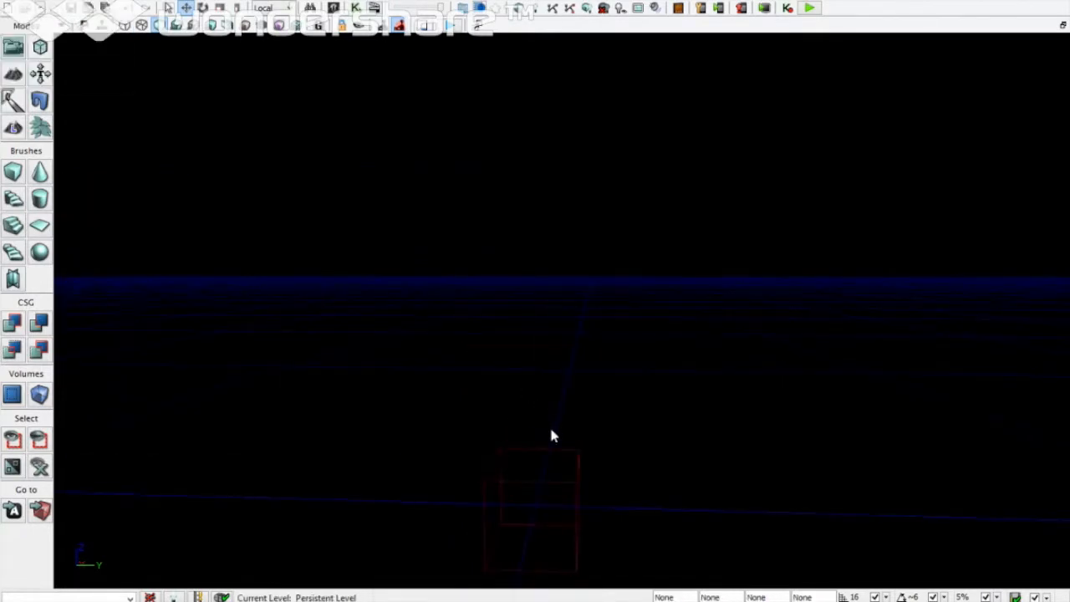
right_click(551, 435)
left_click(550, 430)
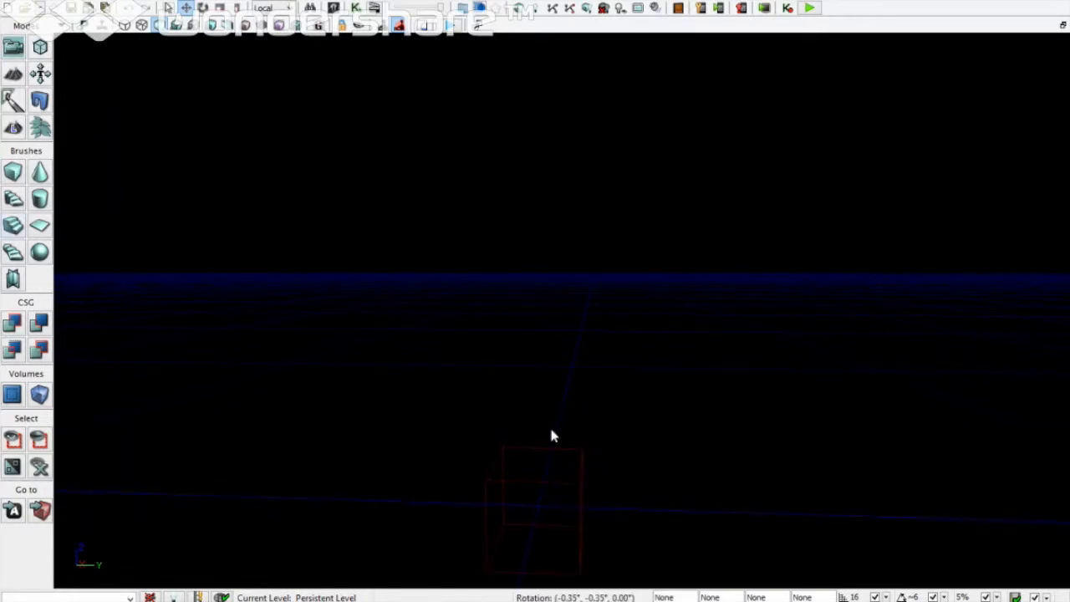
left_click(545, 450)
scroll(567, 469, "down", 4)
right_click_drag(568, 470, 571, 470)
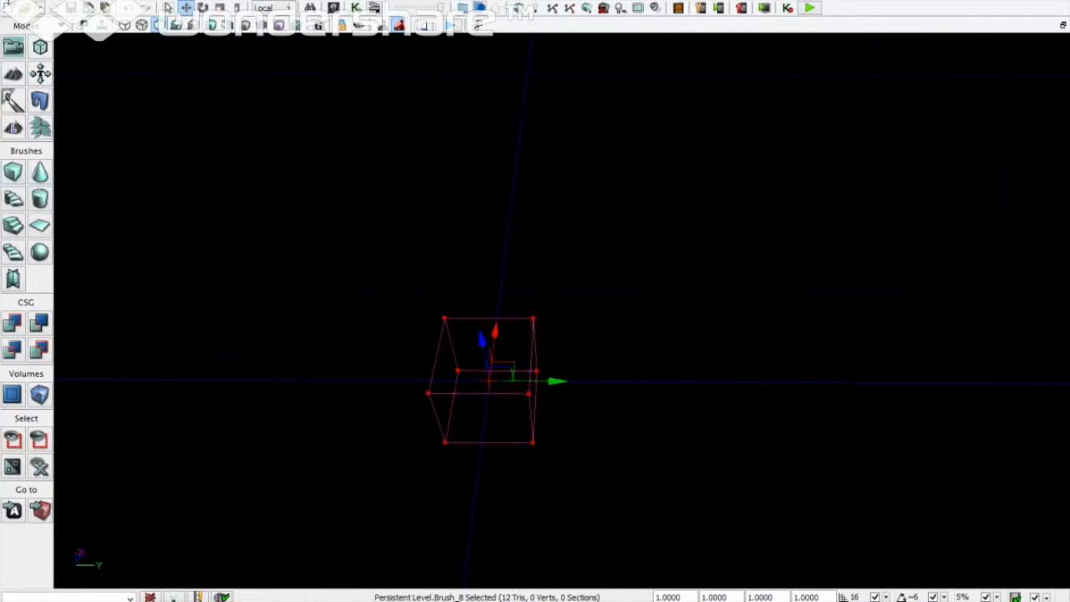
left_click(12, 6)
Step: Save the level as DM_FPSDemo in the UDK GAME folder
left_click(44, 62)
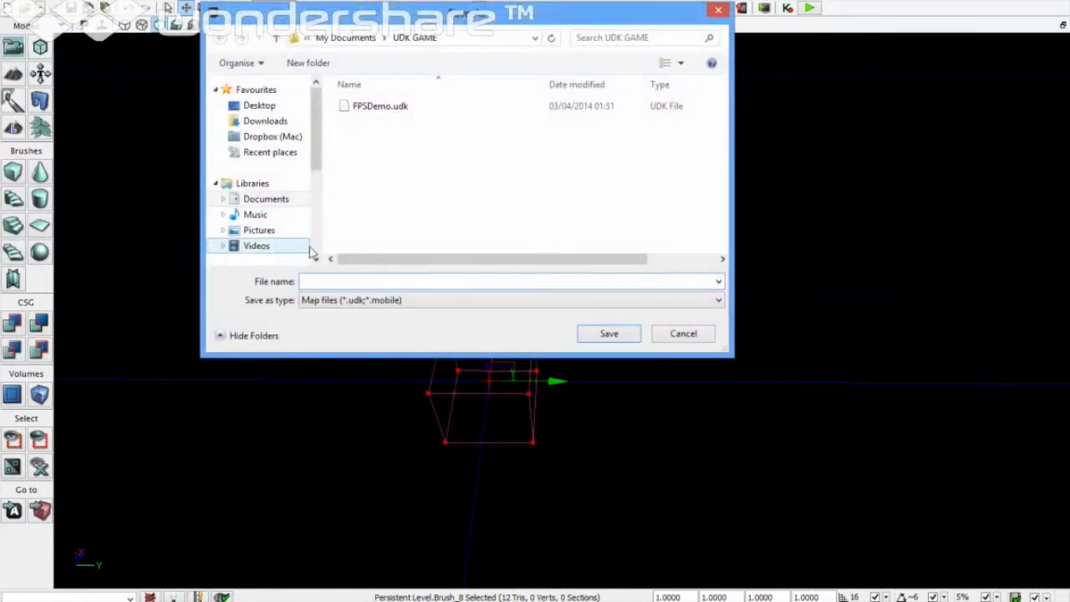
type("DM")
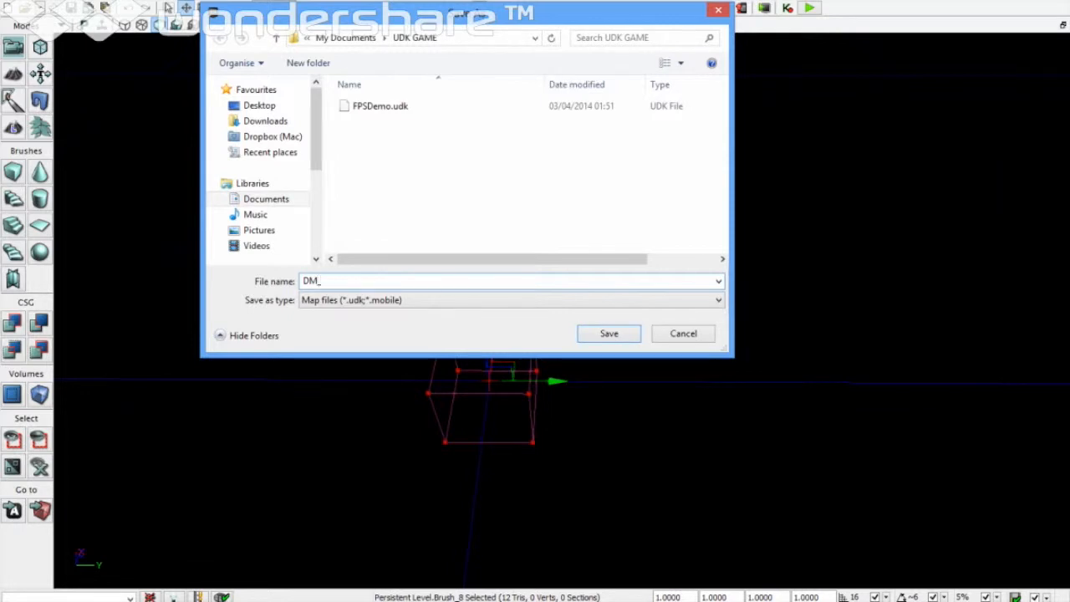
type("_FPSDemo")
left_click(618, 334)
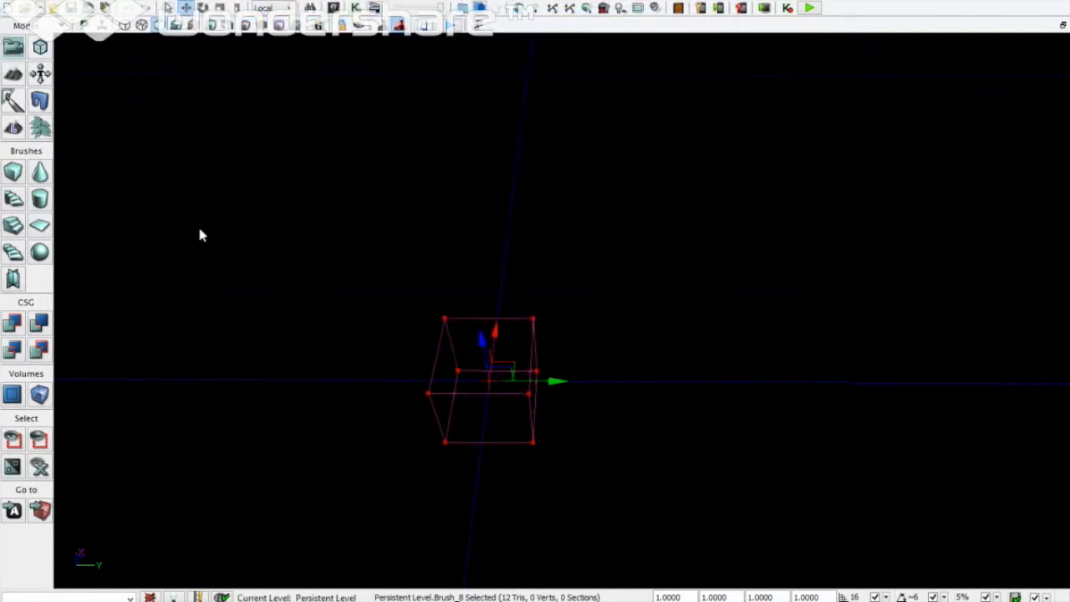
Step: Size the cube brush to X 3000, Y 3000, Z 30 with wall thickness 30
right_click(11, 171)
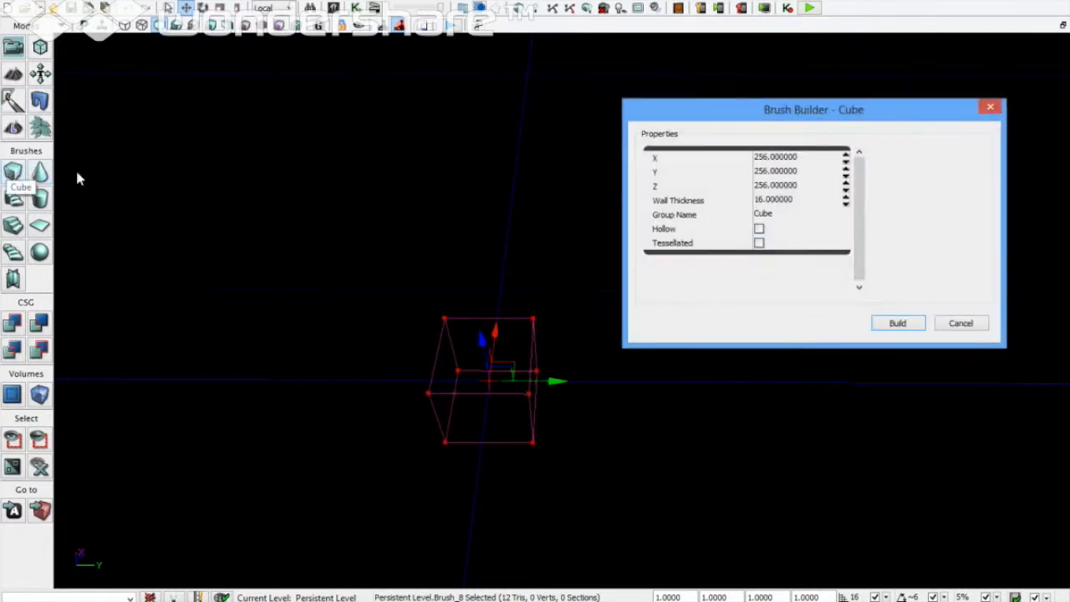
left_click(770, 159)
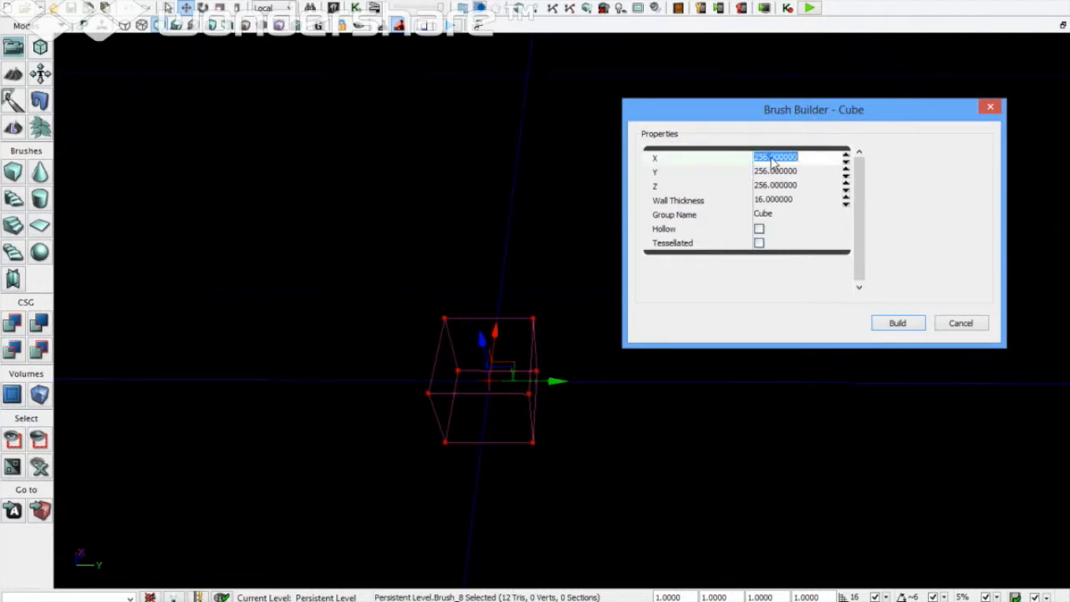
type("3000")
key("Tab")
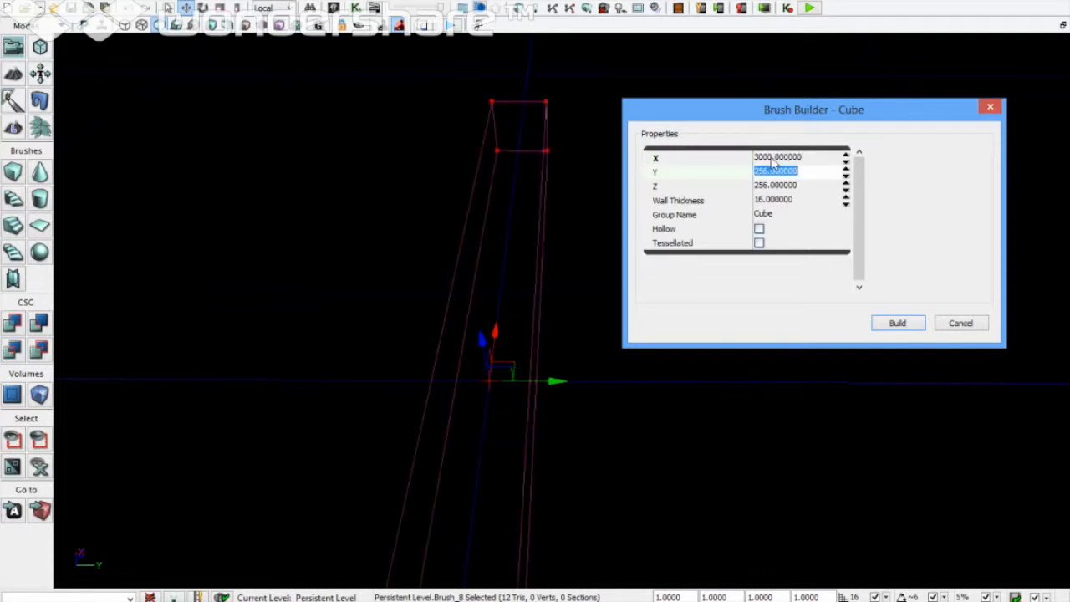
type("3000")
key("Tab")
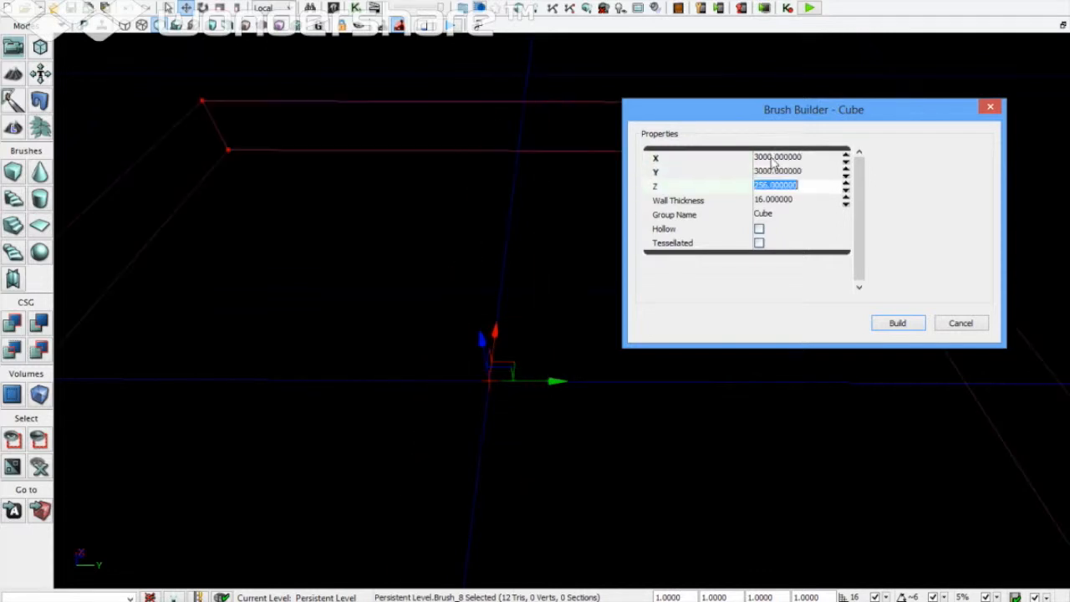
type("30")
key("Tab")
type("30")
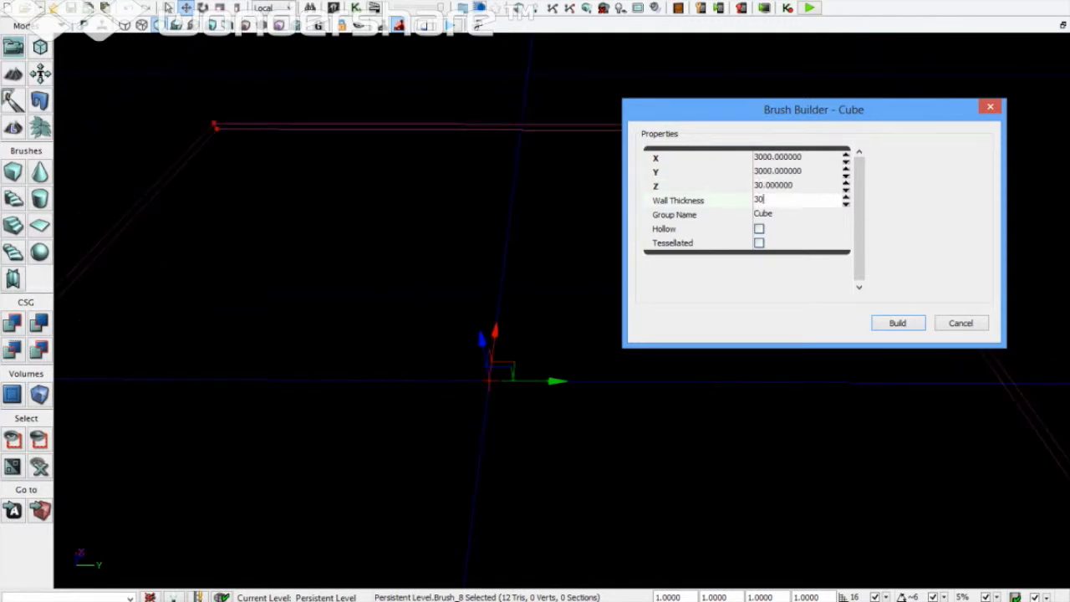
key("Tab")
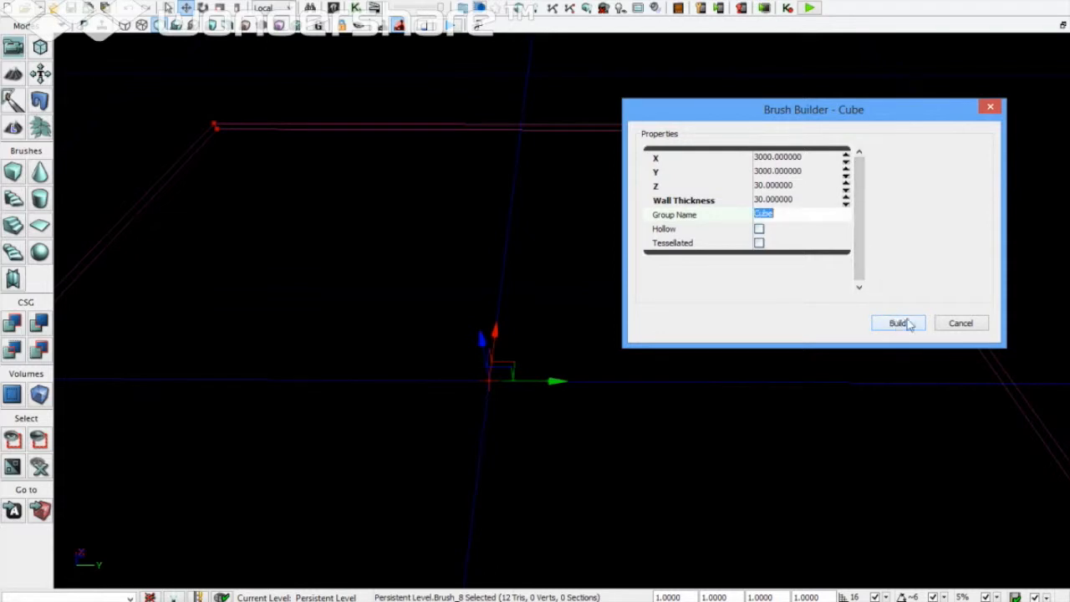
left_click(960, 324)
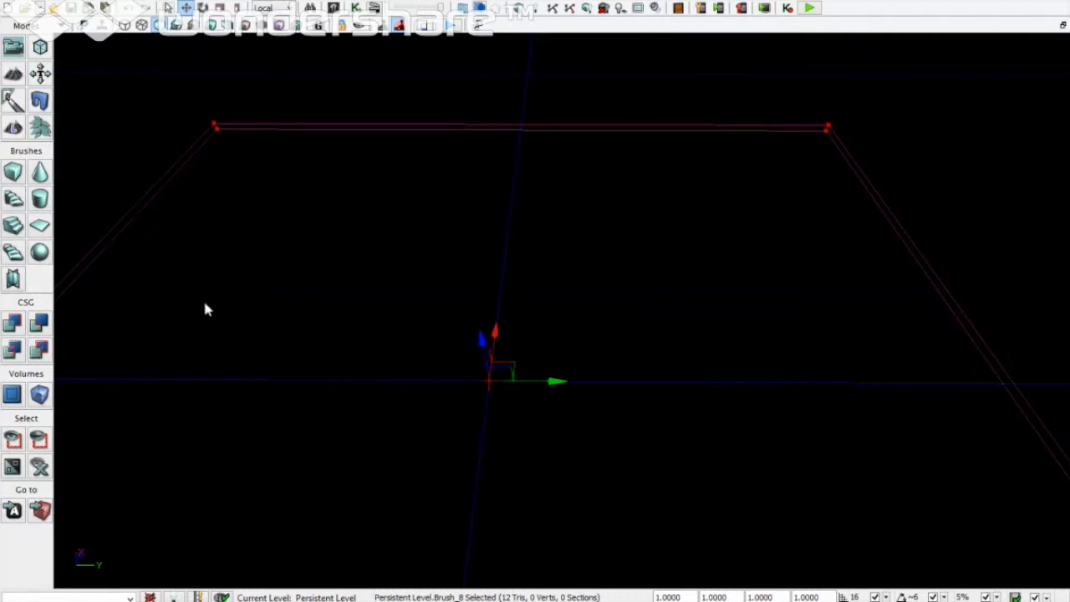
Step: CSG Add the brush as a solid floor slab and reframe the view above it
left_click(13, 324)
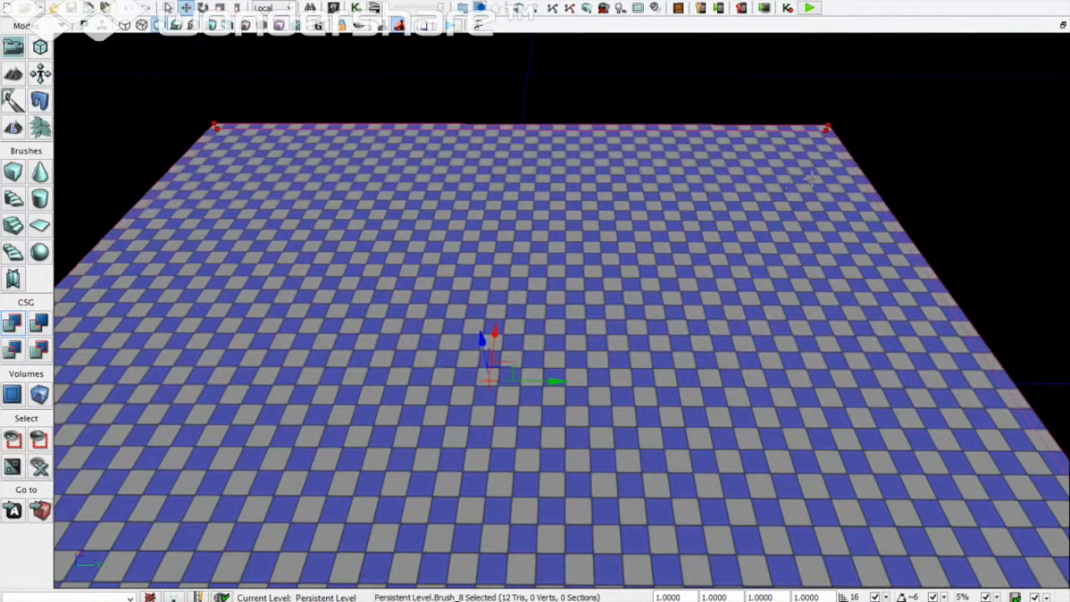
left_click(895, 183)
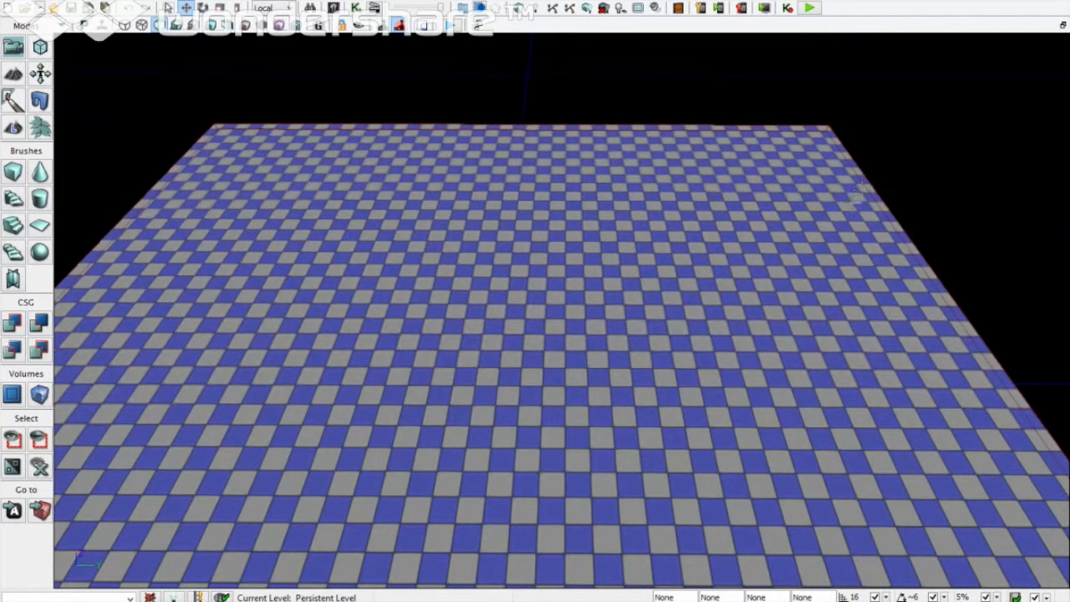
right_click_drag(846, 209, 831, 214)
scroll(830, 222, "down", 8)
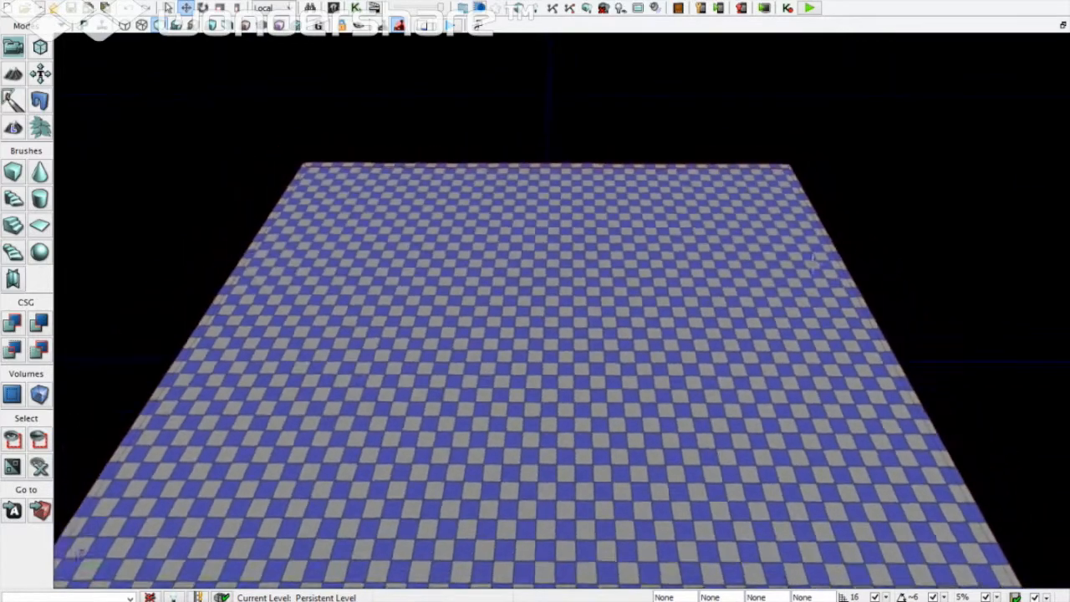
scroll(816, 264, "down", 6)
right_click_drag(816, 264, 832, 303)
key("w")
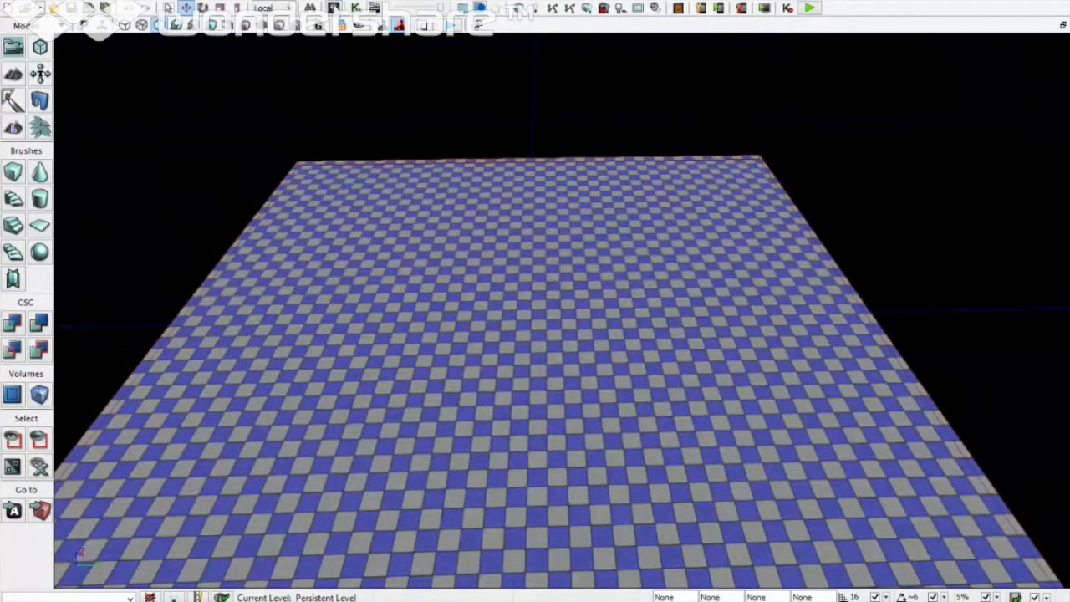
left_click(333, 8)
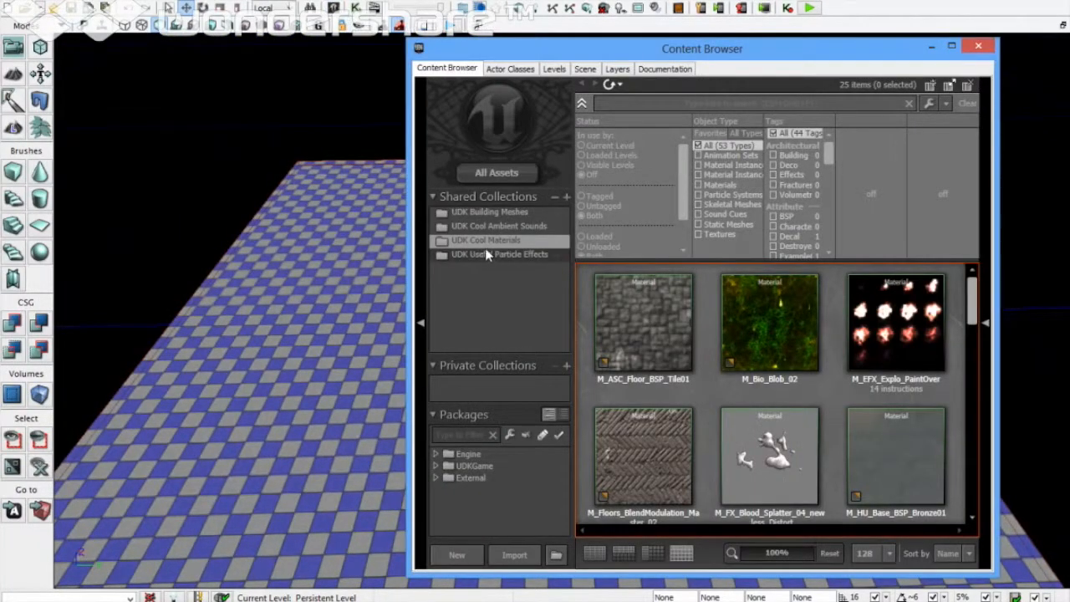
Step: Drag M_LT_Floors_BSP_Organic05b from UDK Cool Materials onto the floor
left_click(499, 209)
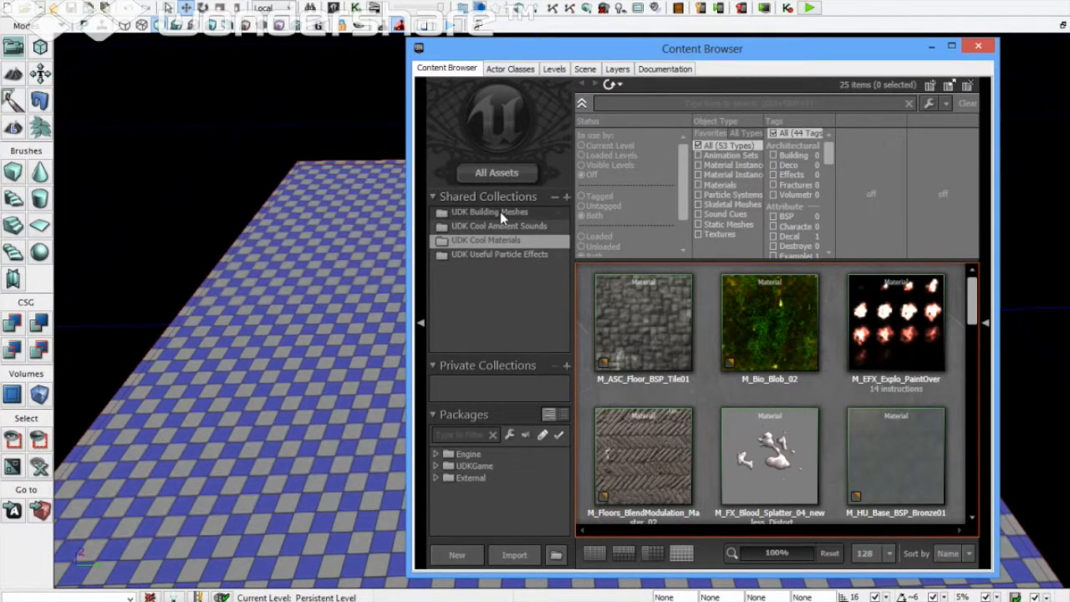
left_click(501, 225)
left_click(499, 240)
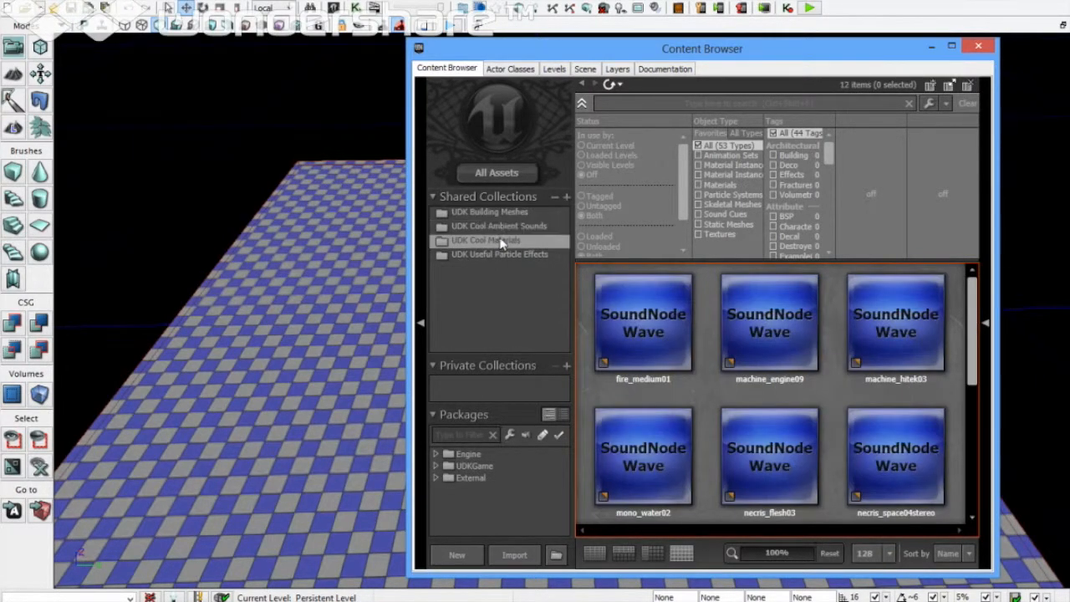
left_click(501, 255)
left_click(500, 241)
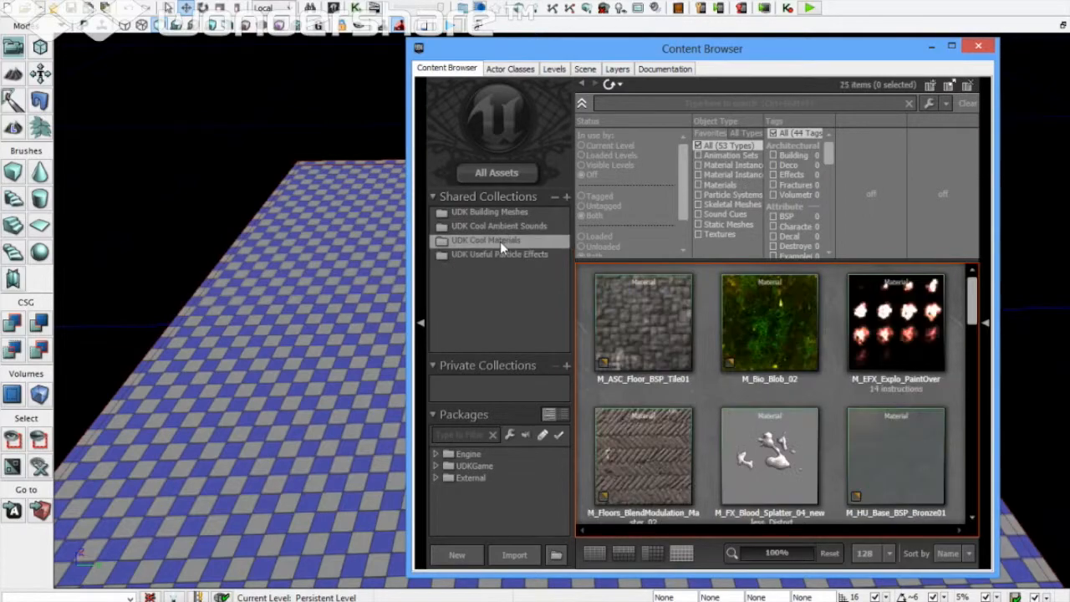
left_click_drag(972, 311, 971, 401)
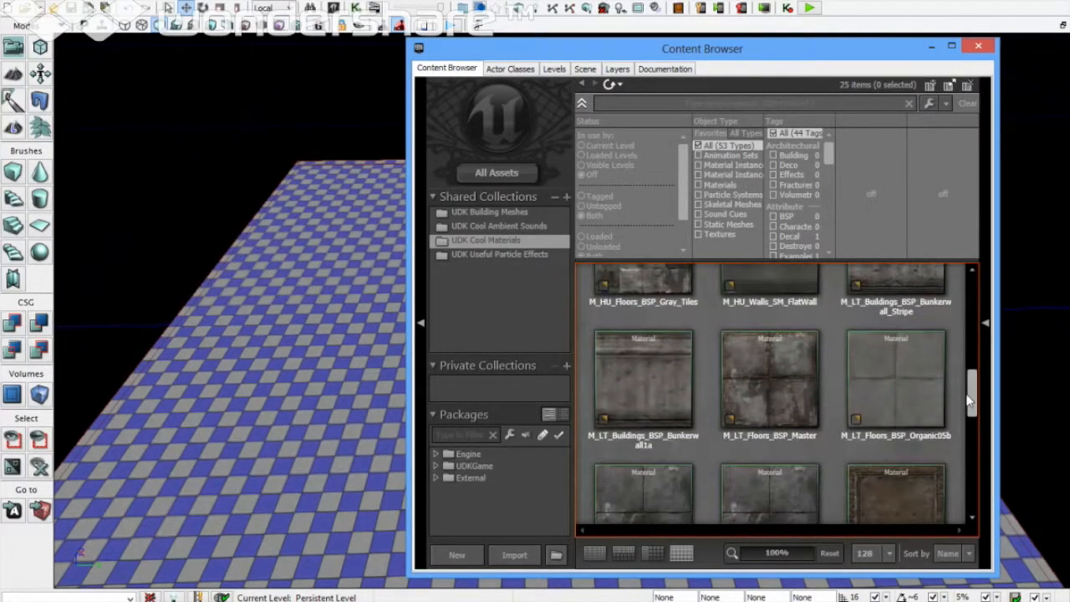
left_click(921, 387)
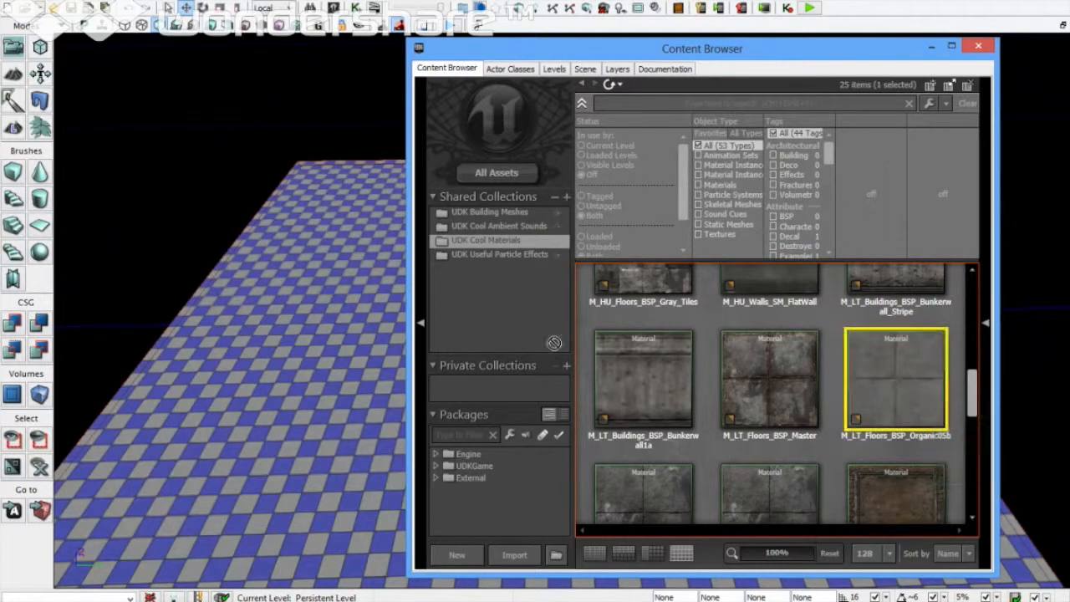
left_click_drag(406, 334, 381, 336)
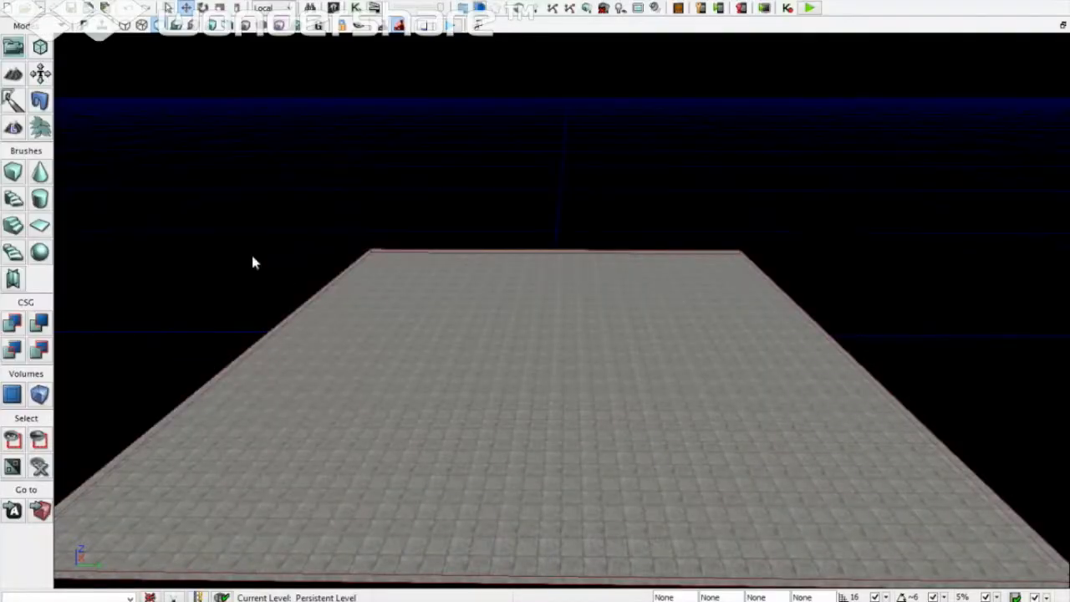
Step: Rebuild the cube brush as X 30, Y 3000, Z 700 and close Brush Builder
right_click(13, 171)
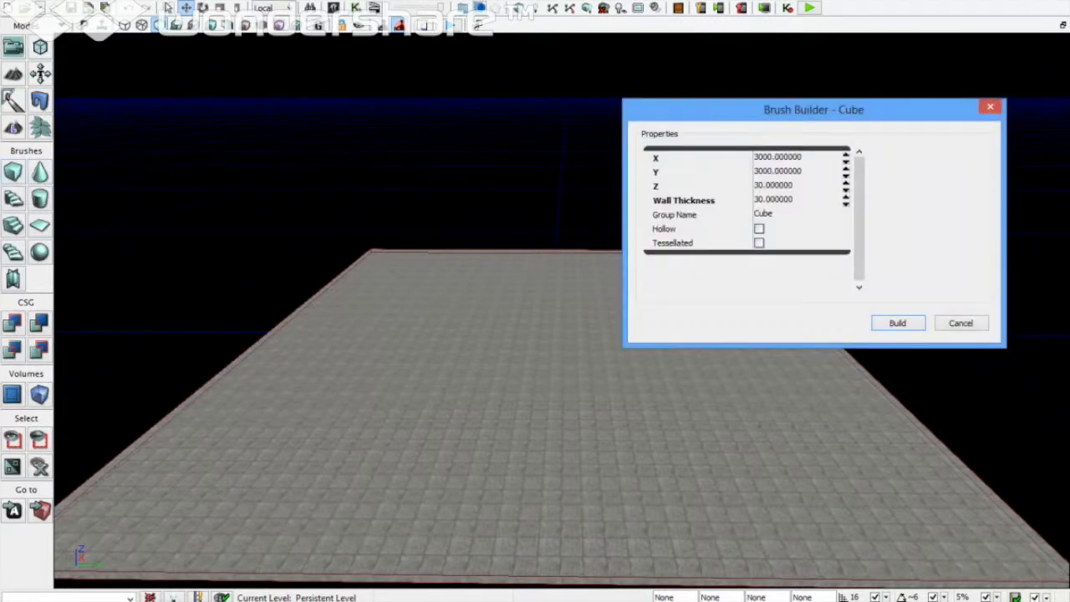
left_click(770, 159)
type("30")
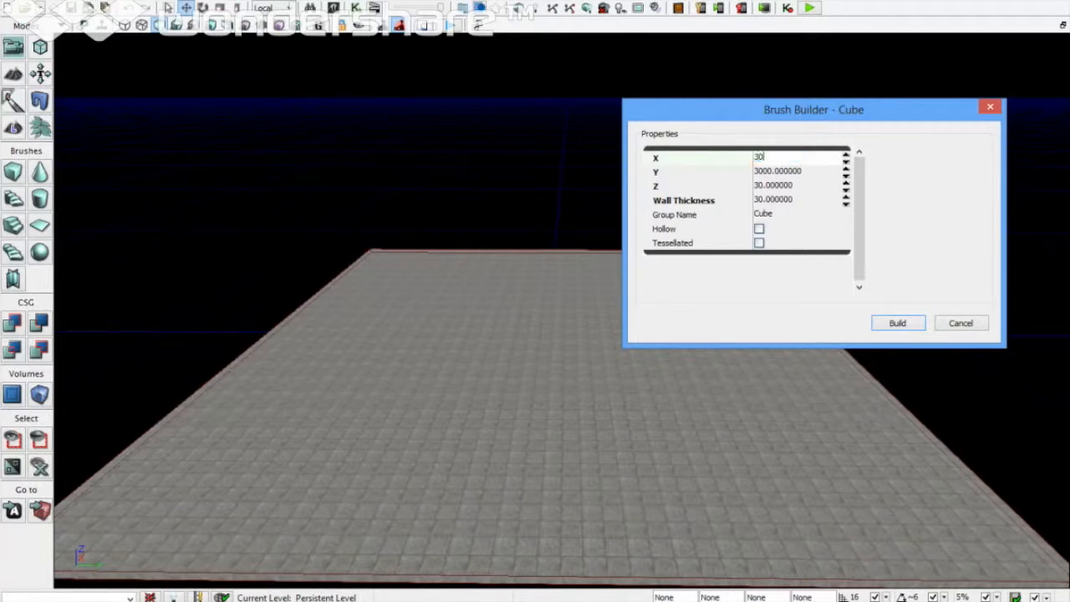
left_click(833, 172)
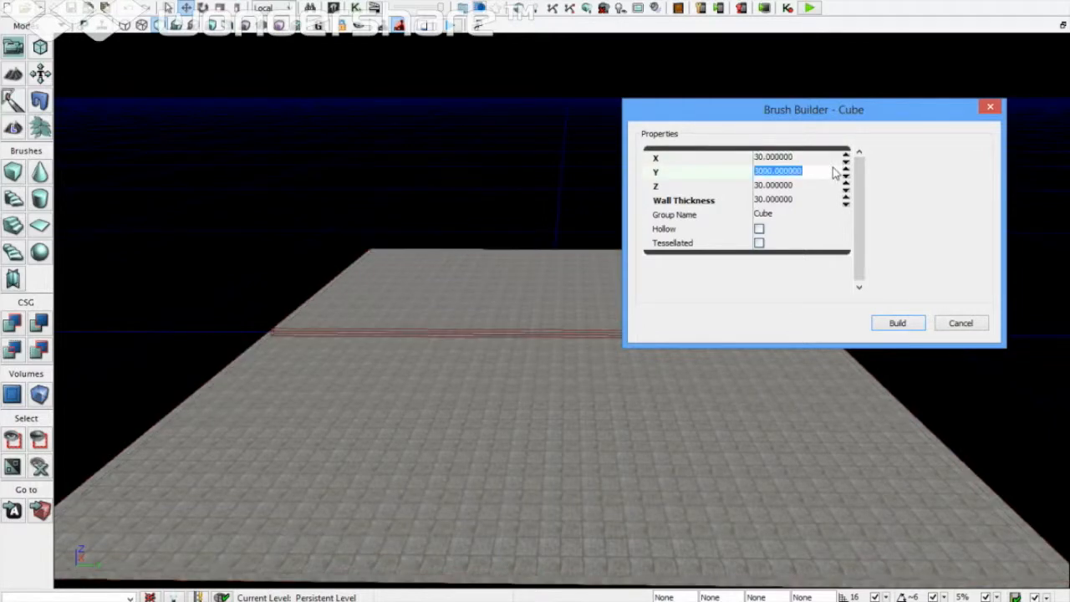
key("Tab")
type("70")
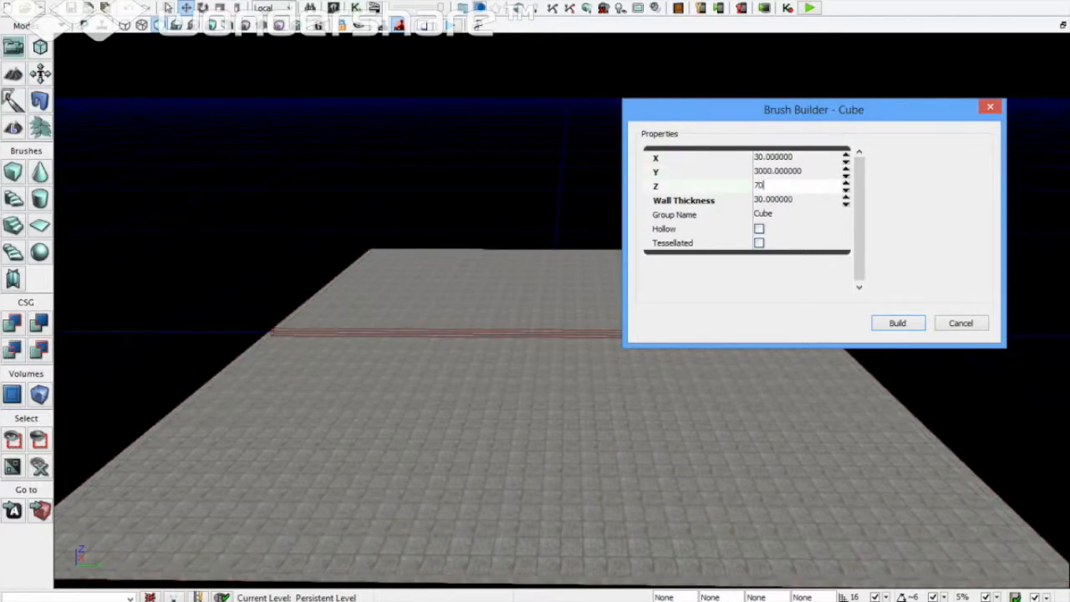
type("0")
key("Tab")
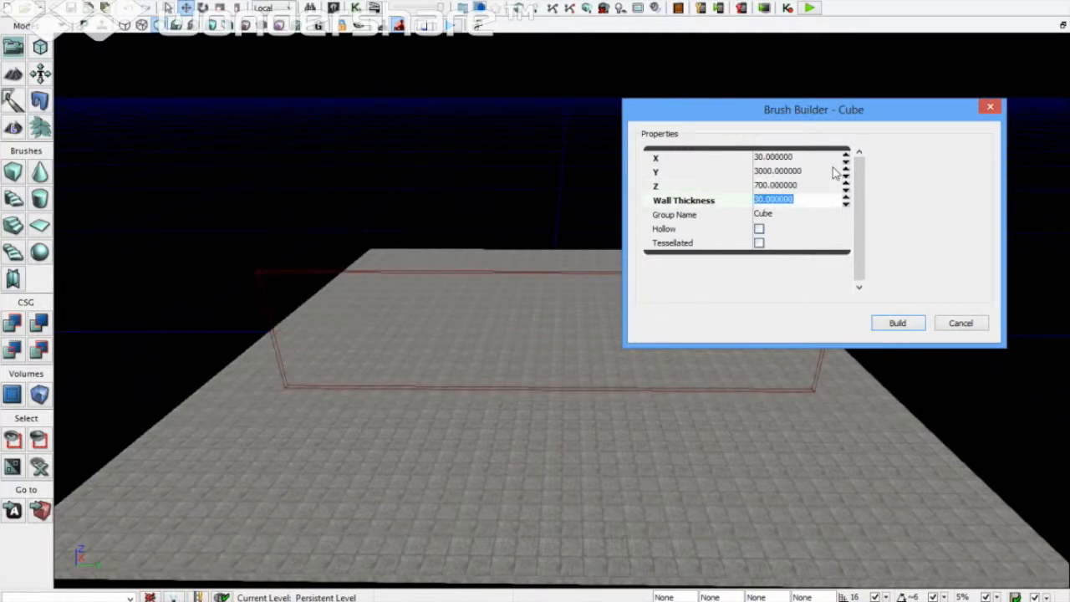
left_click(903, 327)
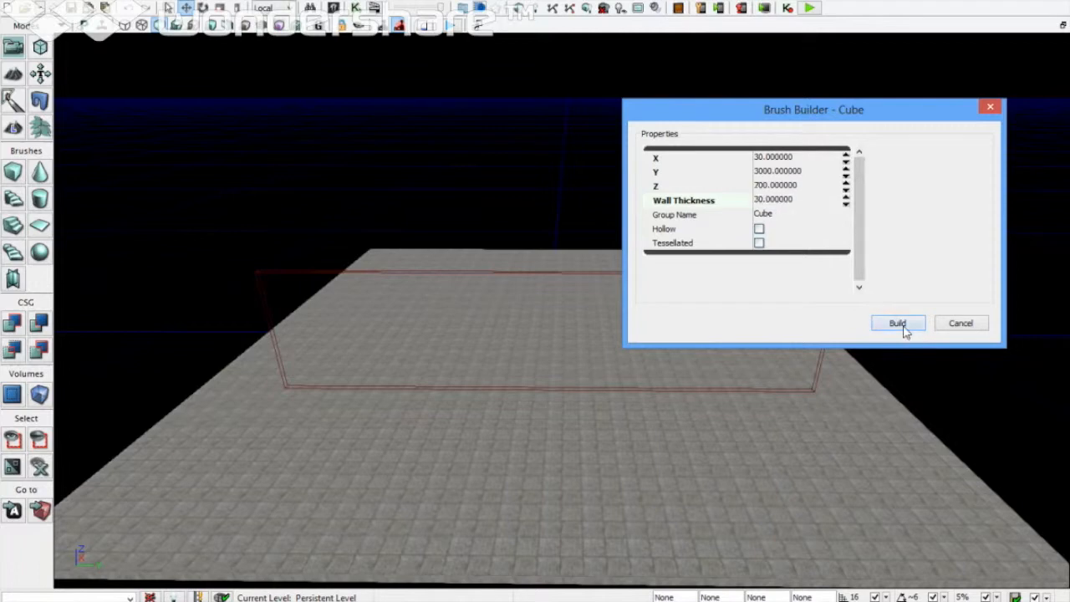
left_click(976, 328)
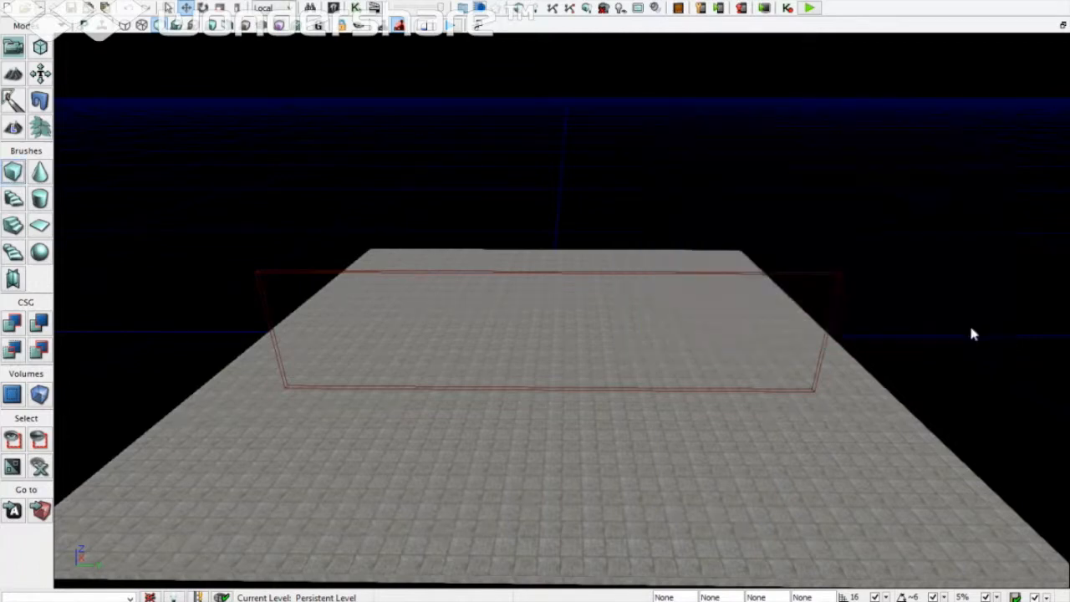
Step: Drag the wall brush upward on its Z arrow, then restore the four-viewport layout
left_click(784, 274)
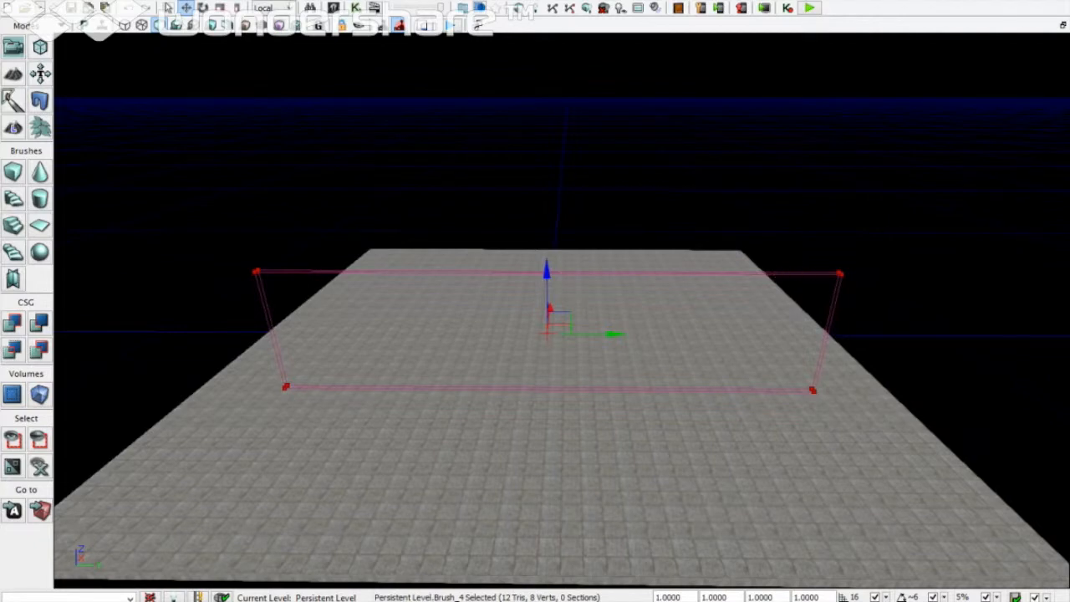
left_click_drag(545, 266, 551, 201)
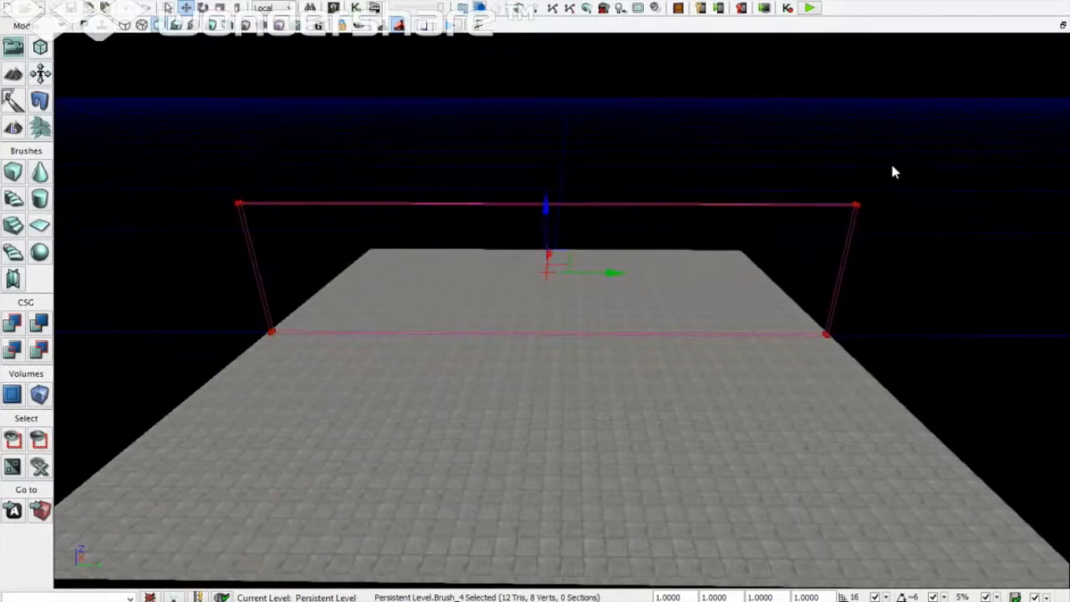
scroll(890, 169, "down", 2)
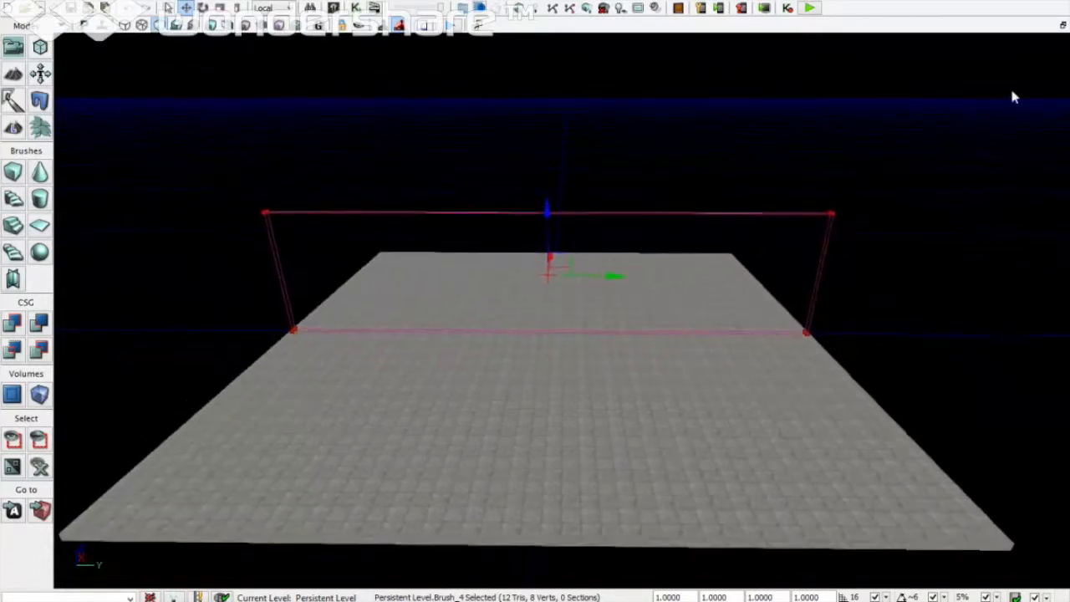
left_click(1062, 26)
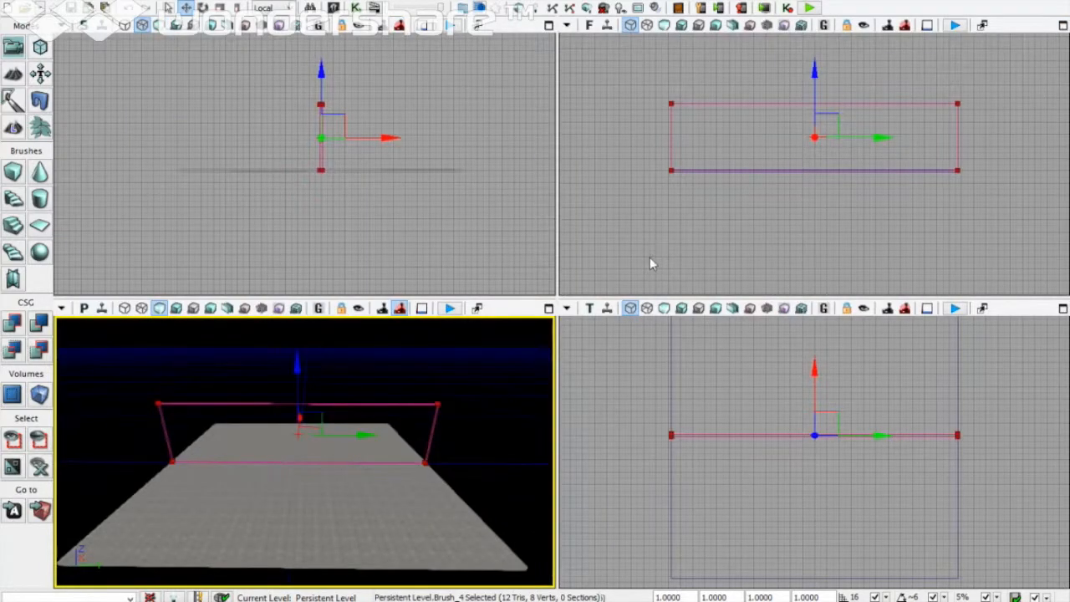
Step: Slide the wall brush to the floor's far edge in the side view, reselect it, and reopen the Content Browser
left_click(385, 137)
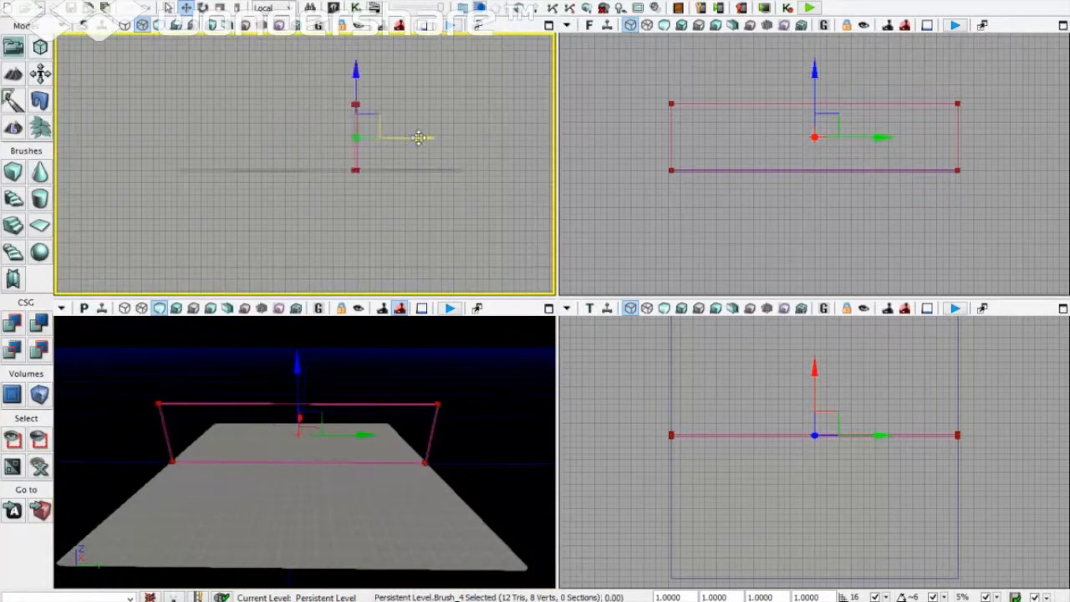
left_click_drag(418, 137, 389, 137)
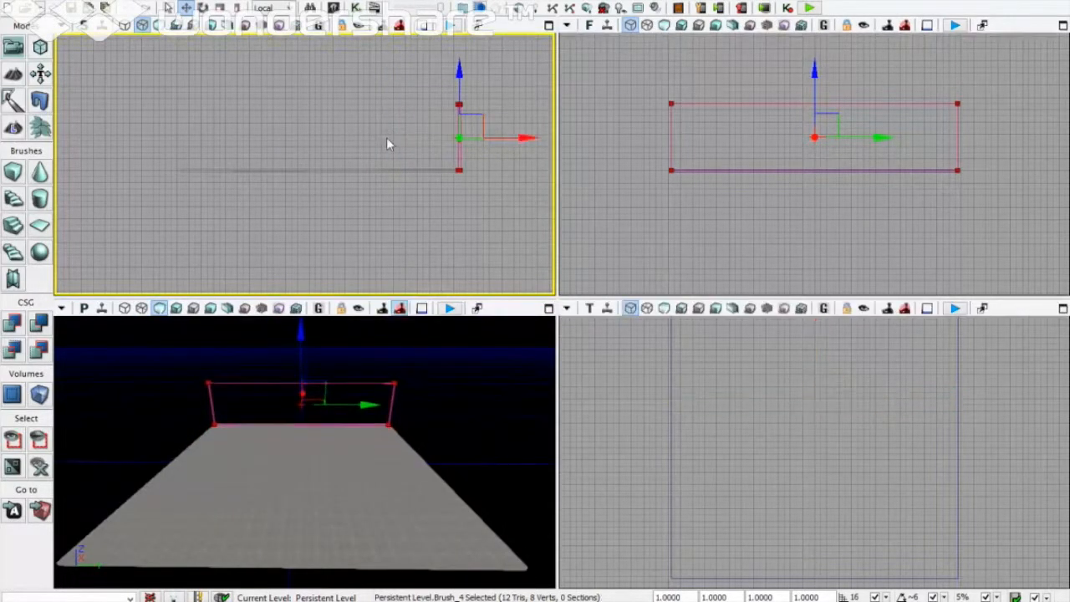
left_click(387, 144)
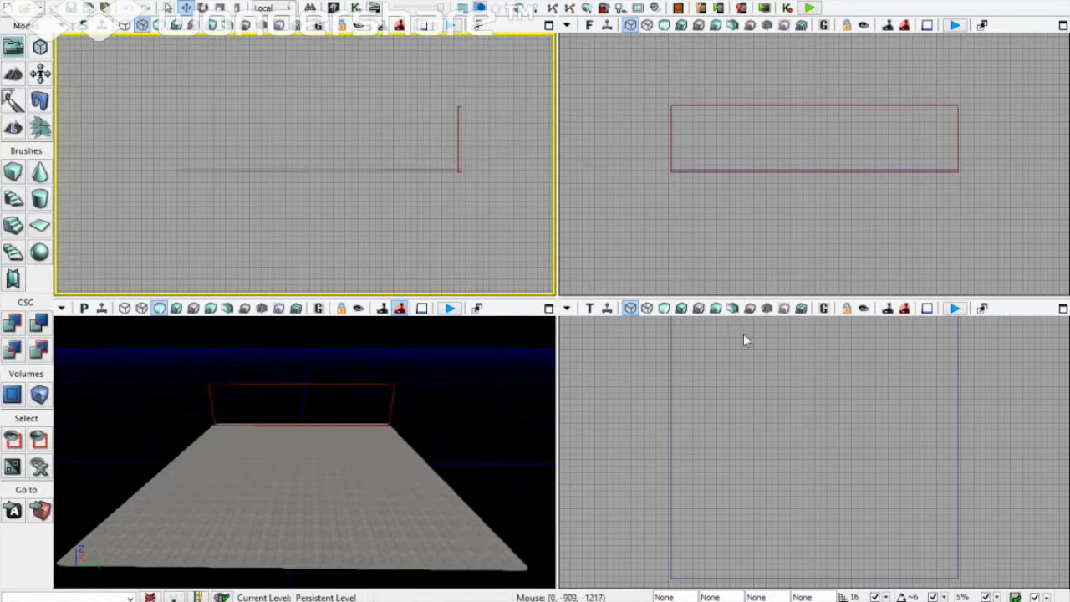
left_click(857, 436)
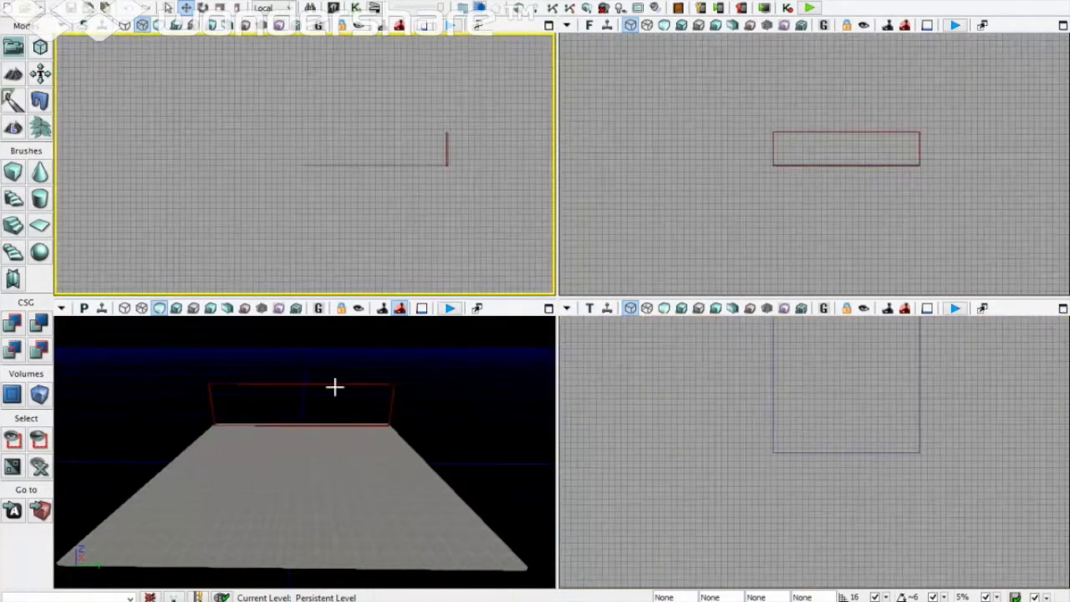
left_click(334, 386)
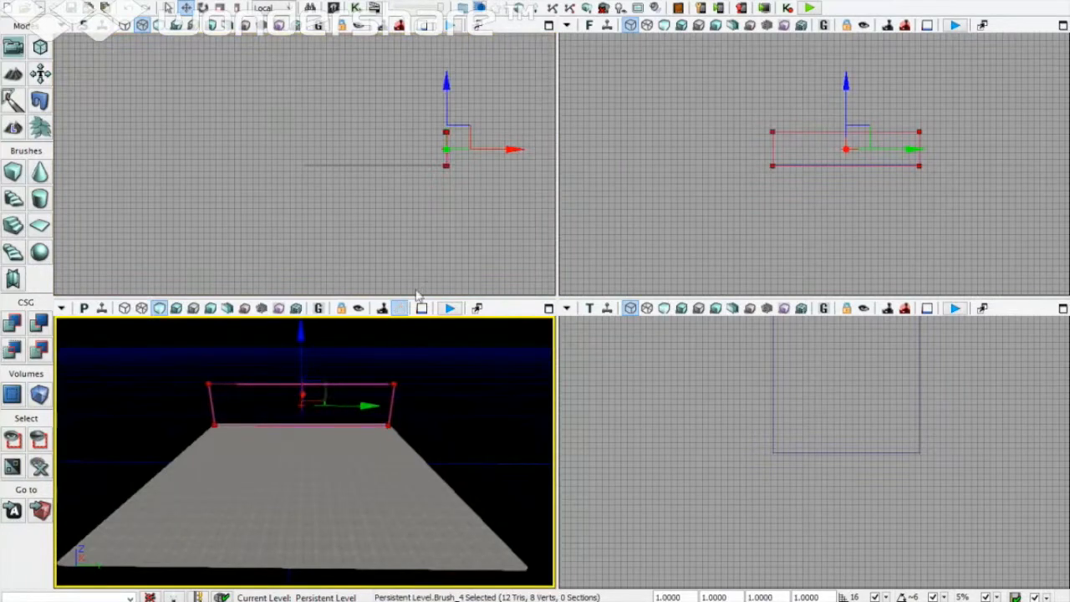
left_click(504, 168)
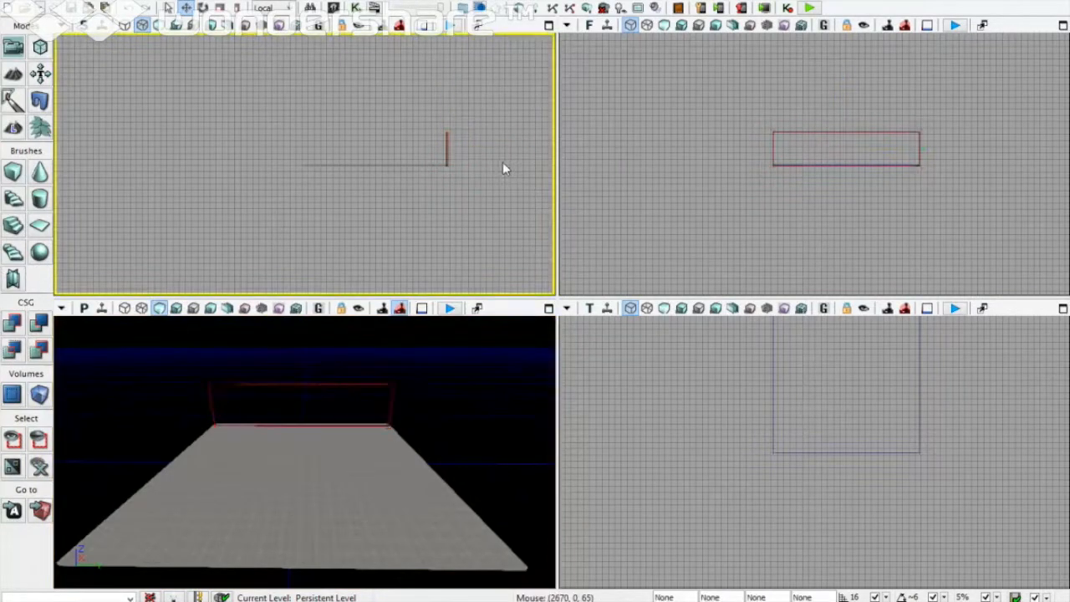
left_click(447, 138)
scroll(398, 123, "up", 2)
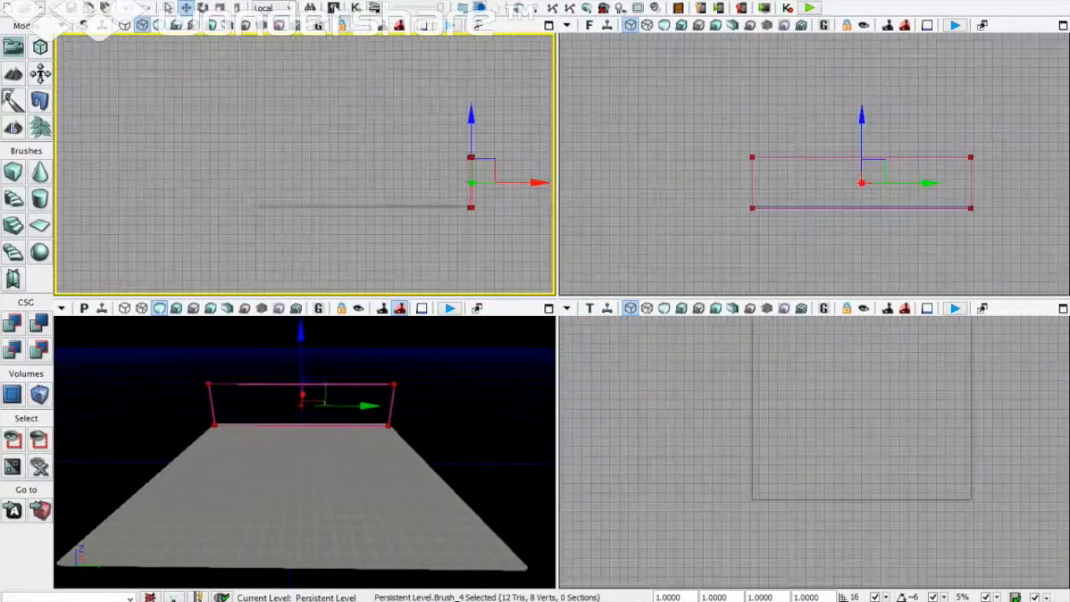
scroll(331, 7, "down", 2)
scroll(331, 6, "up", 1)
left_click(332, 7)
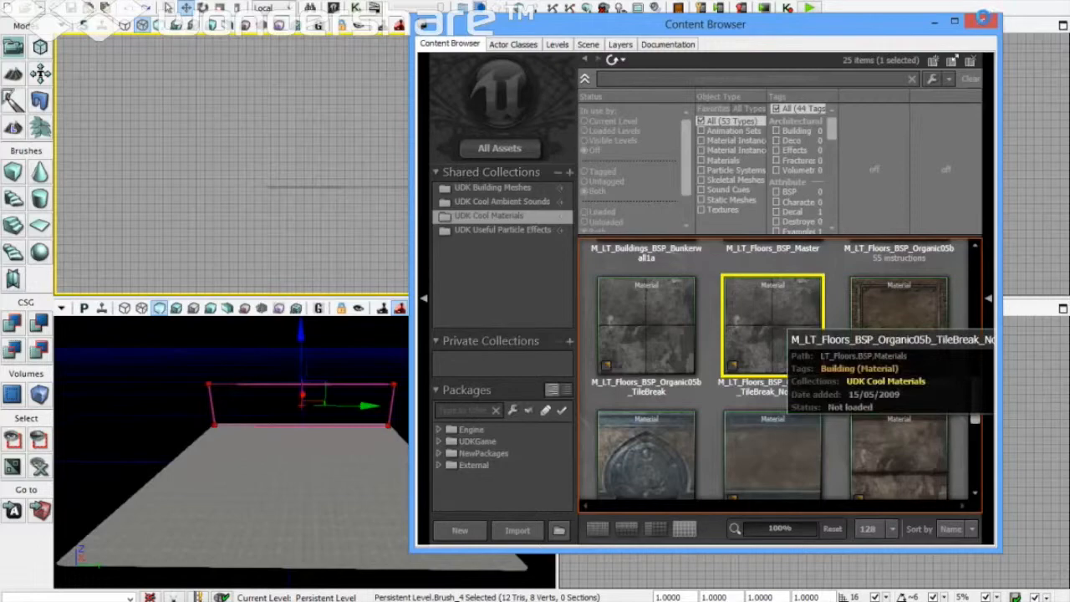
Step: Choose the TileBreak_NoBump material and CSG Add the brush as a solid wall
double_click(772, 324)
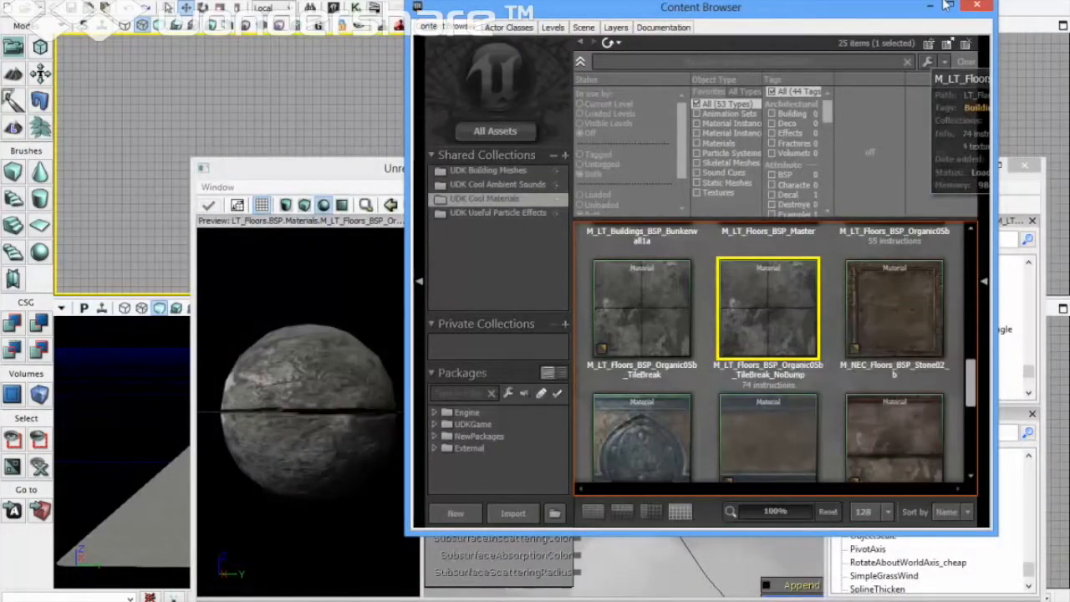
left_click(976, 6)
left_click(1024, 165)
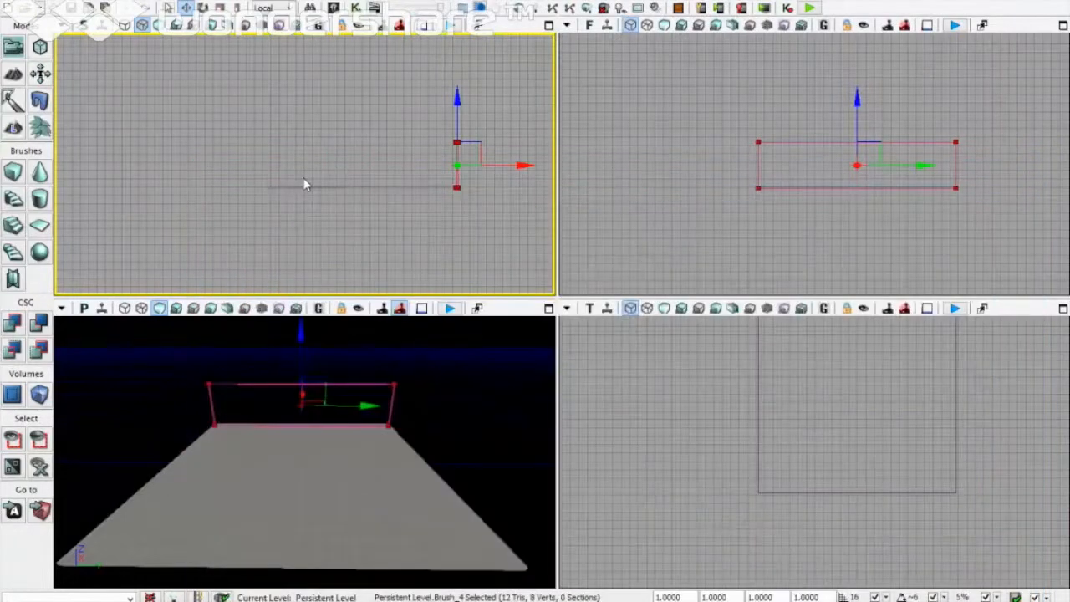
left_click(13, 327)
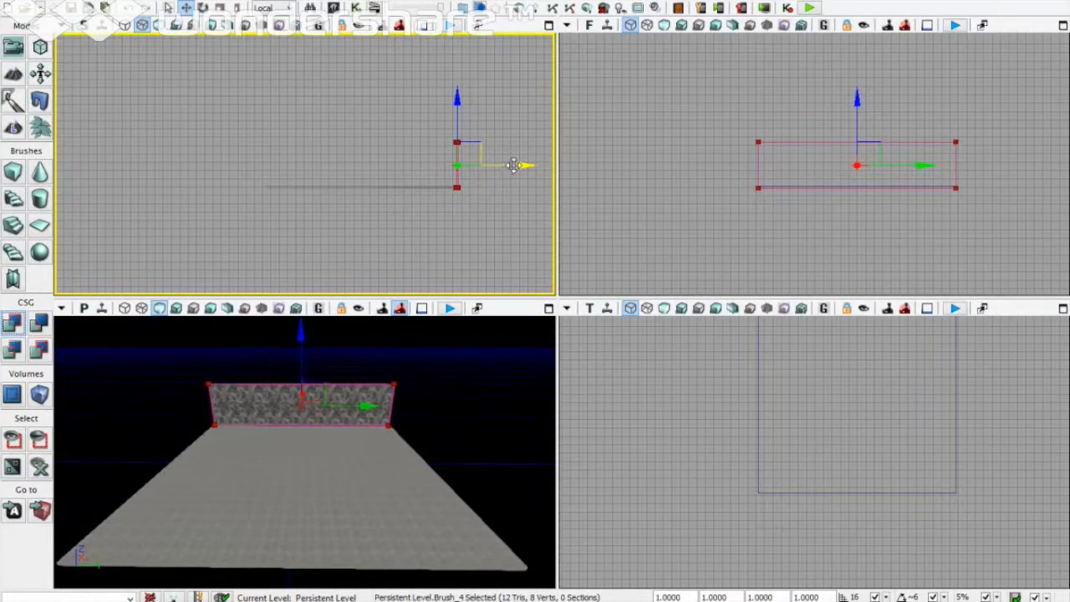
Step: Reposition the new wall along the floor's far edge
left_click_drag(513, 165, 84, 165, "alt")
scroll(136, 50, "up", 1)
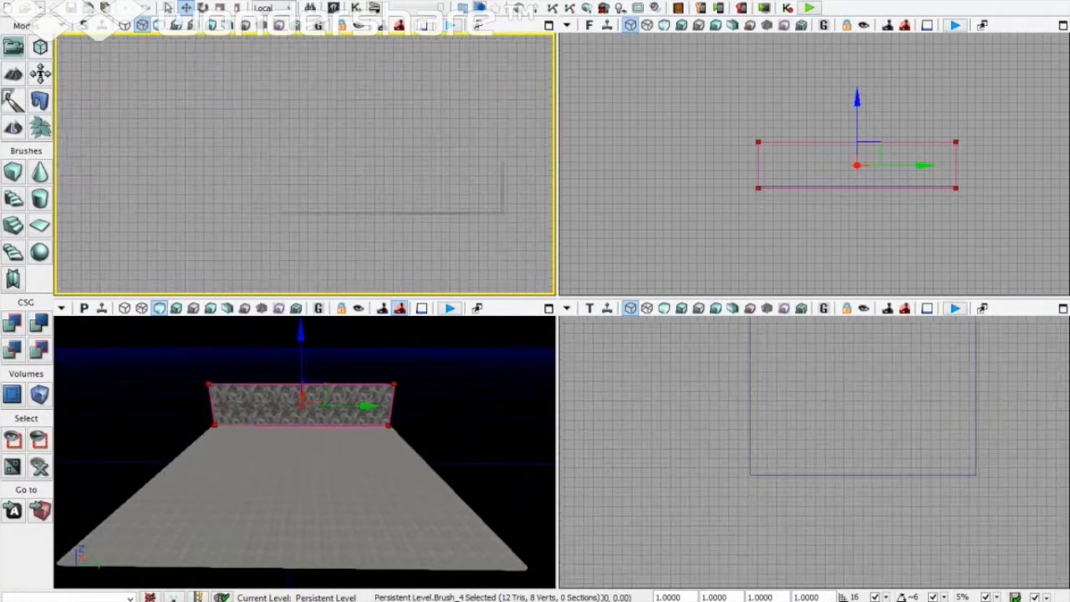
scroll(321, 168, "down", 1)
mouse_move(192, 188)
left_mouse_down()
mouse_move(321, 168)
mouse_move(424, 168)
left_mouse_up()
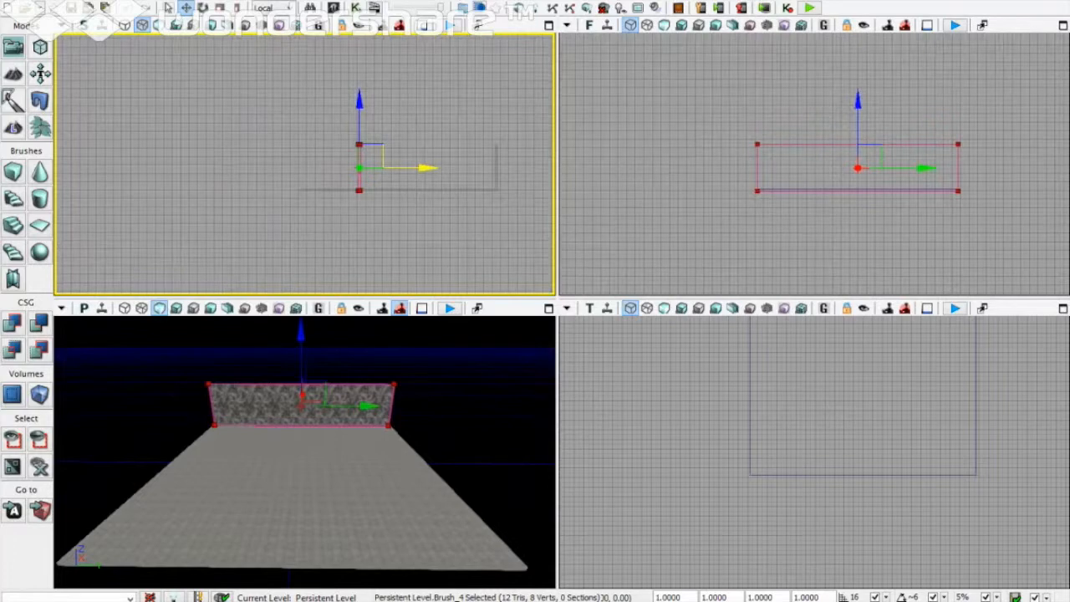
left_click_drag(427, 168, 374, 168)
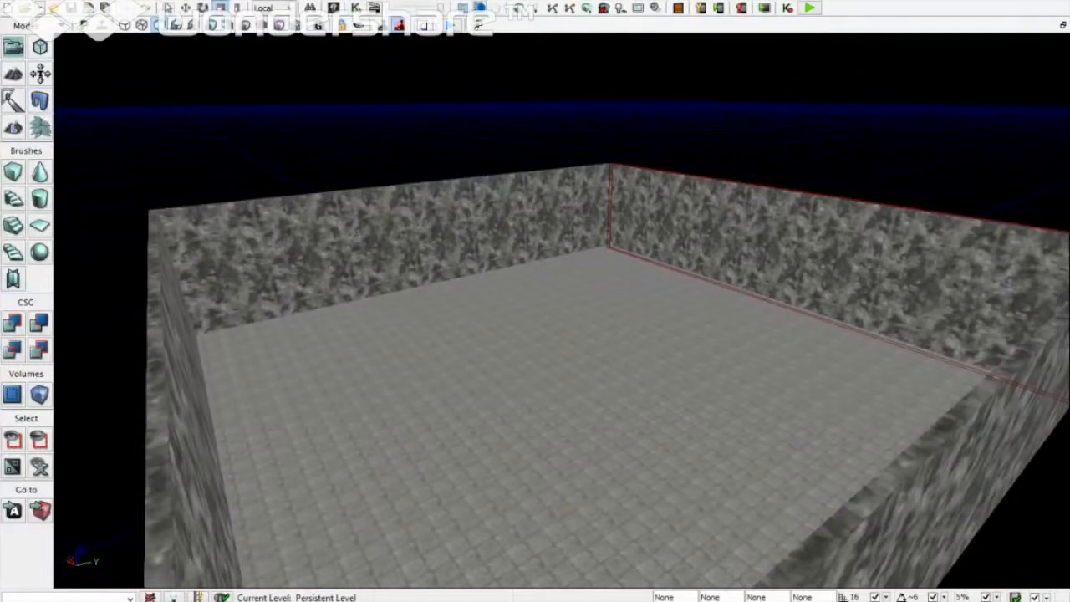
Step: Add a point light on the walled room's floor
left_click(577, 407)
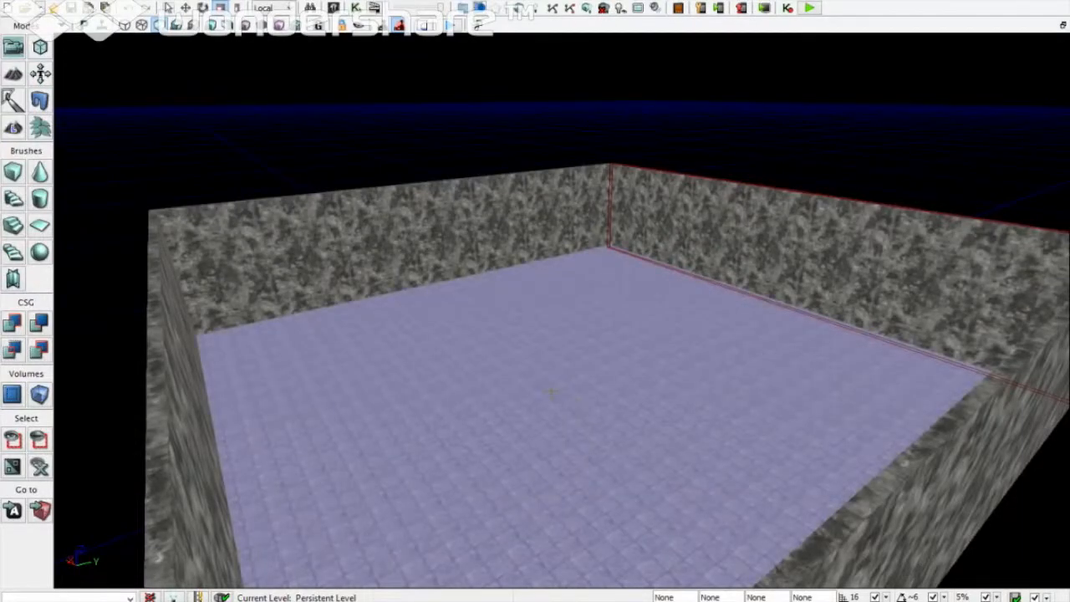
right_click(553, 390)
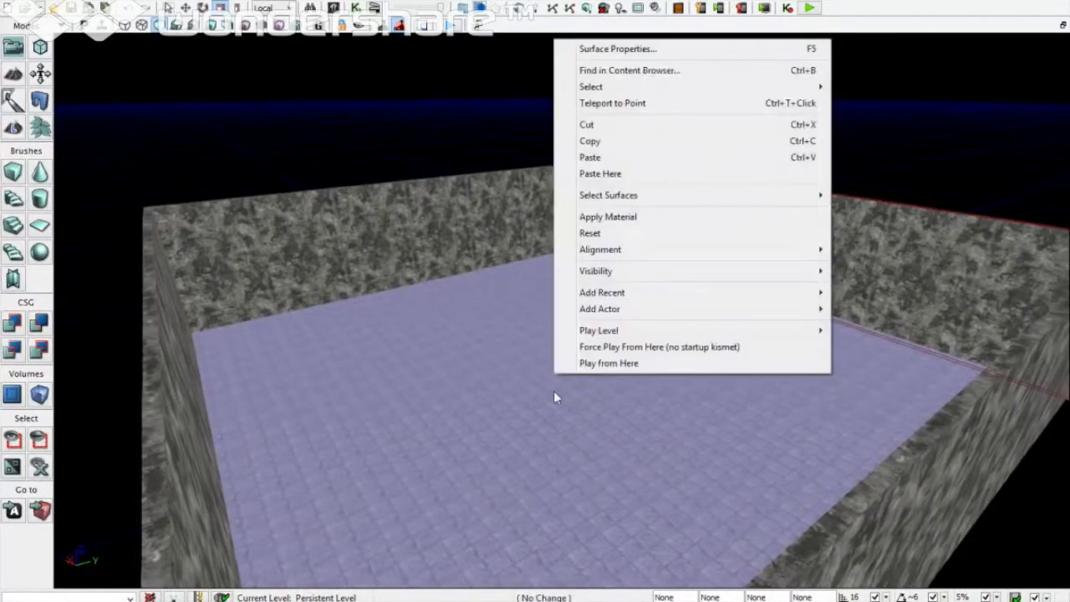
mouse_move(591, 312)
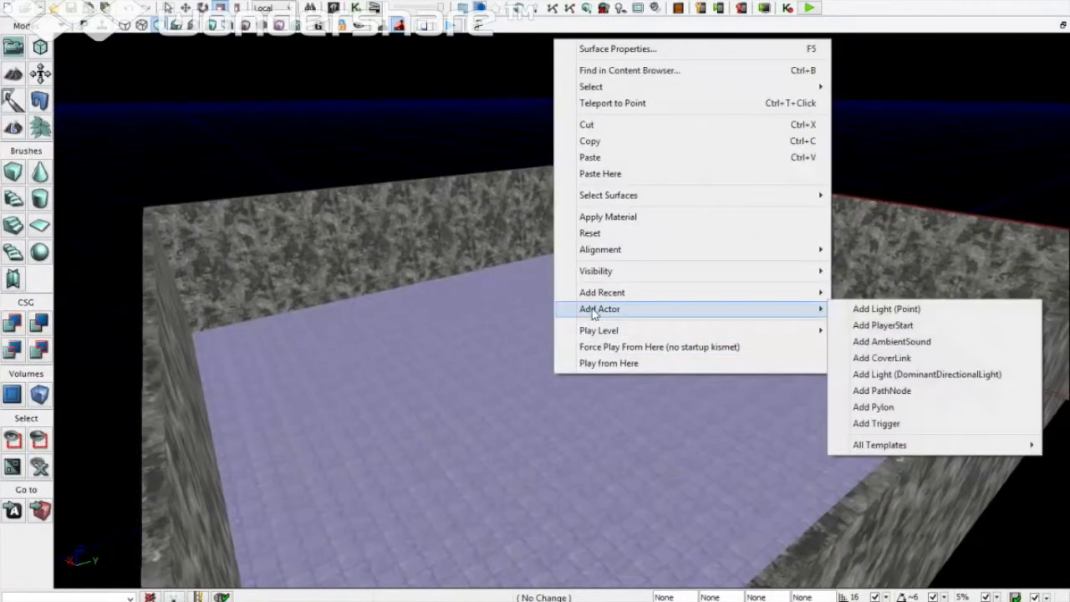
left_click(870, 309)
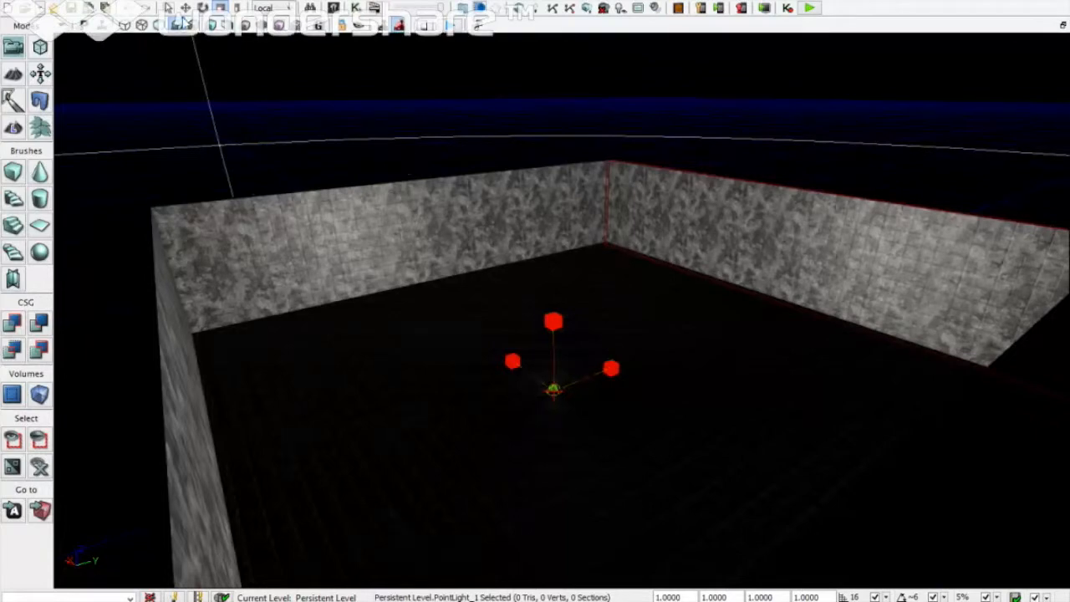
Step: Raise the point light high above the floor along its Z axis
left_click(188, 7)
left_click_drag(554, 328, 545, 20)
left_click_drag(451, 327, 452, 329)
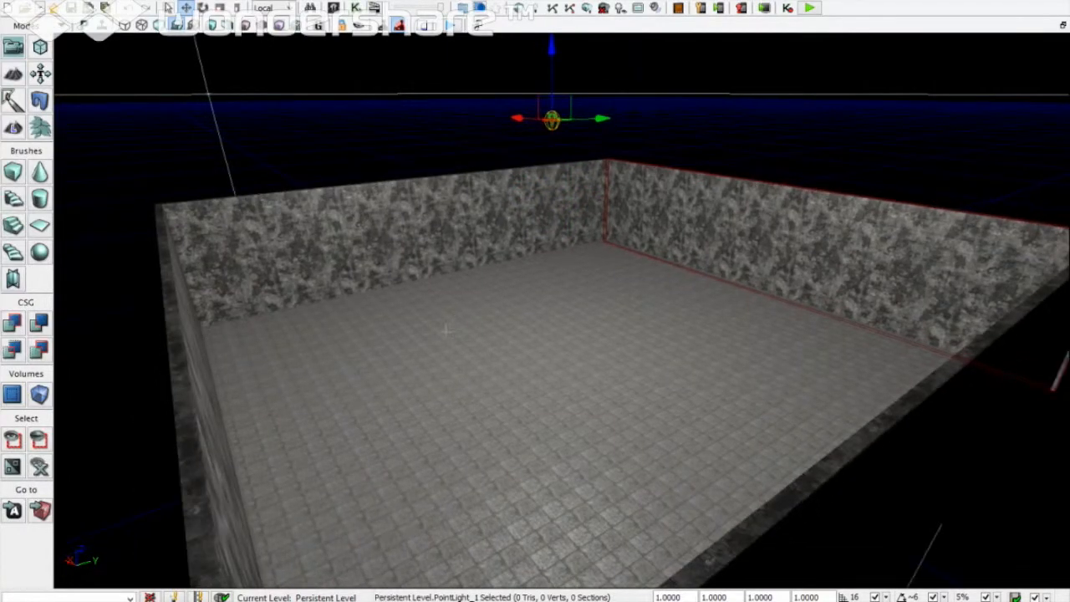
left_click(445, 332)
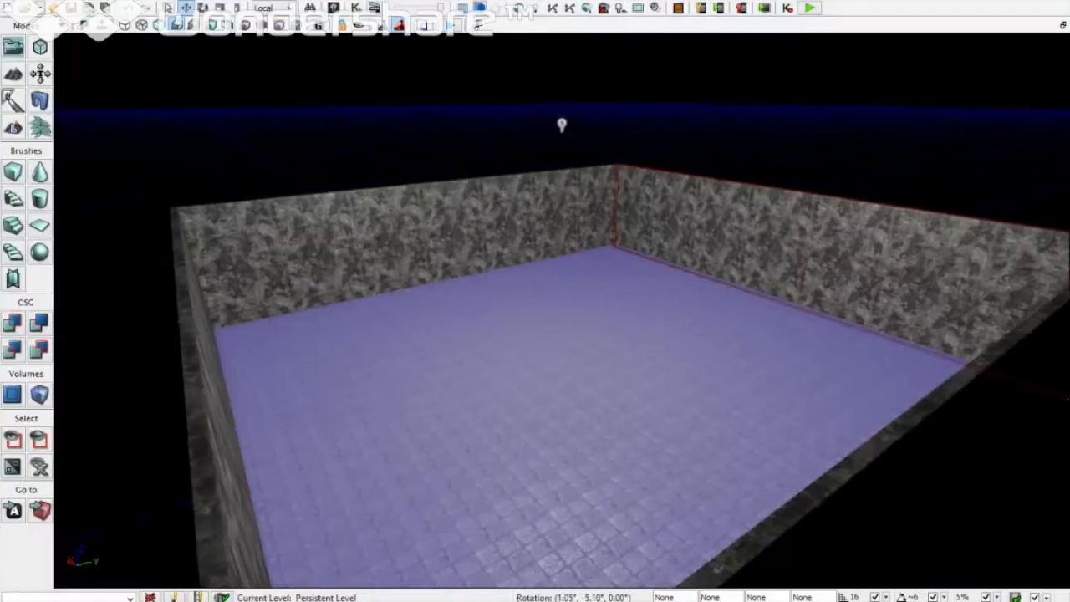
Step: Add a PlayerStart near the room's wall corner
scroll(560, 335, "up", 3)
right_click_drag(559, 310, 440, 336)
right_click(445, 317)
mouse_move(550, 544)
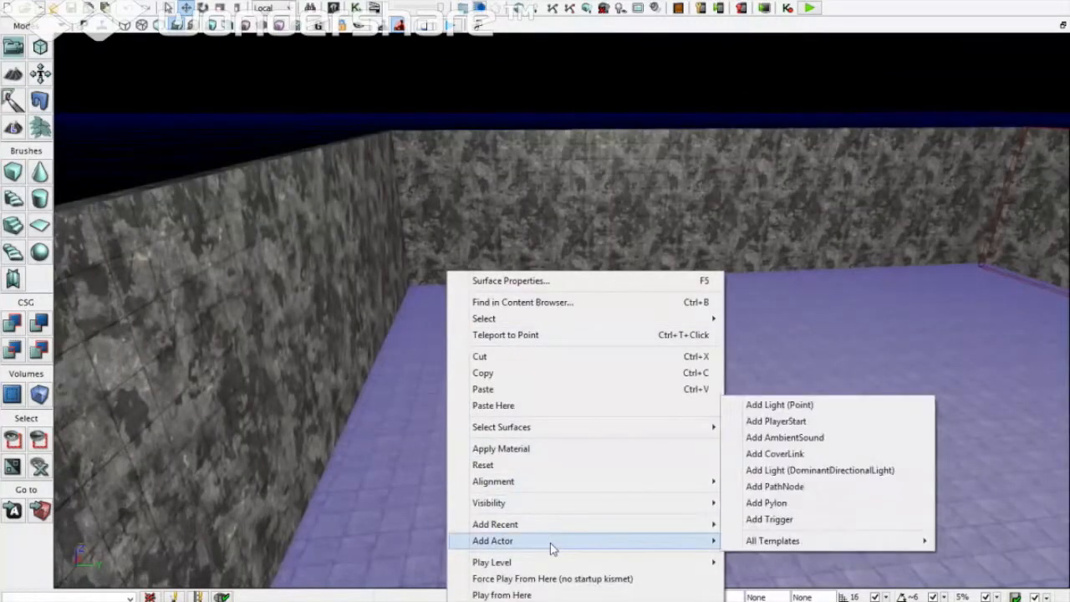
left_click(776, 421)
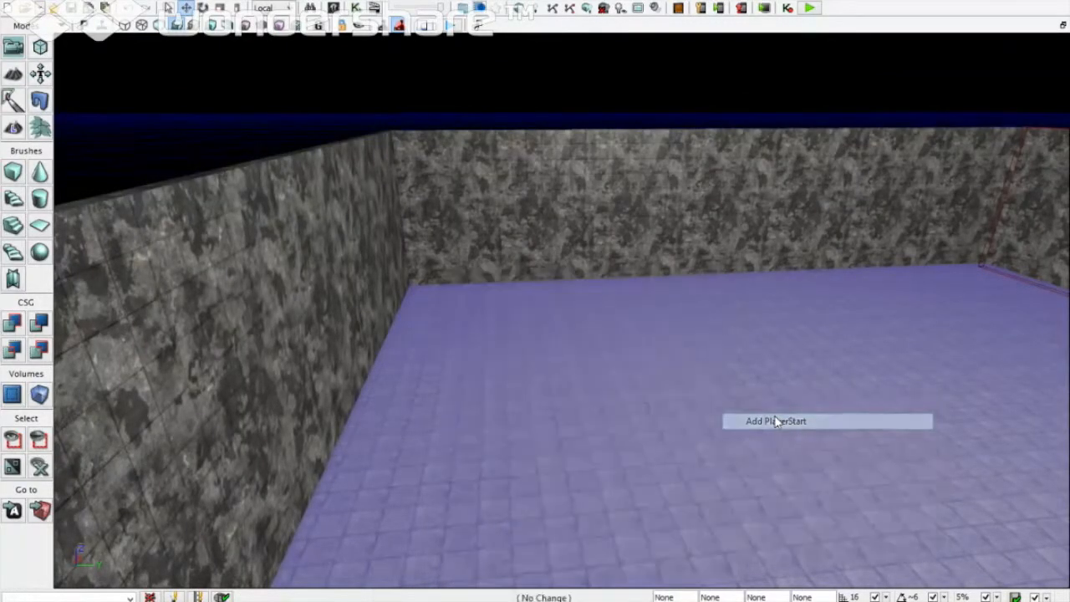
Step: Rotate the player start to a new heading
key("w")
key("a")
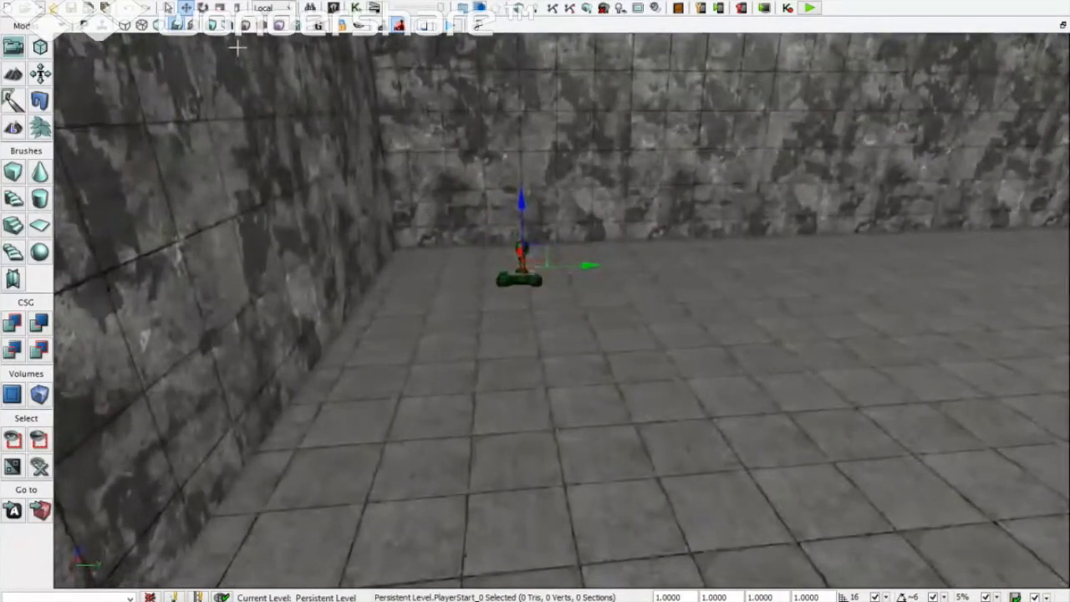
left_click(202, 8)
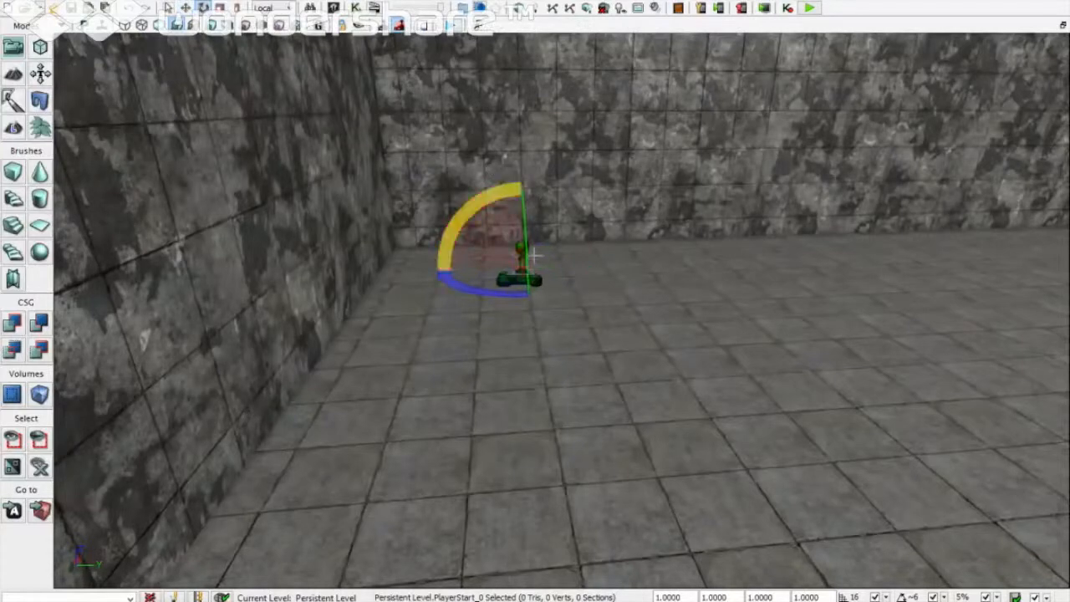
left_click_drag(501, 299, 574, 339)
left_click(604, 356)
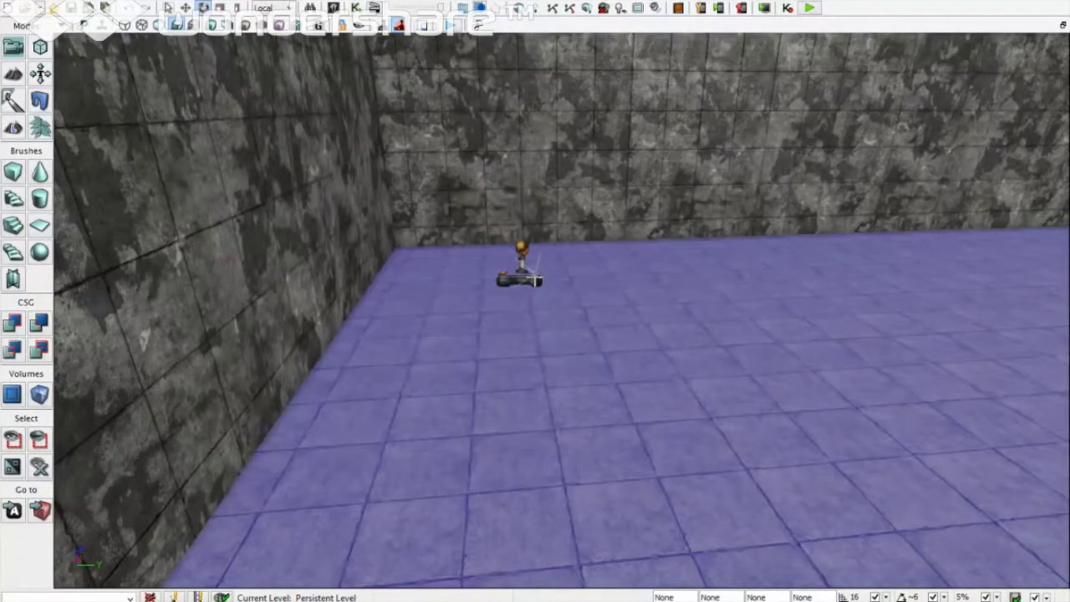
Step: Drag the S_HU_Deco_SM_StorageTanks03 mesh from the Content Browser onto the floor
scroll(727, 315, "down", 15)
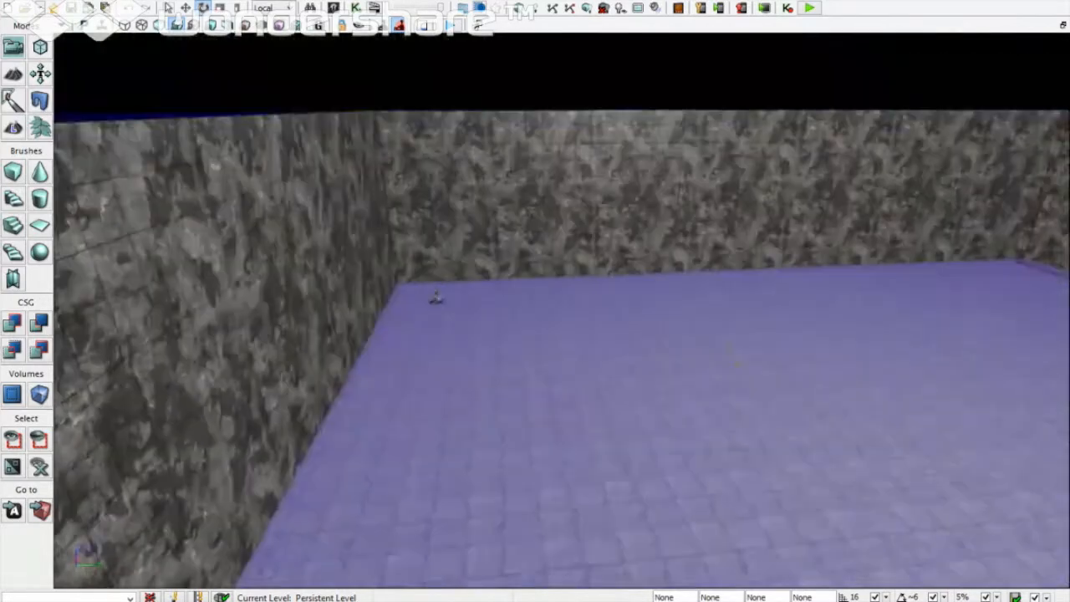
scroll(778, 53, "down", 15)
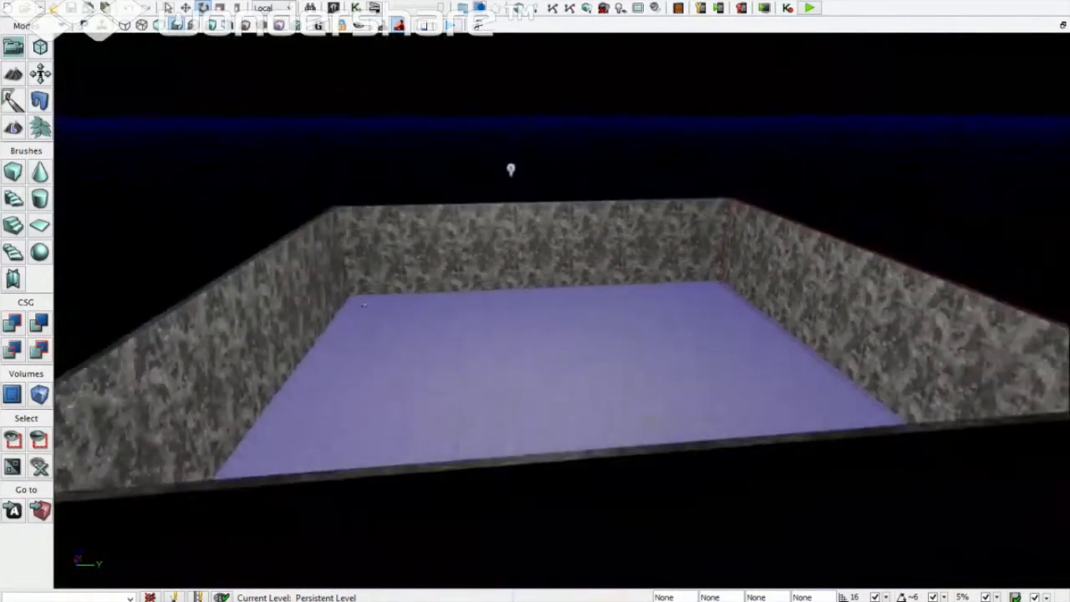
scroll(562, 311, "up", 4)
right_click_drag(561, 311, 548, 312)
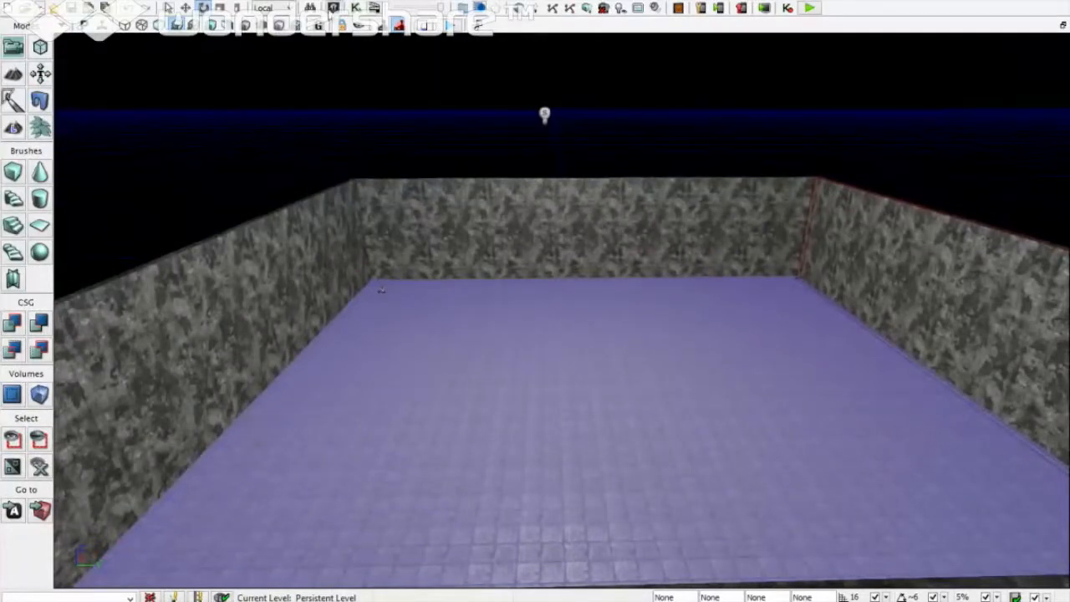
left_click(334, 8)
left_click_drag(350, 310, 687, 351)
Step: Close the Content Browser and enlarge the storage tanks with the scale gizmo
left_click(732, 414)
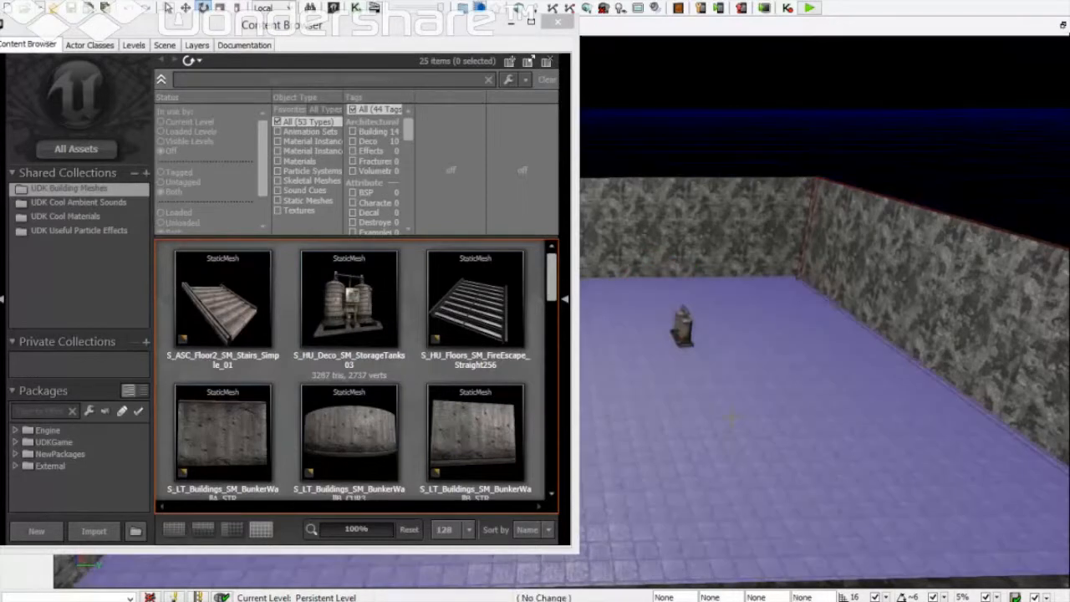
left_click(553, 25)
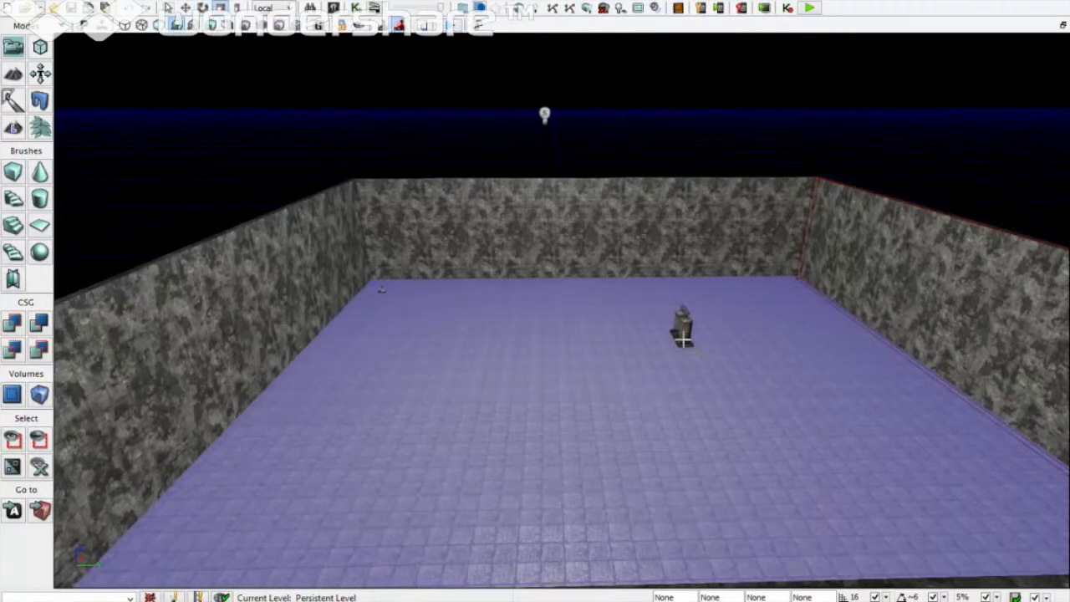
right_click_drag(682, 338, 681, 335)
right_click_drag(482, 324, 481, 326)
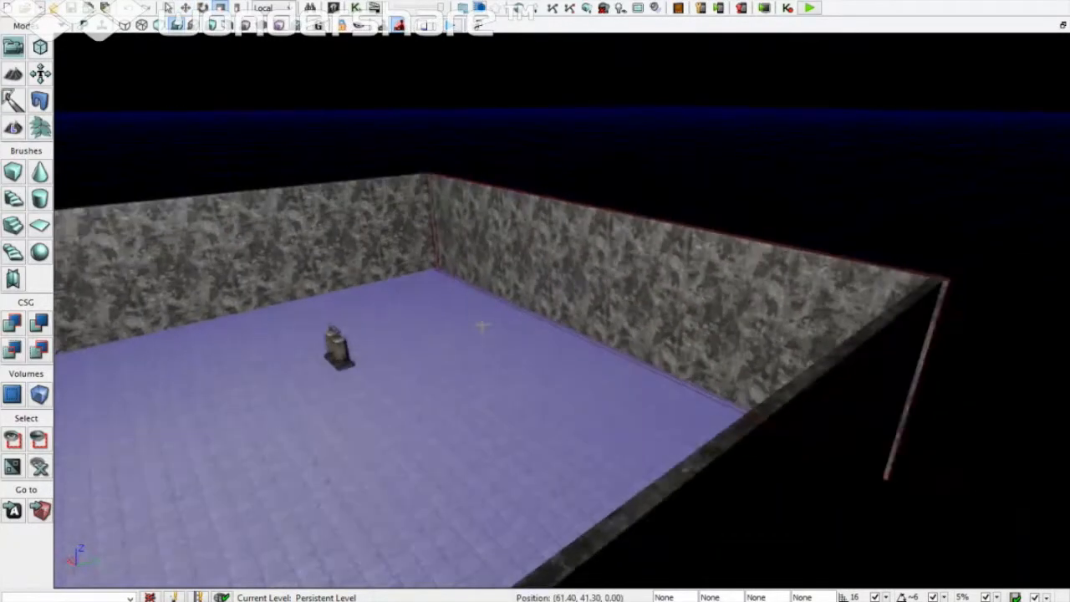
right_click_drag(363, 340, 339, 344)
key("Left")
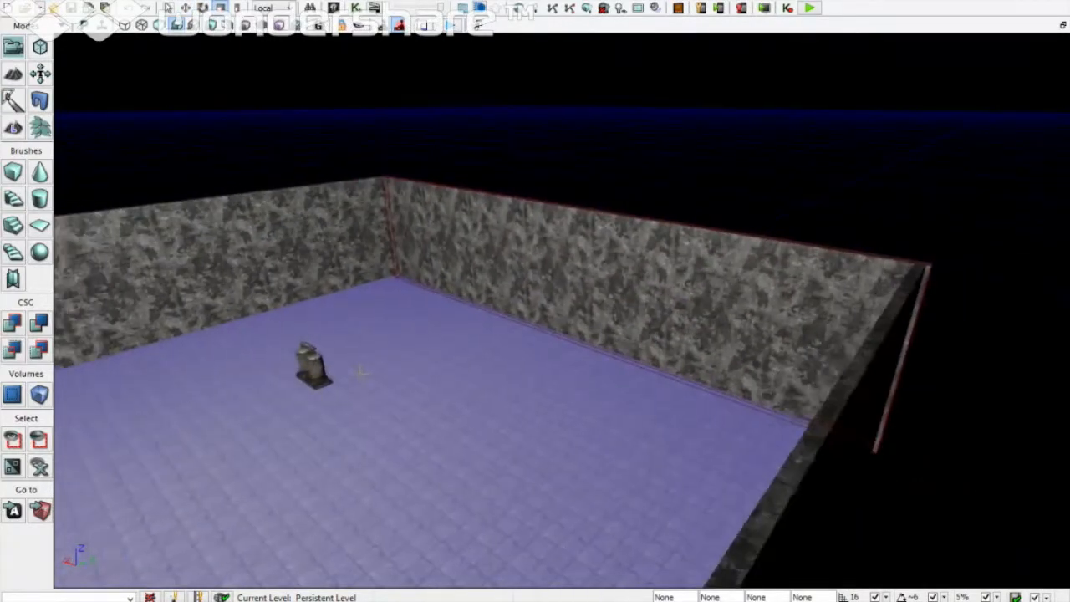
left_click(444, 375)
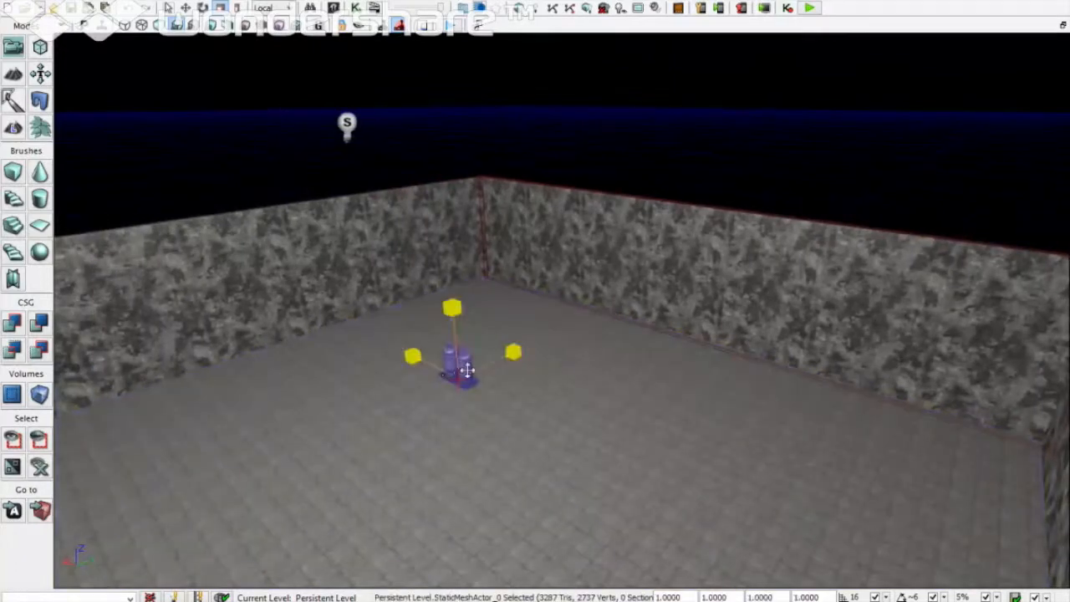
left_click_drag(456, 368, 511, 351)
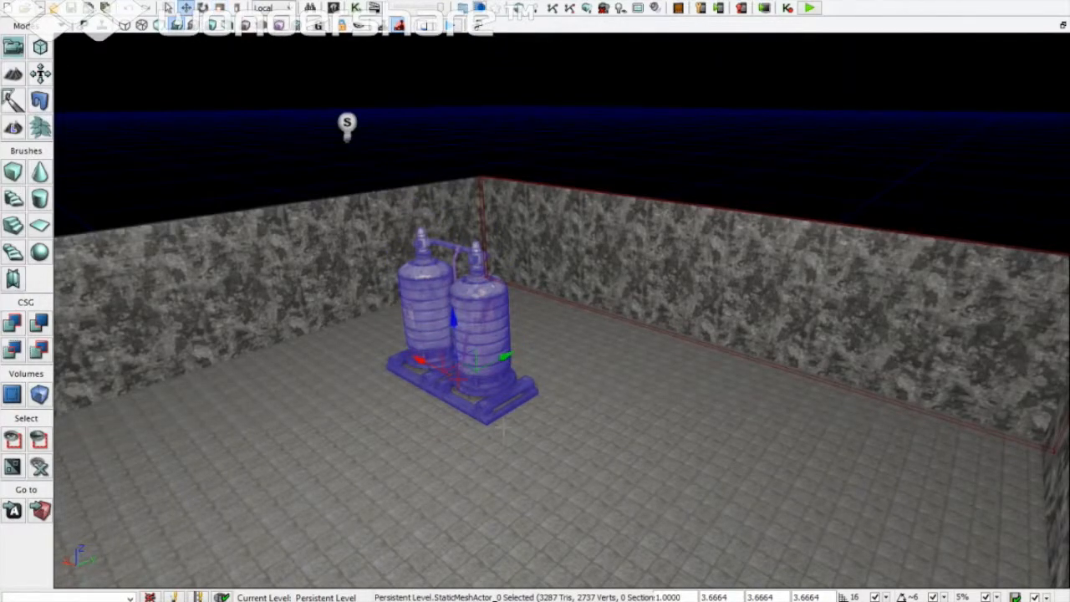
Step: Alt-drag two tank copies, one to the right and one to the front left
left_click_drag(422, 358, 659, 453, "alt")
left_click(486, 404)
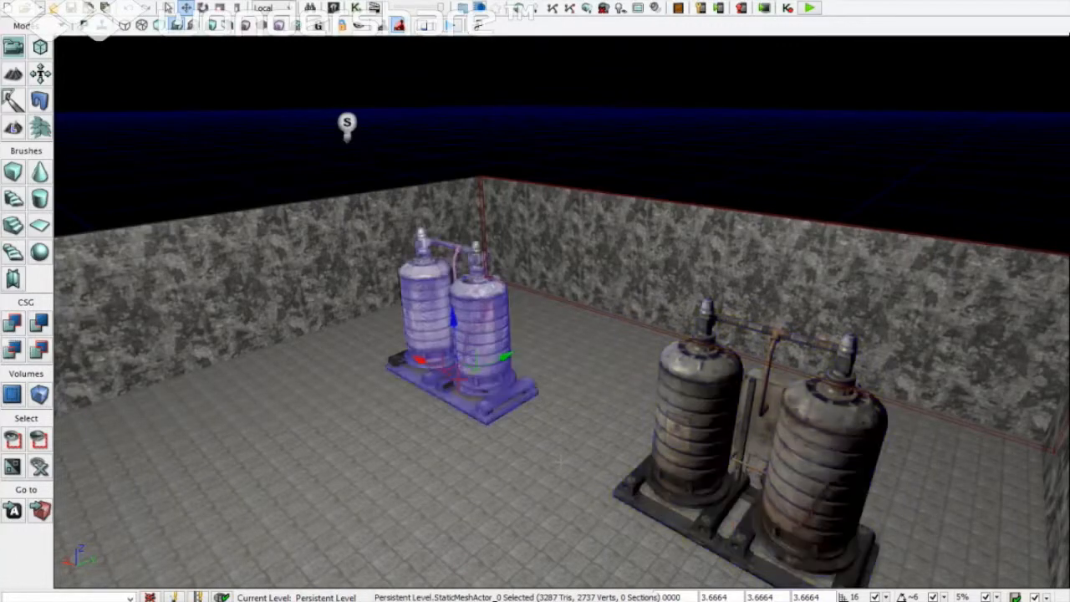
left_click_drag(505, 358, 293, 462, "alt")
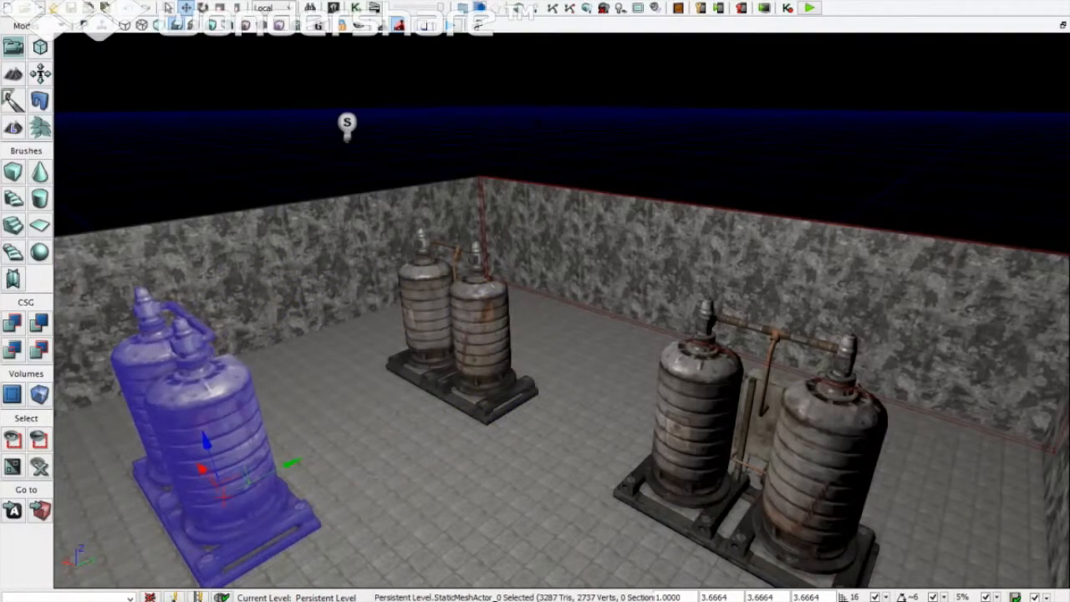
left_click(376, 468)
Step: Copy the back-middle tanks into the front of the room as the fourth set
right_click_drag(376, 468, 903, 533)
key("s")
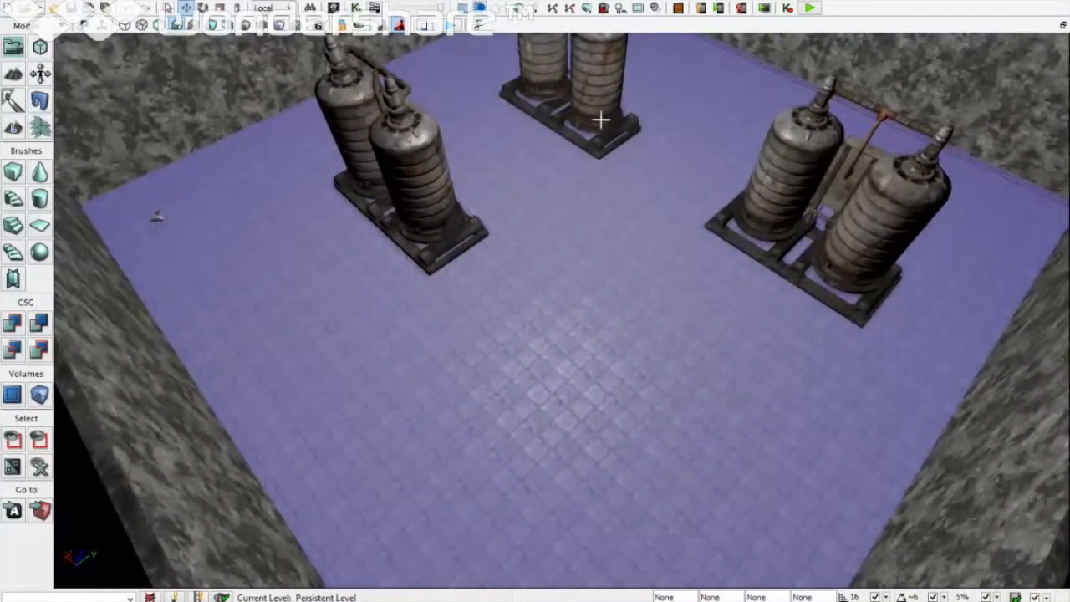
left_click(594, 150)
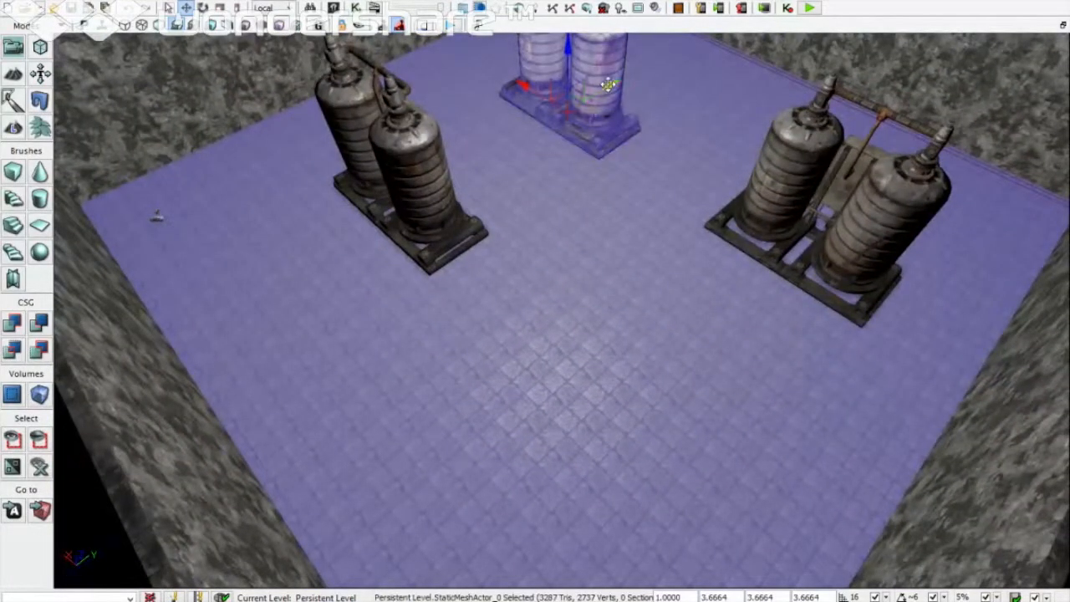
left_click_drag(609, 83, 606, 315, "alt")
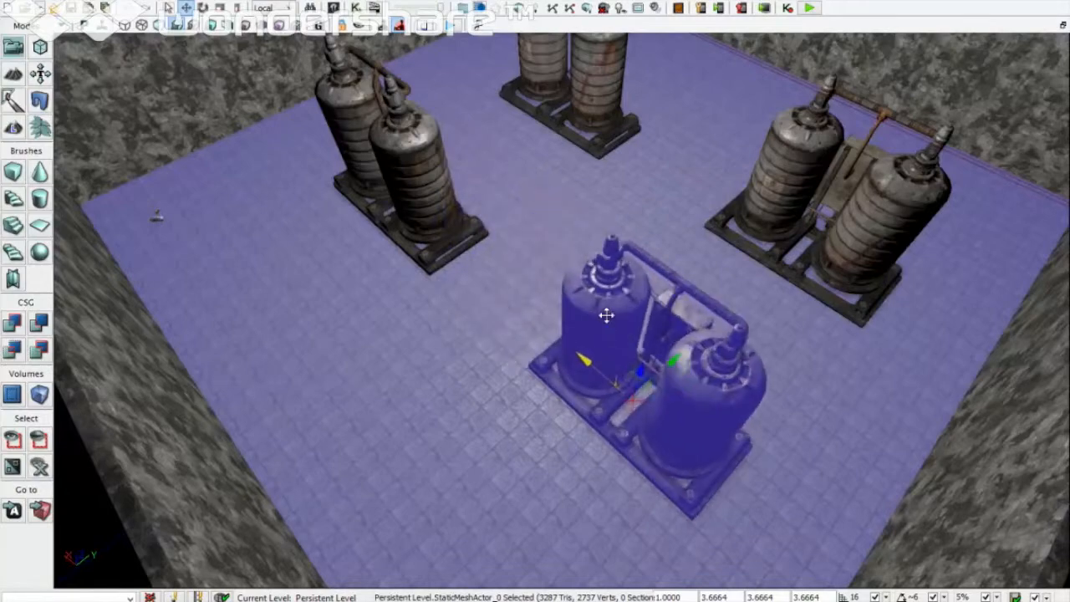
left_click(357, 301)
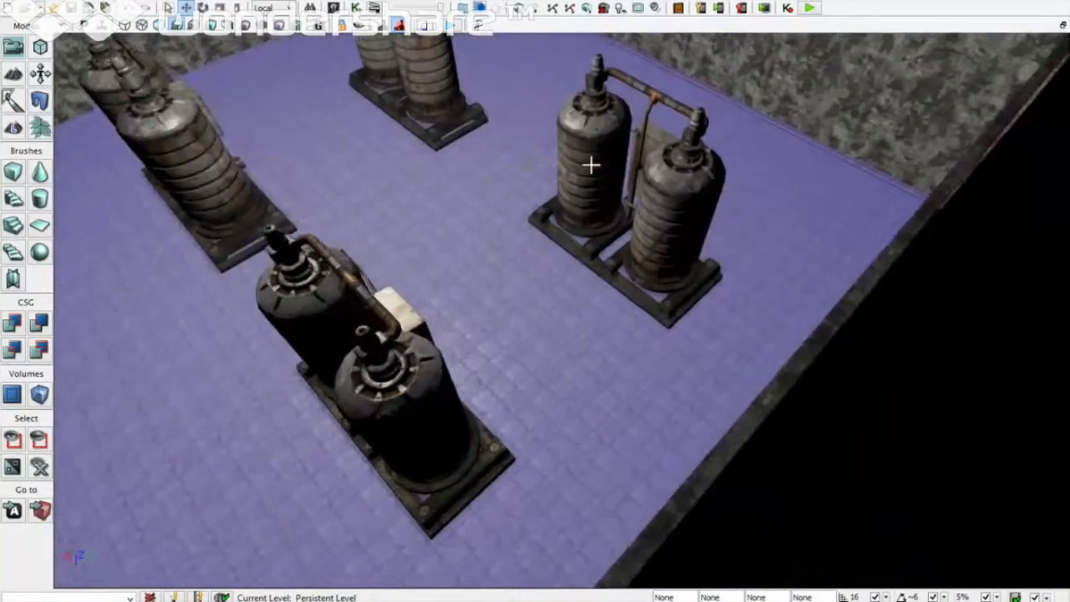
scroll(591, 165, "up", 5)
right_click_drag(795, 172, 769, 289)
mouse_move(491, 197)
right_mouse_down()
mouse_move(585, 190)
mouse_move(490, 197)
right_mouse_up()
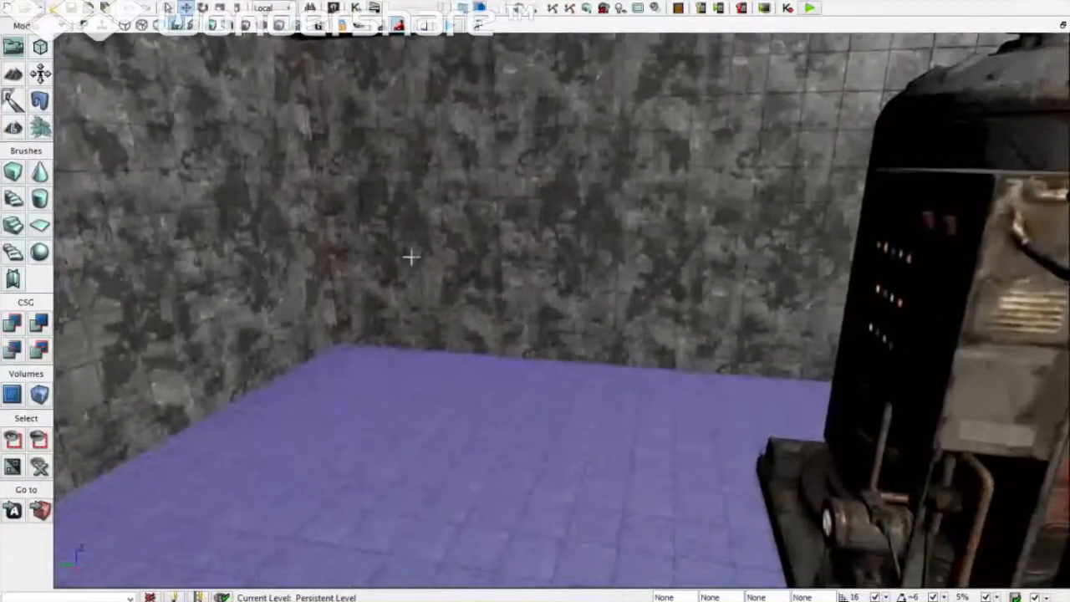
Step: Place a PathNode on the tiled floor beside the tanks, select it, and launch Kismet
right_click(346, 464)
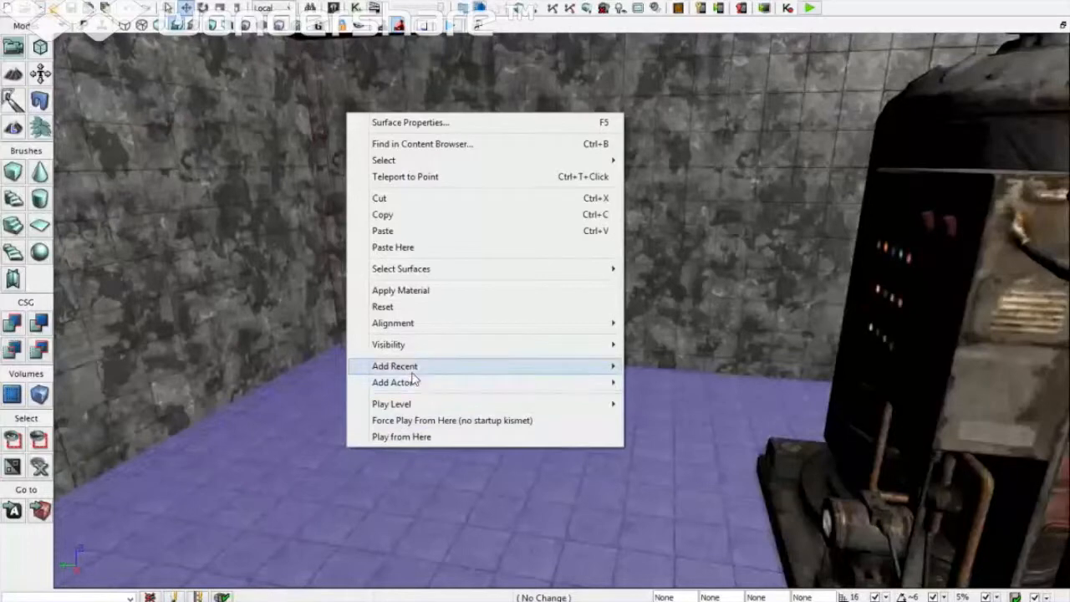
mouse_move(413, 391)
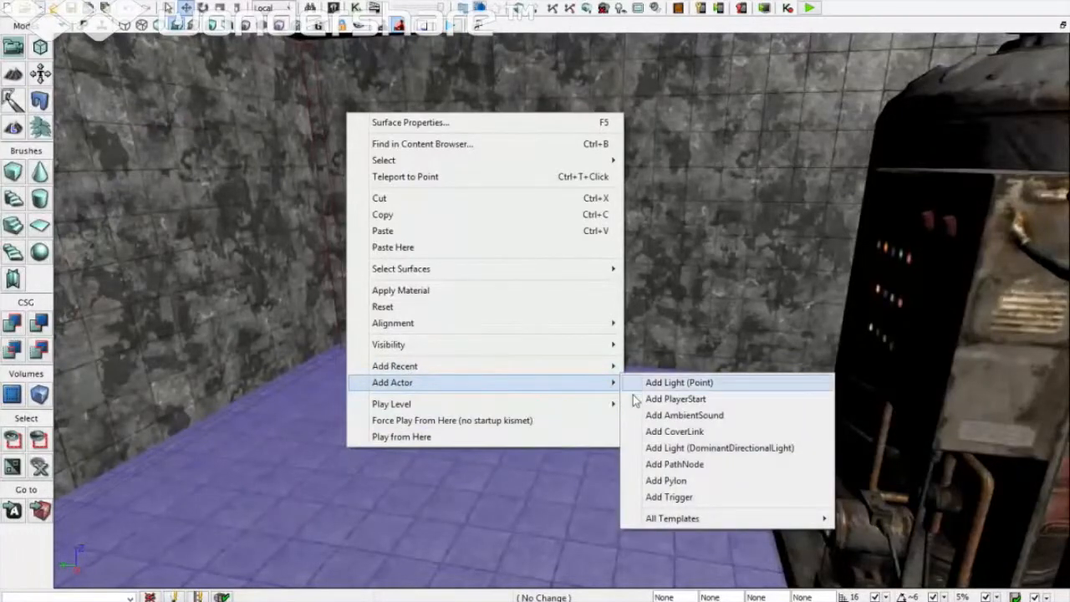
left_click(669, 467)
left_click_drag(490, 467, 489, 432)
right_click_drag(490, 432, 490, 505)
right_click_drag(549, 418, 549, 372)
left_click(566, 352)
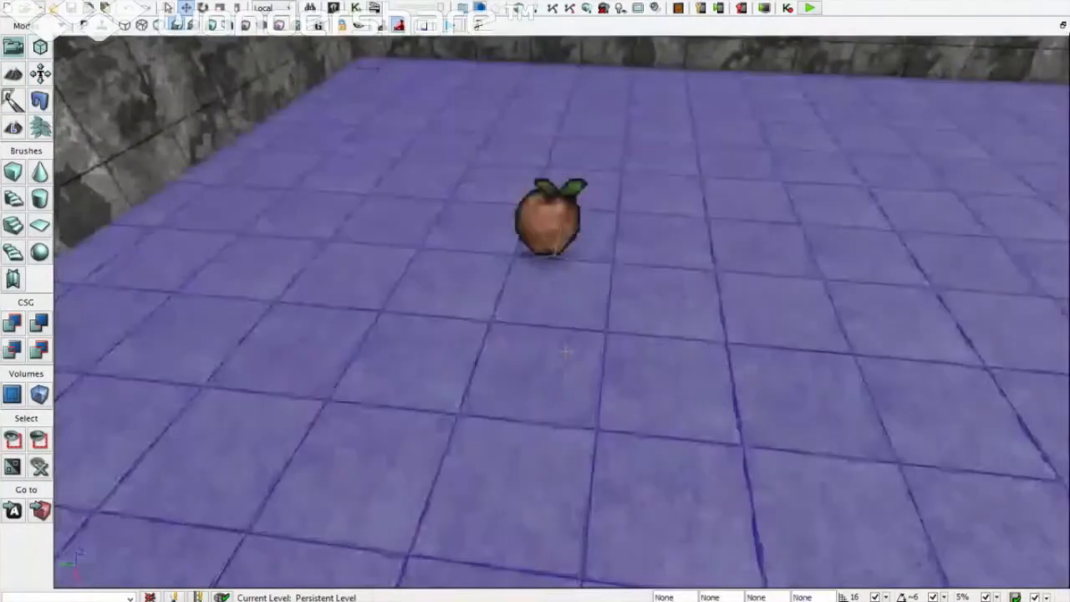
left_click(570, 202)
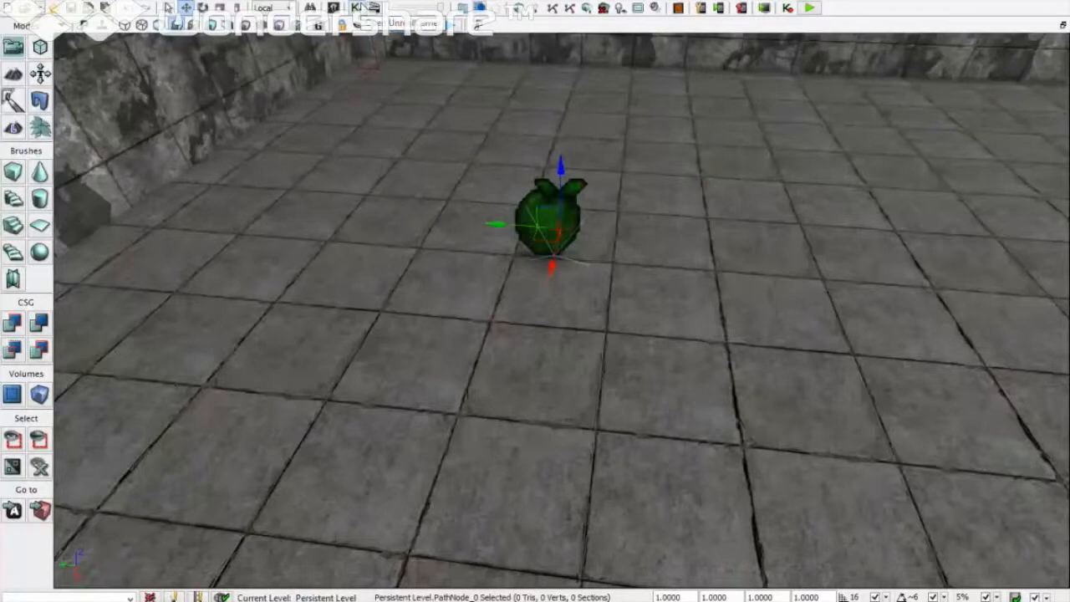
left_click(358, 7)
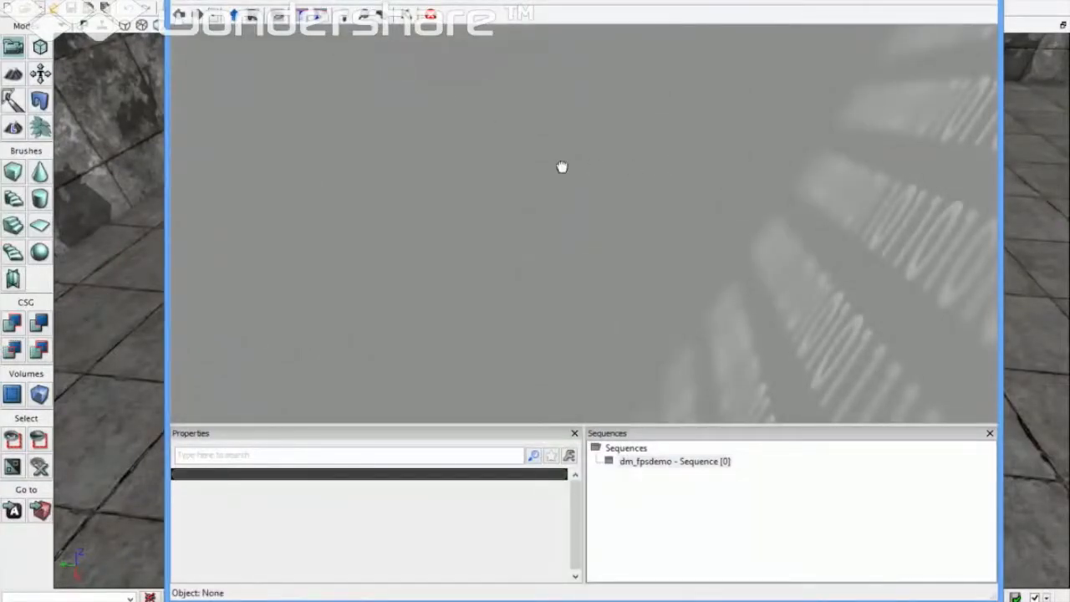
Step: Add an Actor Factory action node to the Kismet sequence
right_click(626, 145)
mouse_move(673, 158)
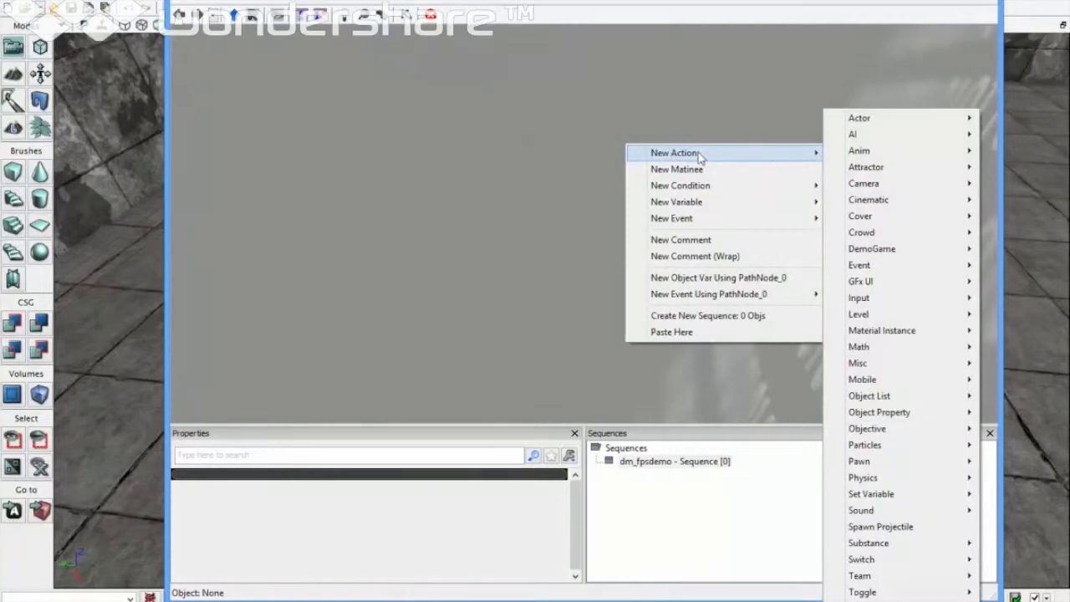
mouse_move(838, 123)
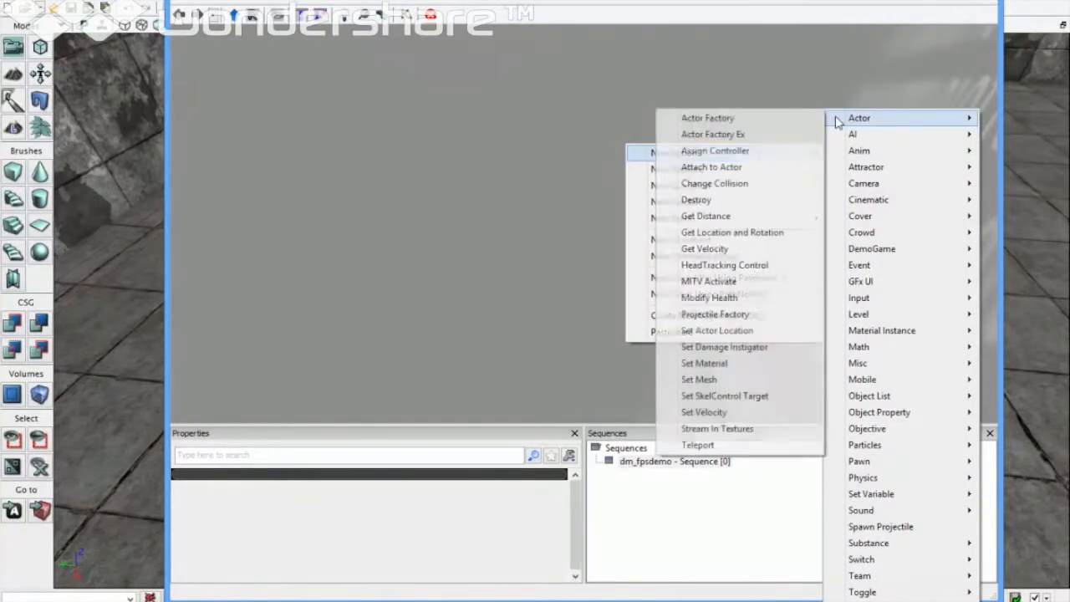
left_click(791, 121)
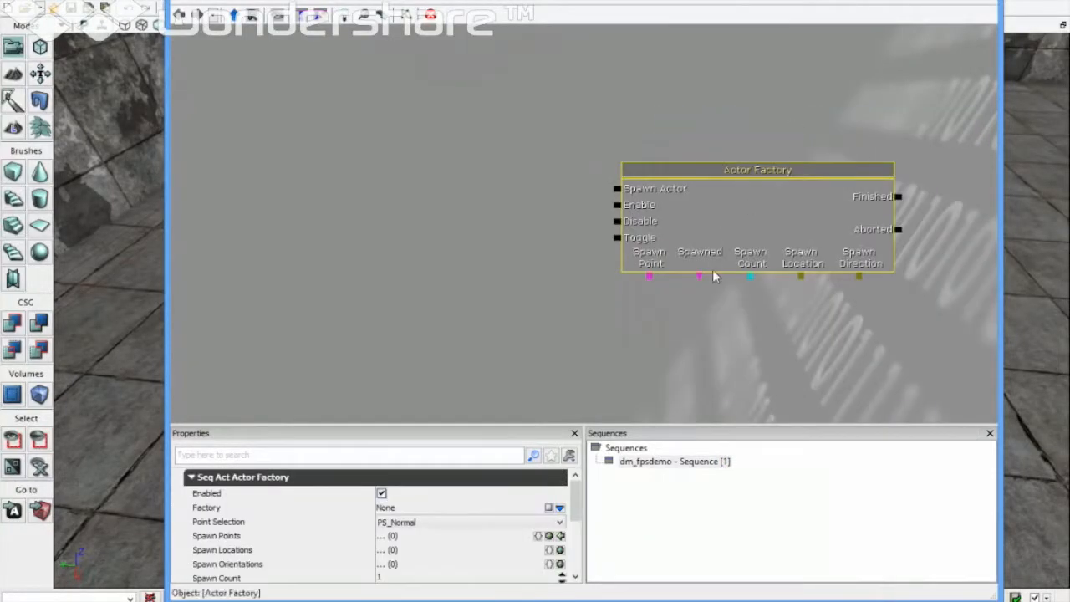
left_click(456, 280)
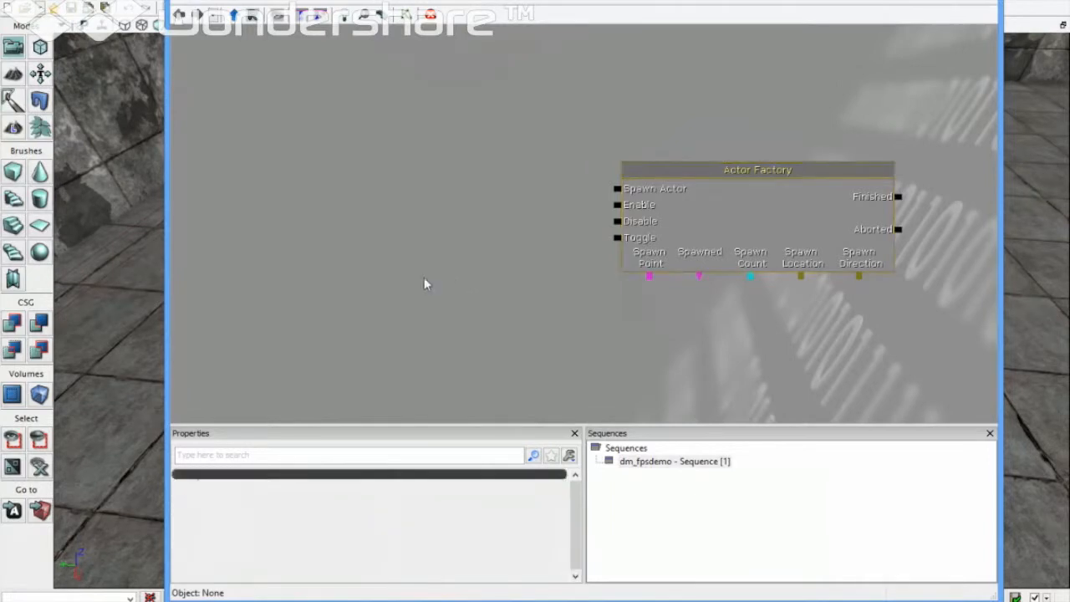
Step: Add a Level Loaded event and link Loaded and Visible to Spawn Actor
right_click(365, 271)
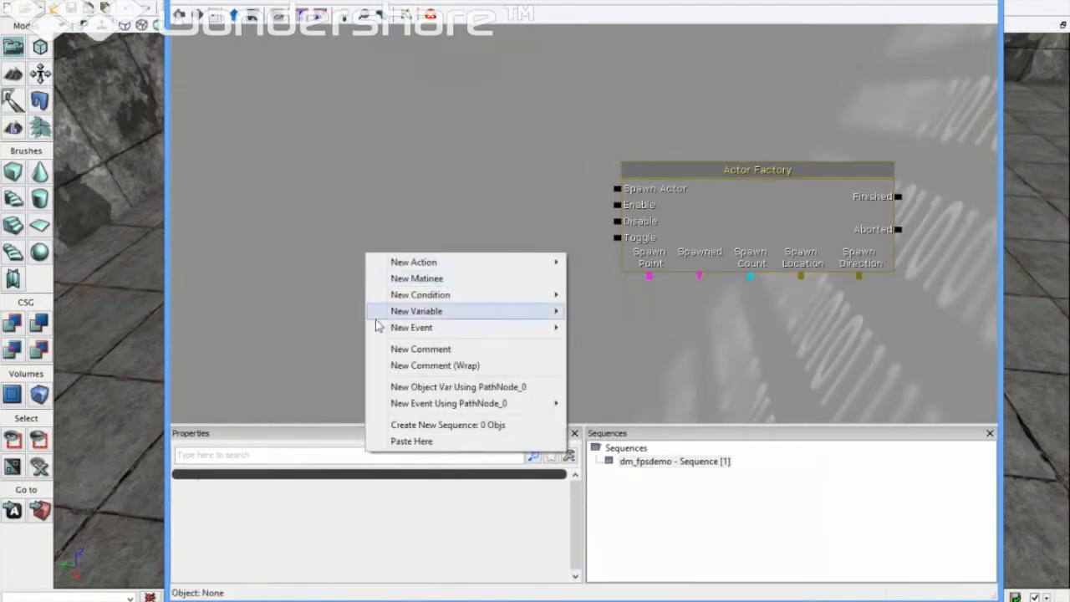
mouse_move(428, 334)
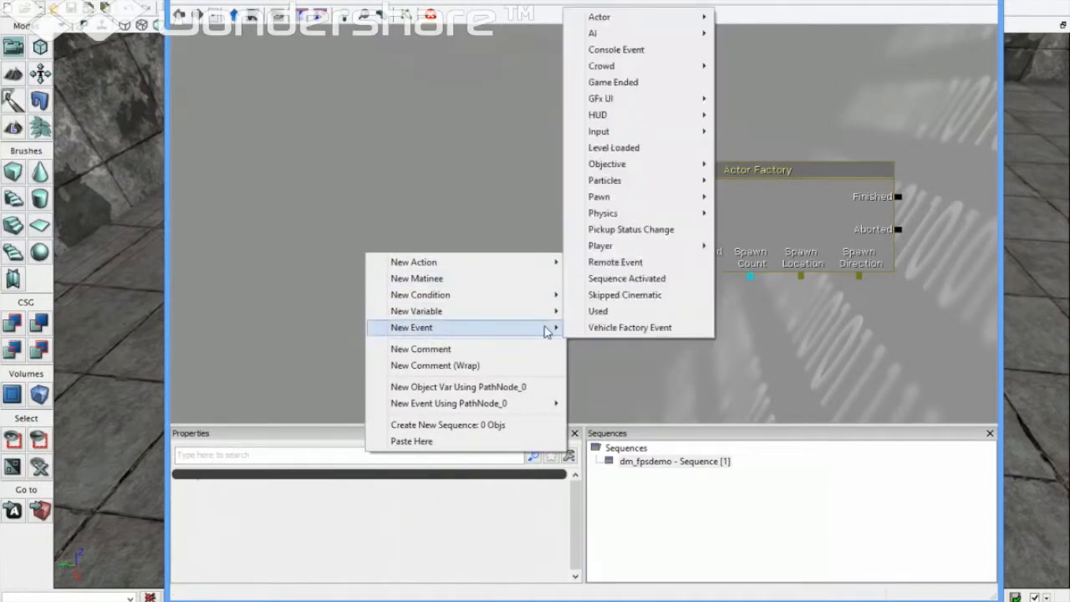
left_click(668, 159)
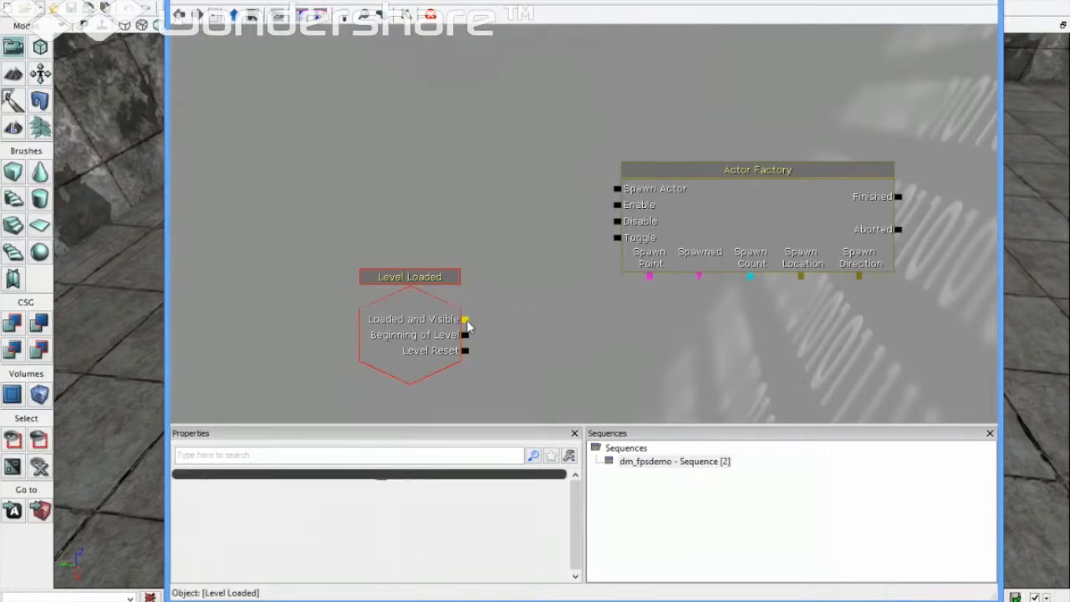
left_click_drag(464, 319, 616, 188)
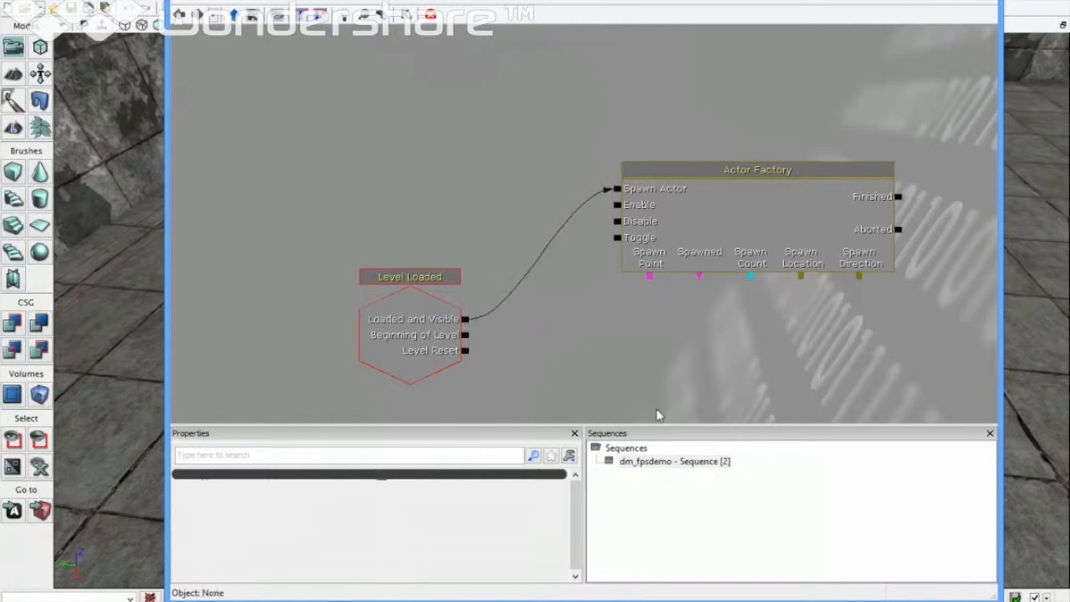
Step: Add a PathNode_0 object variable as the Actor Factory's spawn point
right_click(674, 363)
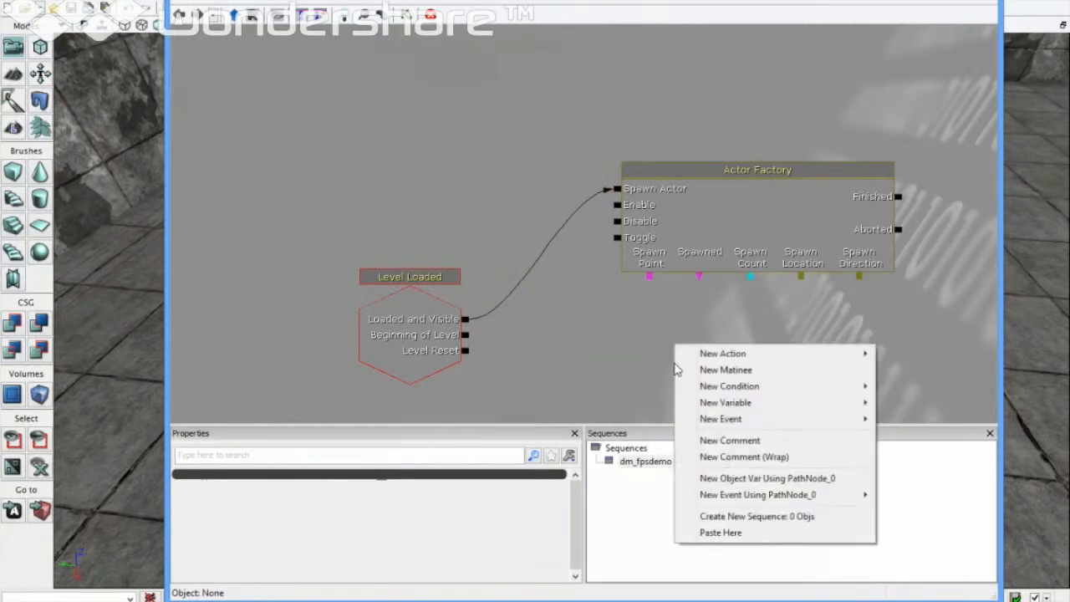
left_click(727, 478)
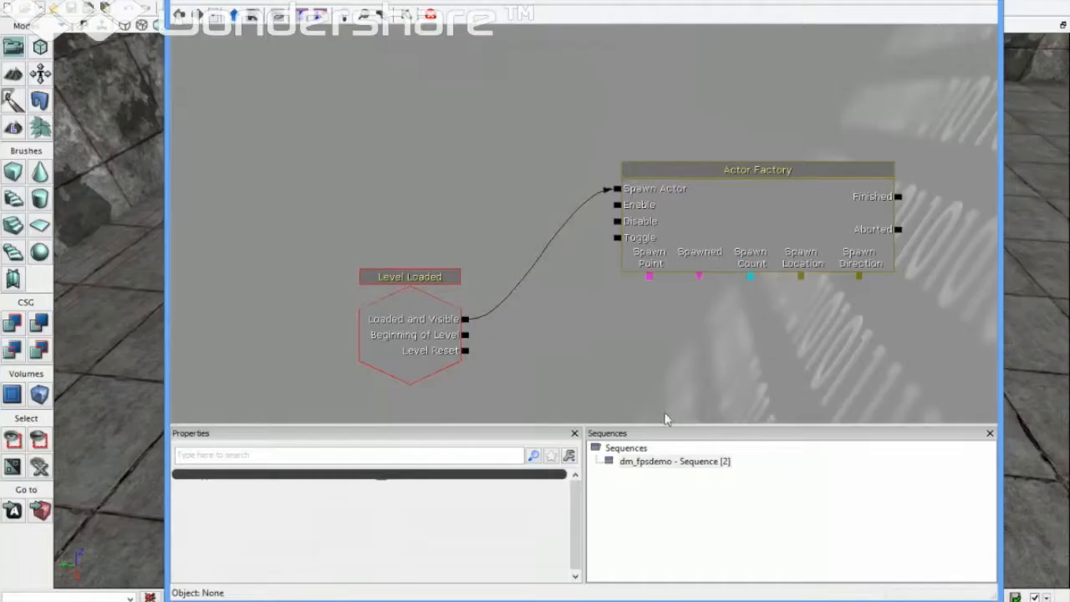
right_click(674, 364)
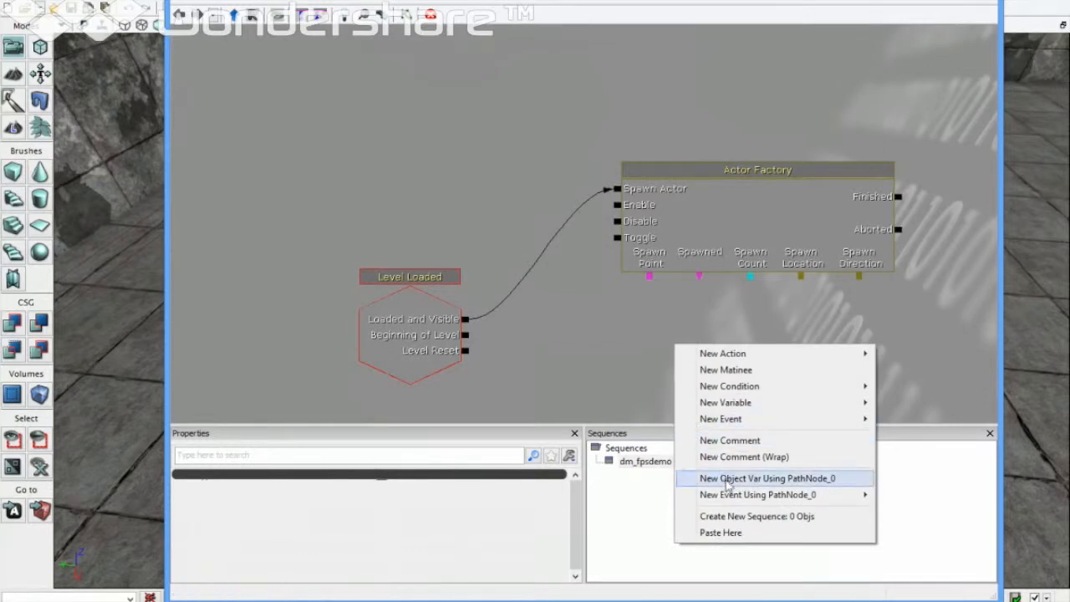
left_click(727, 478)
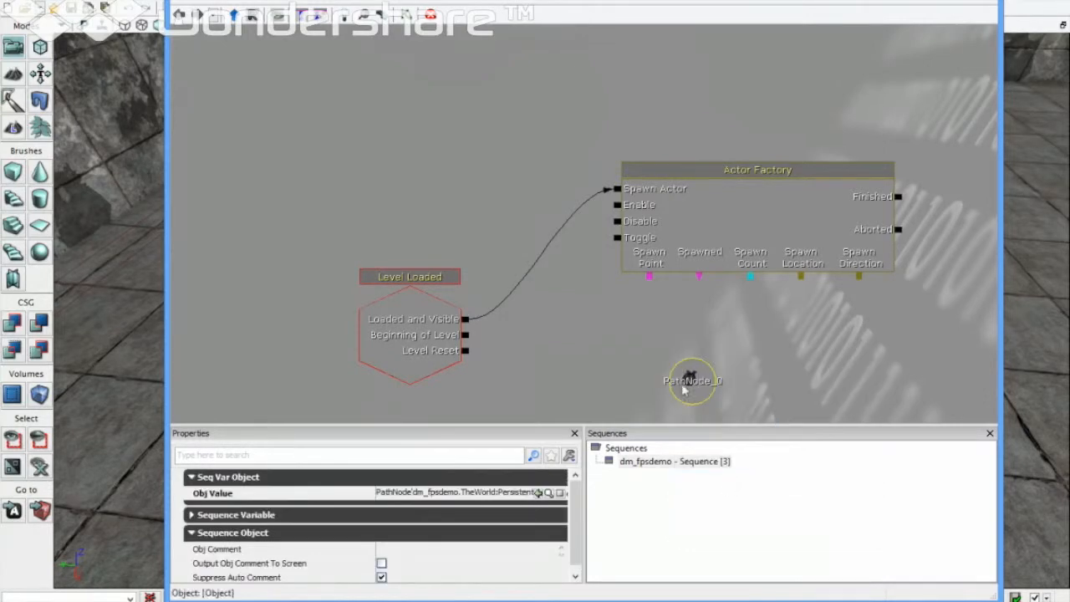
left_click(648, 275)
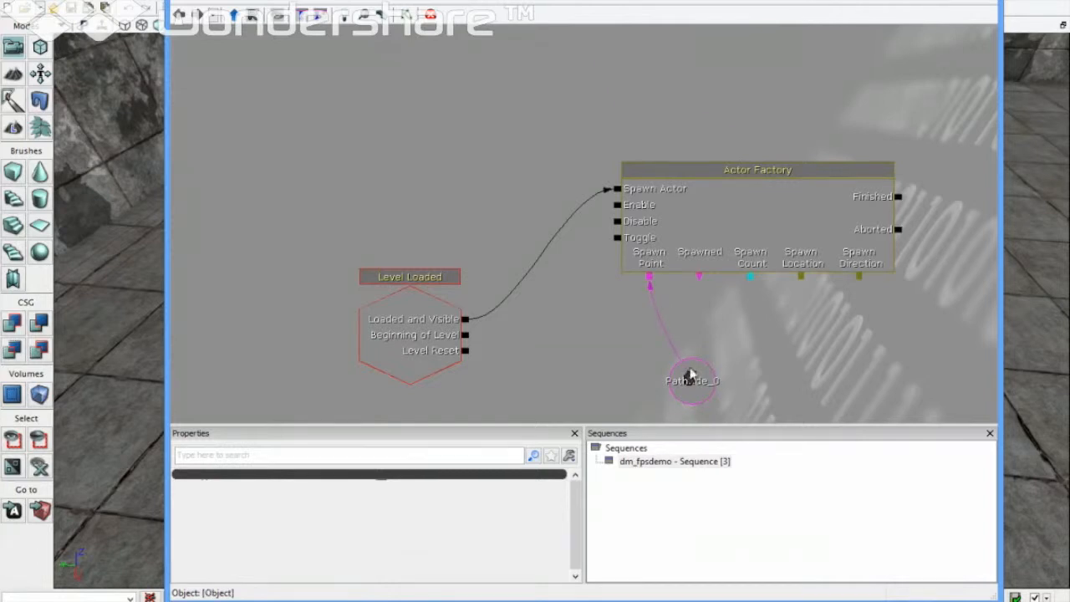
left_click(690, 214)
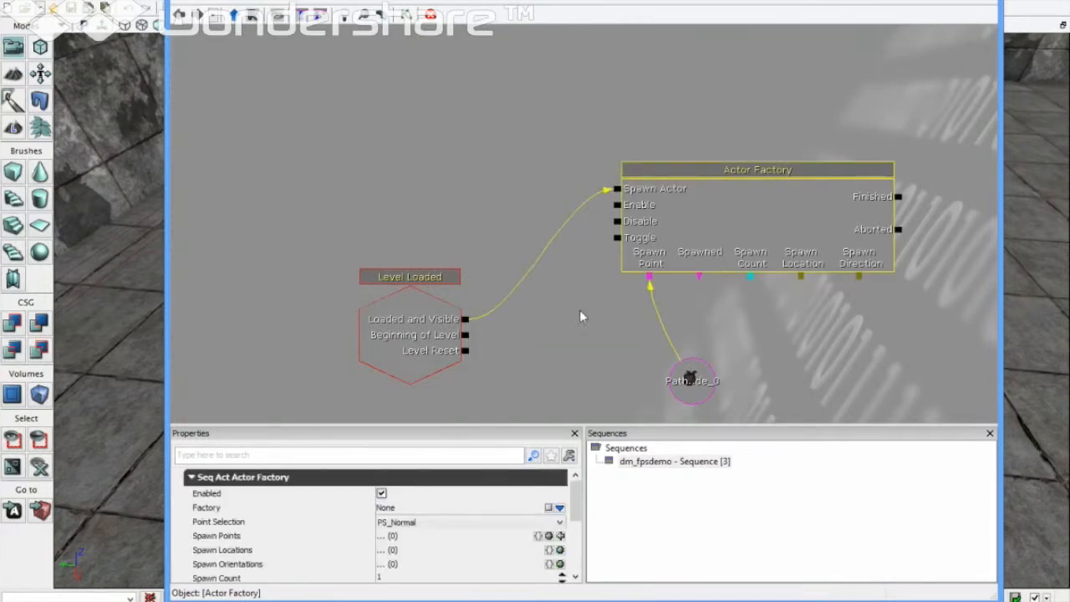
Step: Set the factory to UTActorFactoryAI with Force Deathmatch AI and UTPawn pawn class
left_click(560, 507)
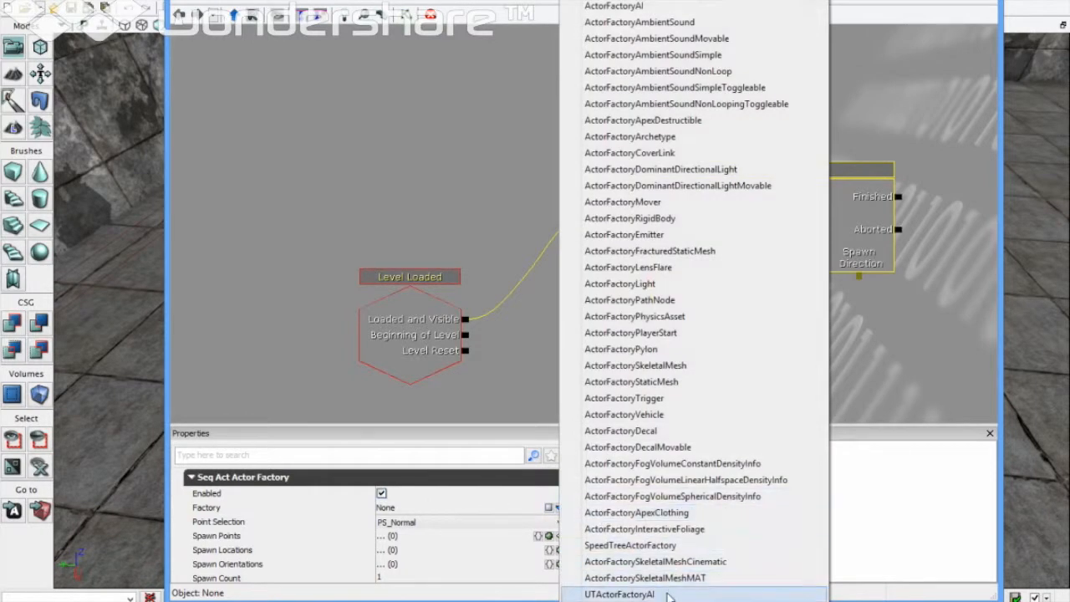
left_click(620, 594)
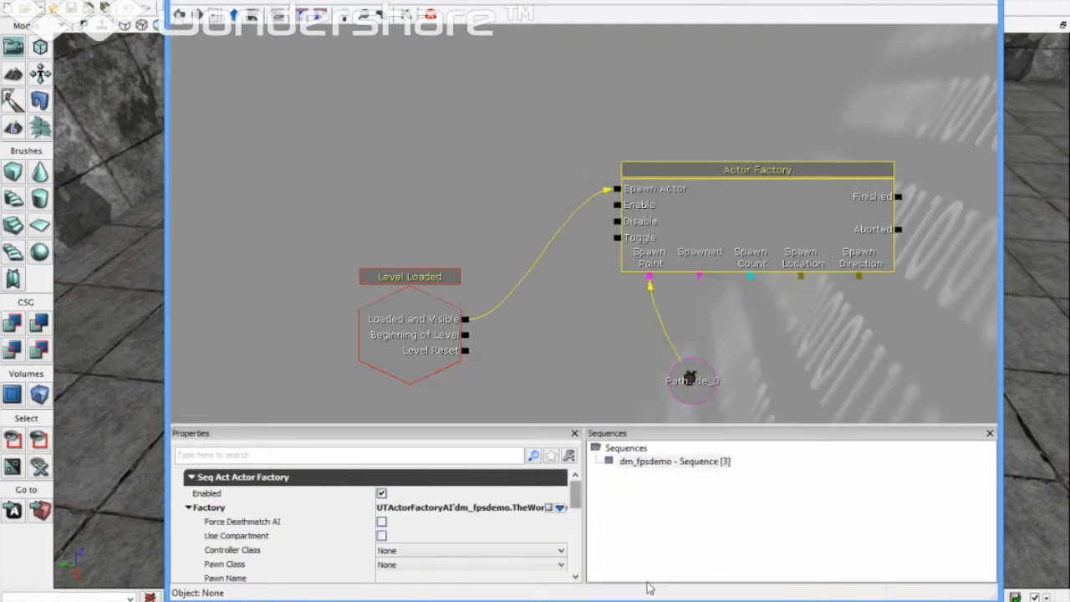
left_click(381, 523)
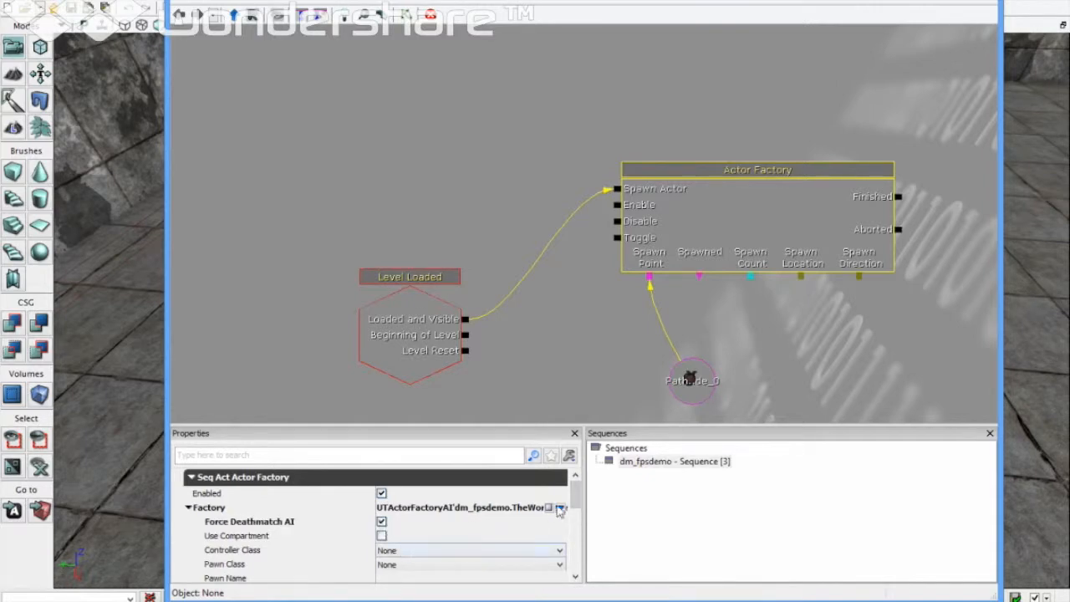
left_click_drag(575, 494, 575, 512)
left_click(473, 494)
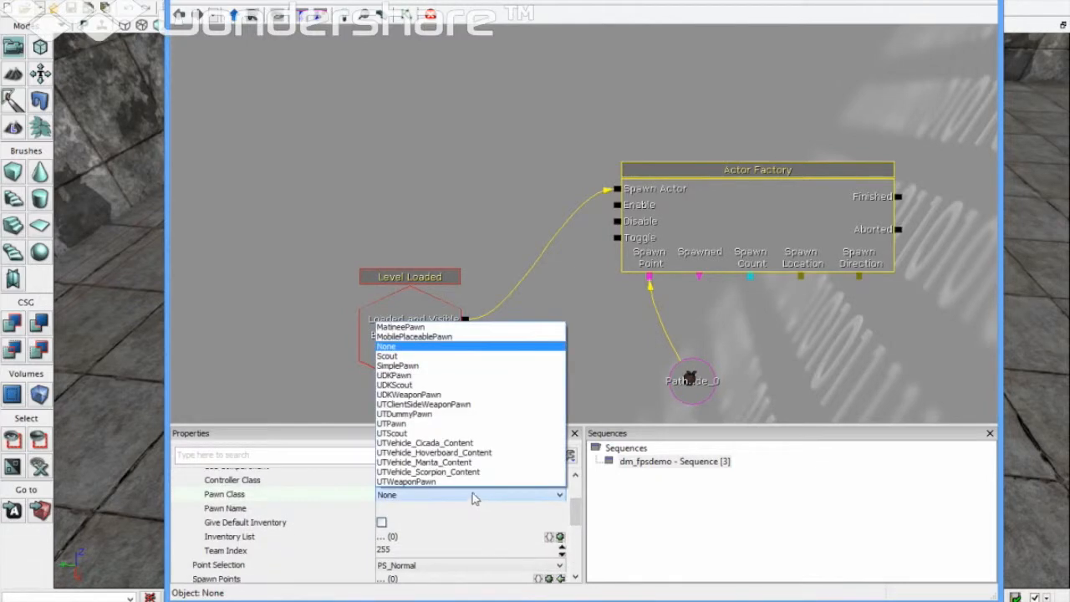
left_click(392, 423)
left_click(403, 496)
Step: Enter a Pawn Name, enable Give Default Inventory, and set Spawn Count 20, Spawn Delay 5
left_click(400, 513)
left_click(399, 512)
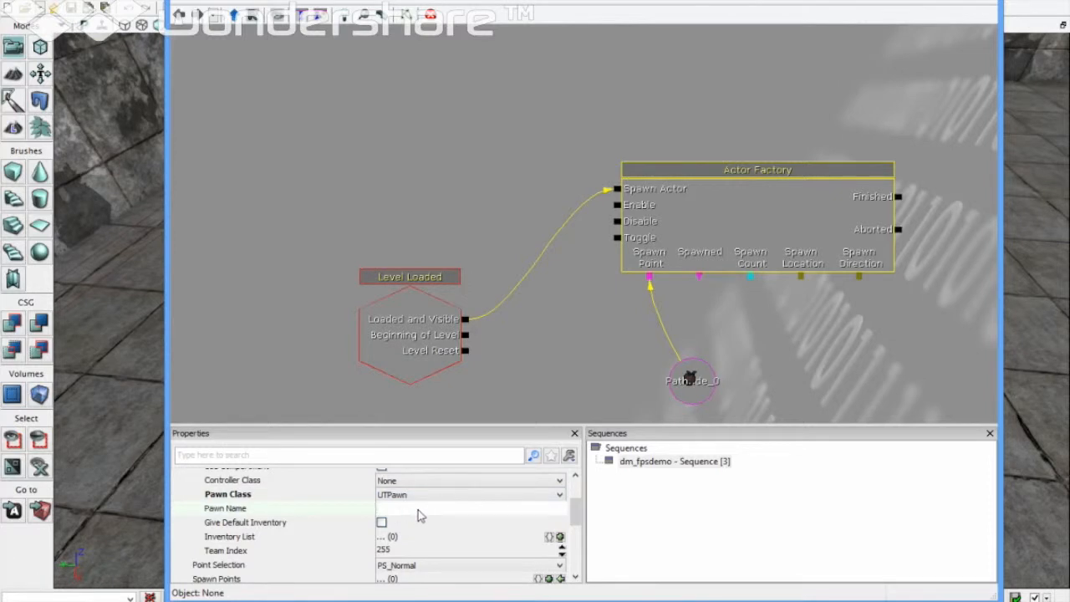
type("En")
left_click(382, 523)
left_click_drag(574, 518, 574, 530)
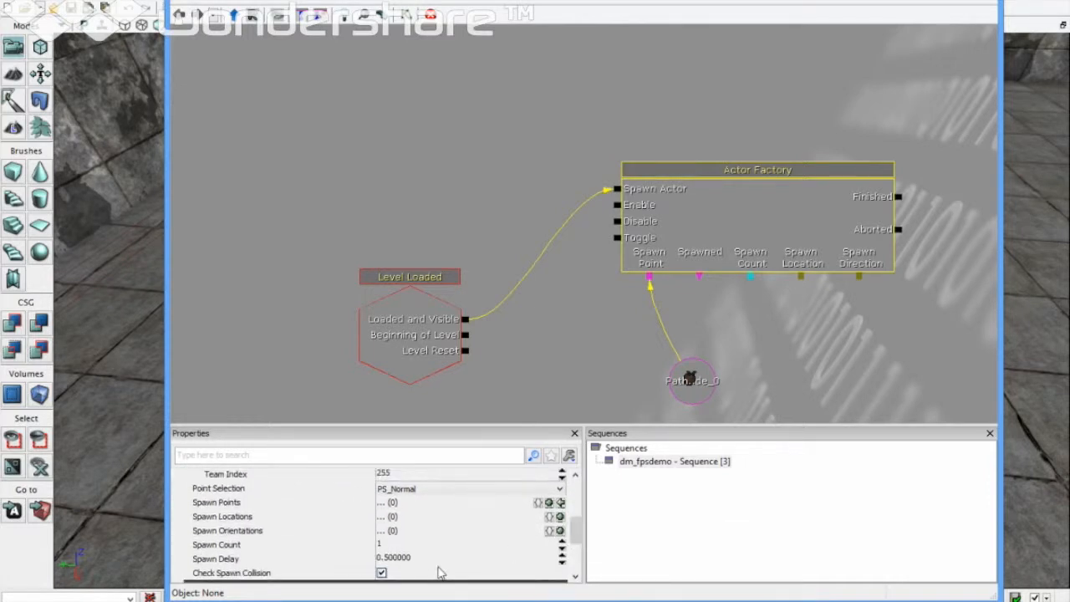
left_click(381, 545)
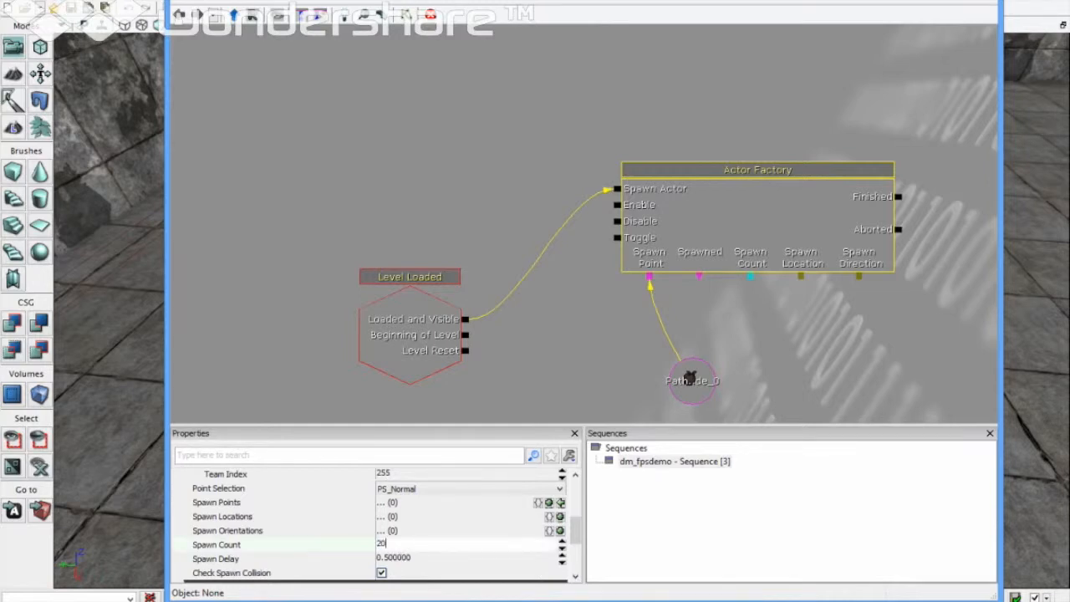
left_click(395, 558)
type("5")
left_click(400, 546)
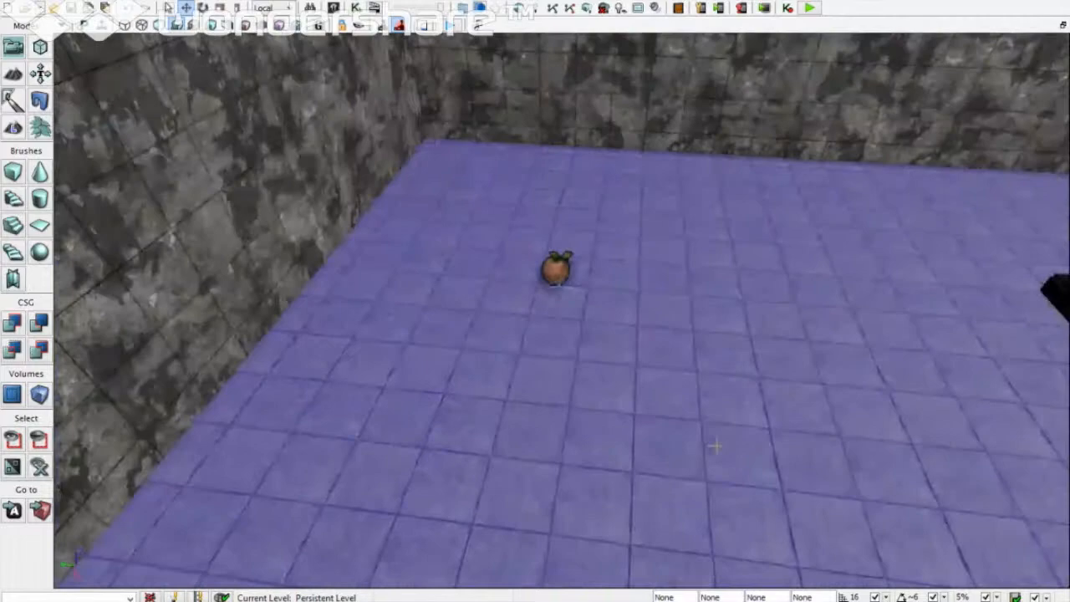
Step: Add two PathNodes on the floor near the tank generator pairs
key("s")
key("d")
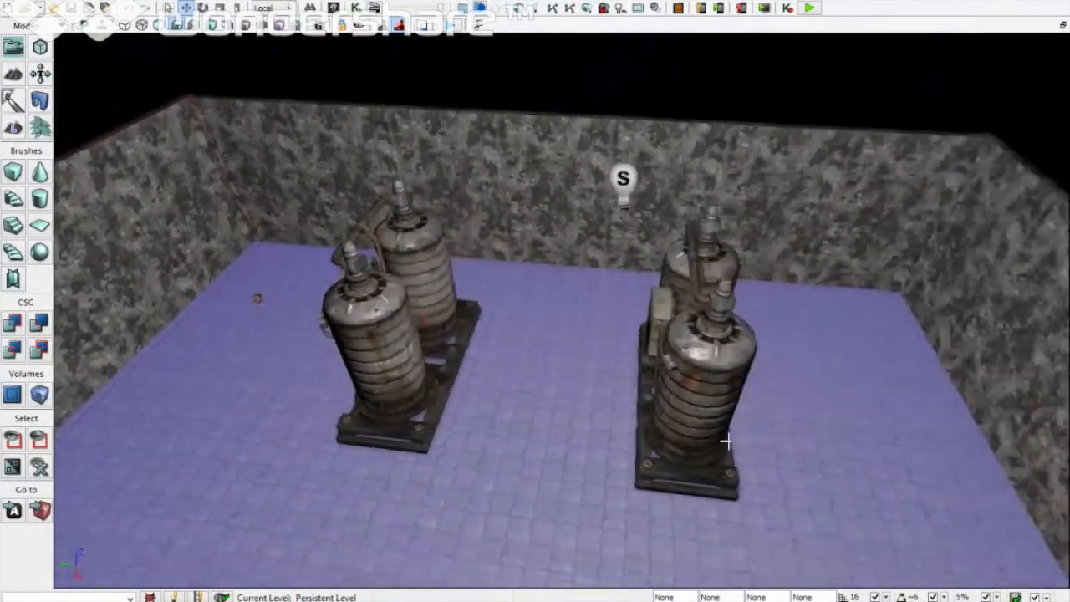
right_click(822, 322)
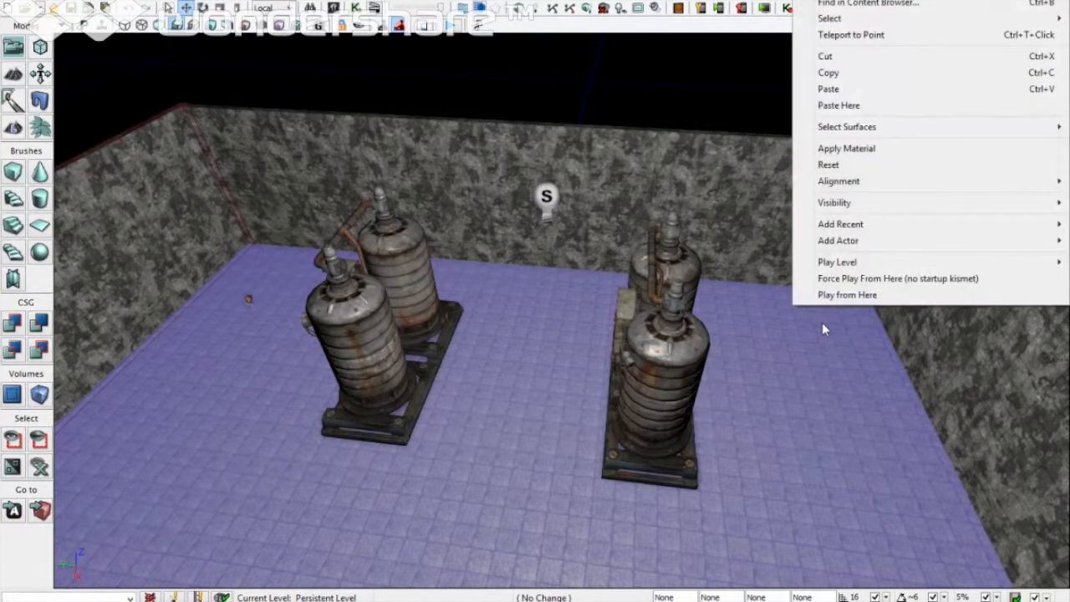
mouse_move(863, 250)
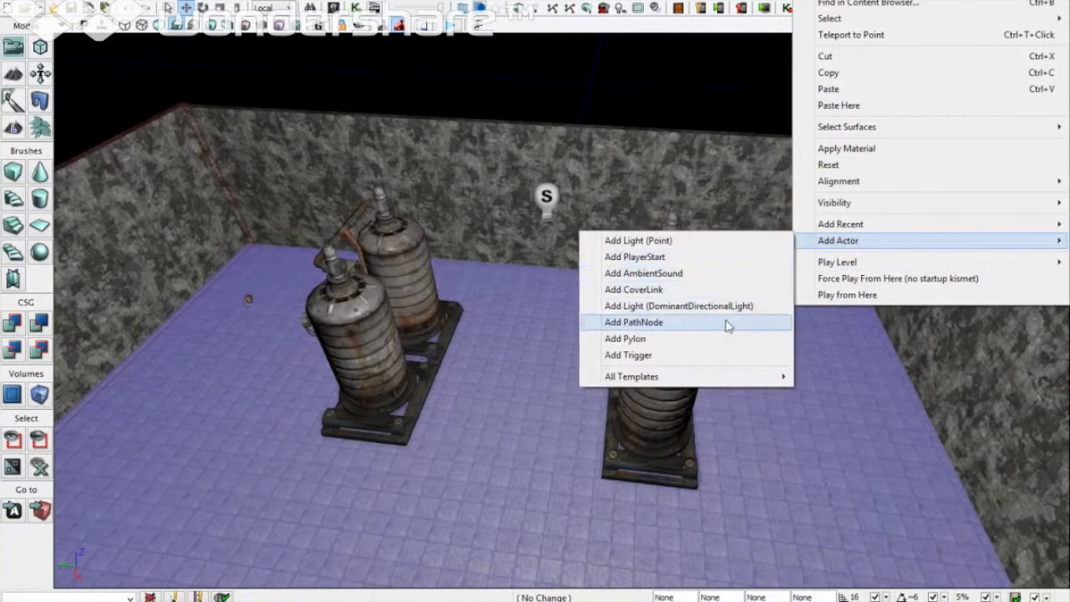
left_click(725, 322)
right_click_drag(712, 323, 681, 322)
key("d")
key("s")
right_click(474, 495)
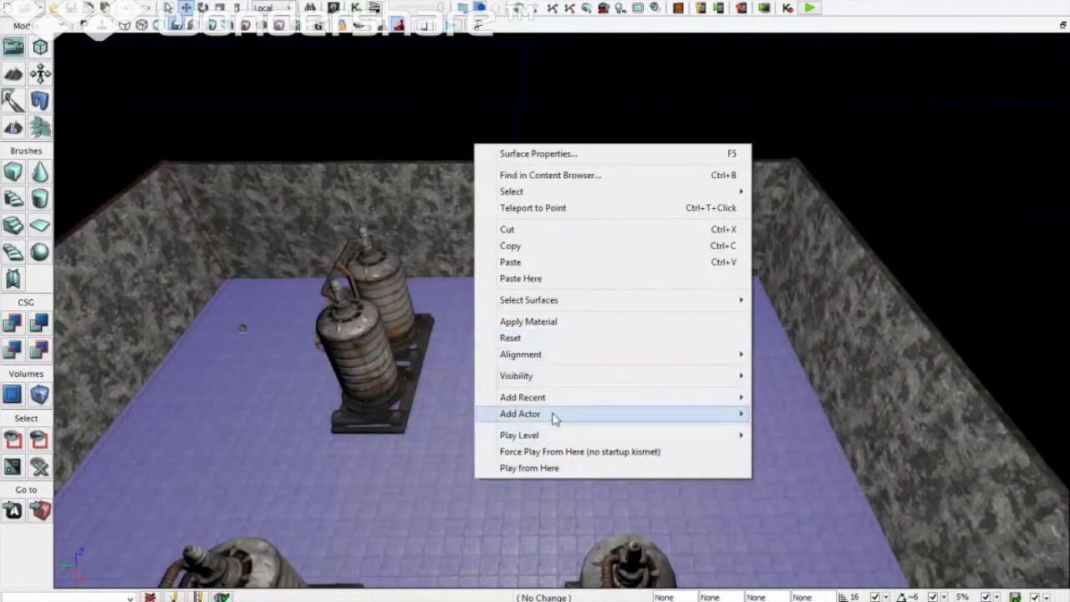
mouse_move(557, 415)
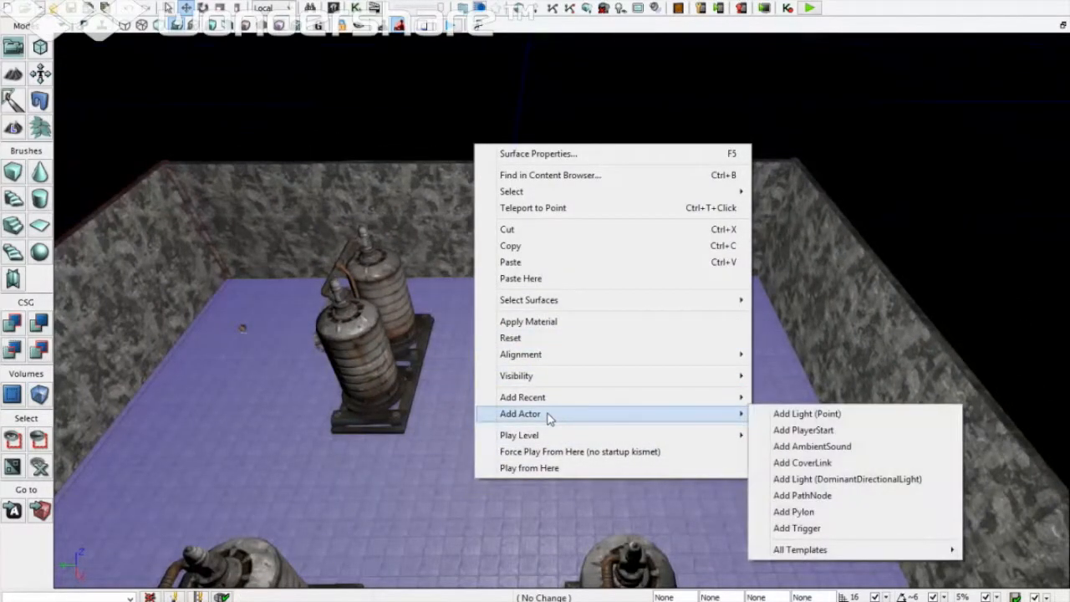
left_click(825, 497)
Step: Add a third PathNode on the floor beside a pair of tanks
key("a")
right_click_drag(470, 532, 535, 533)
right_click_drag(507, 303, 334, 376)
right_click(574, 101)
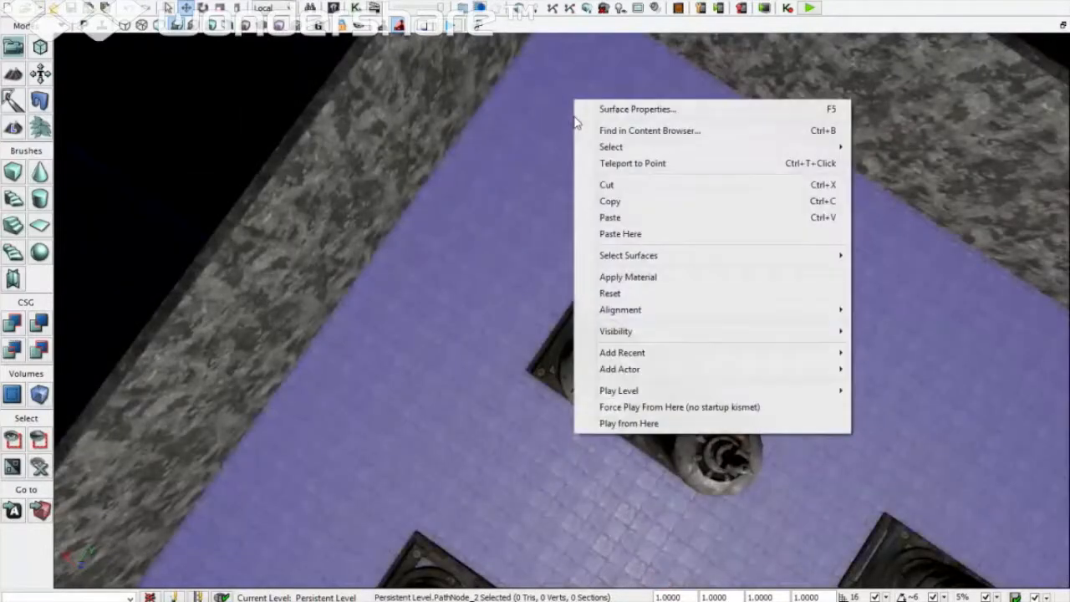
mouse_move(628, 375)
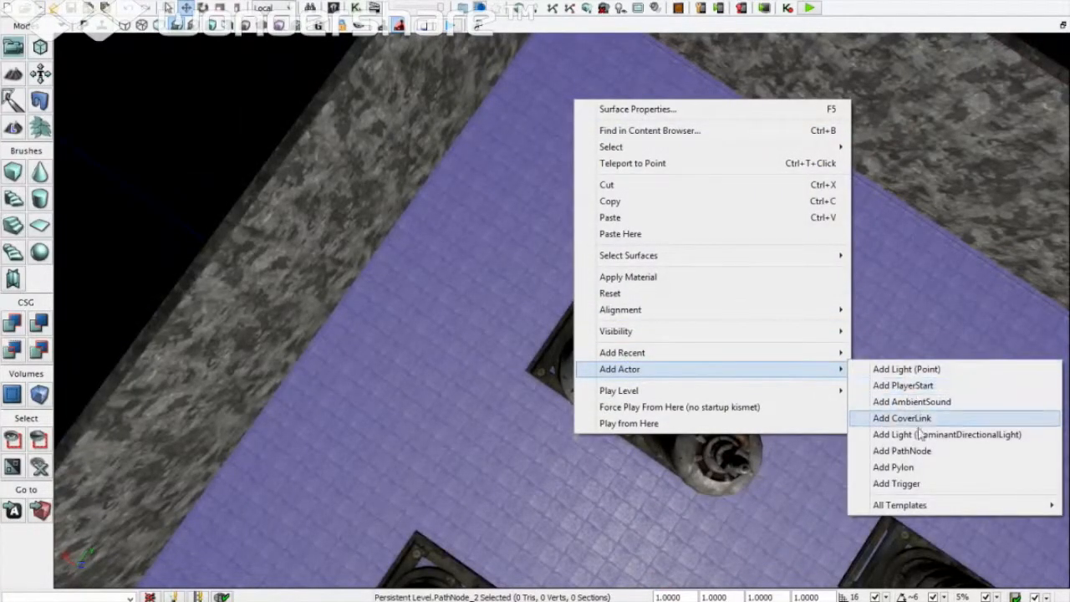
left_click(926, 455)
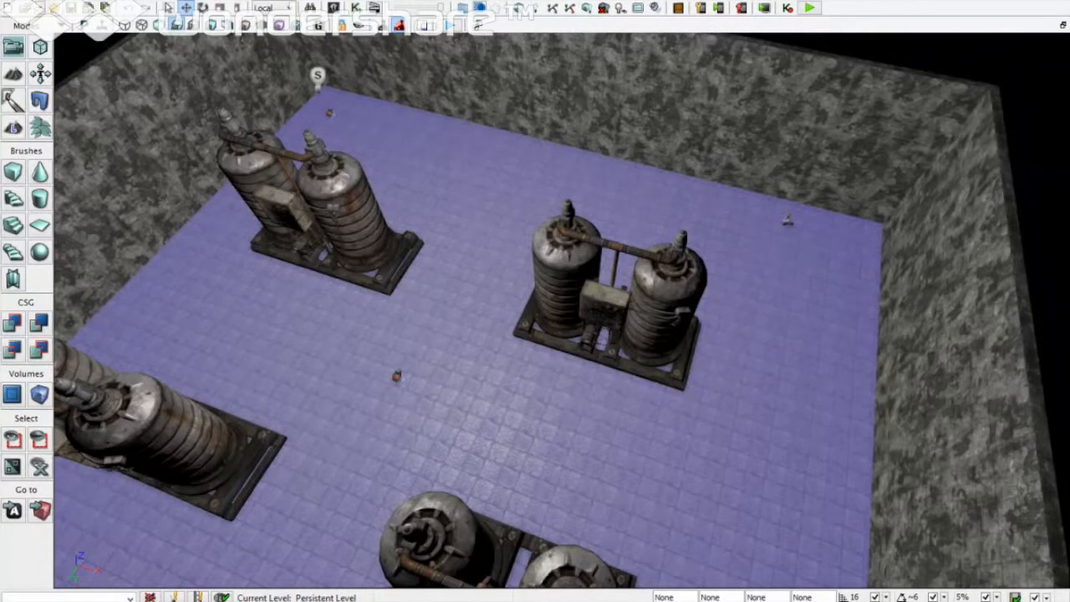
Step: In WorldInfo Zone Info, set Kill Z -1000, enable Soft Kill Z, and choose UTDeathmatch game type
left_click(87, 0)
mouse_move(64, 0)
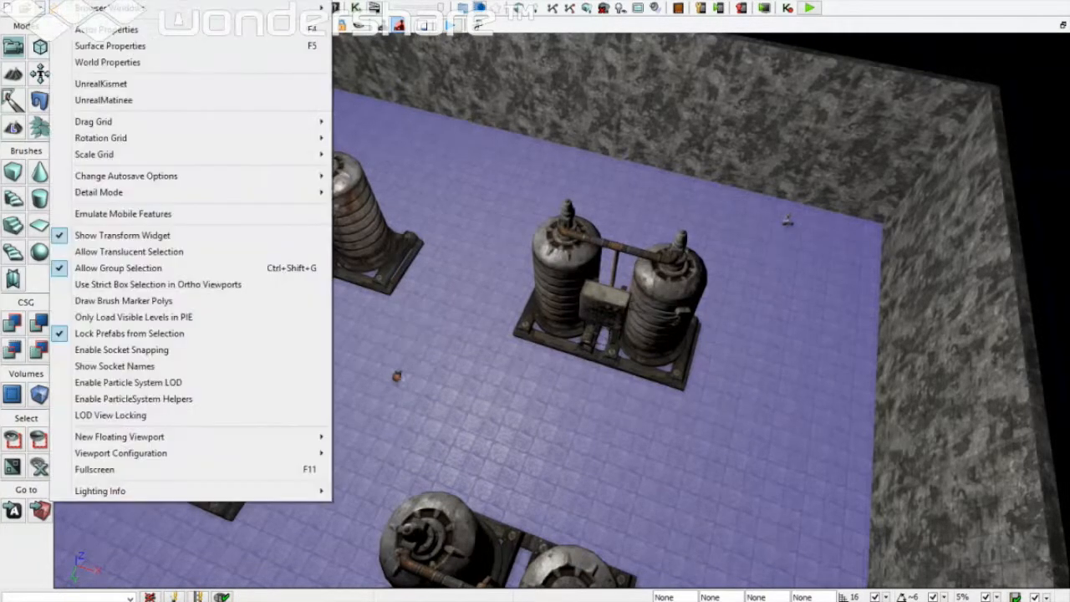
left_click(82, 64)
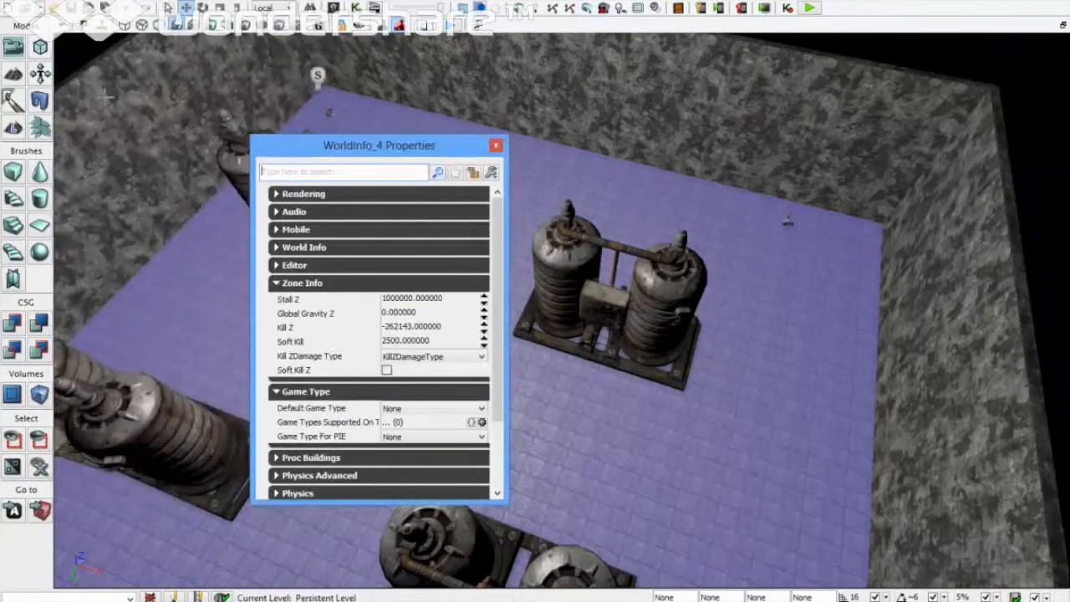
left_click(407, 327)
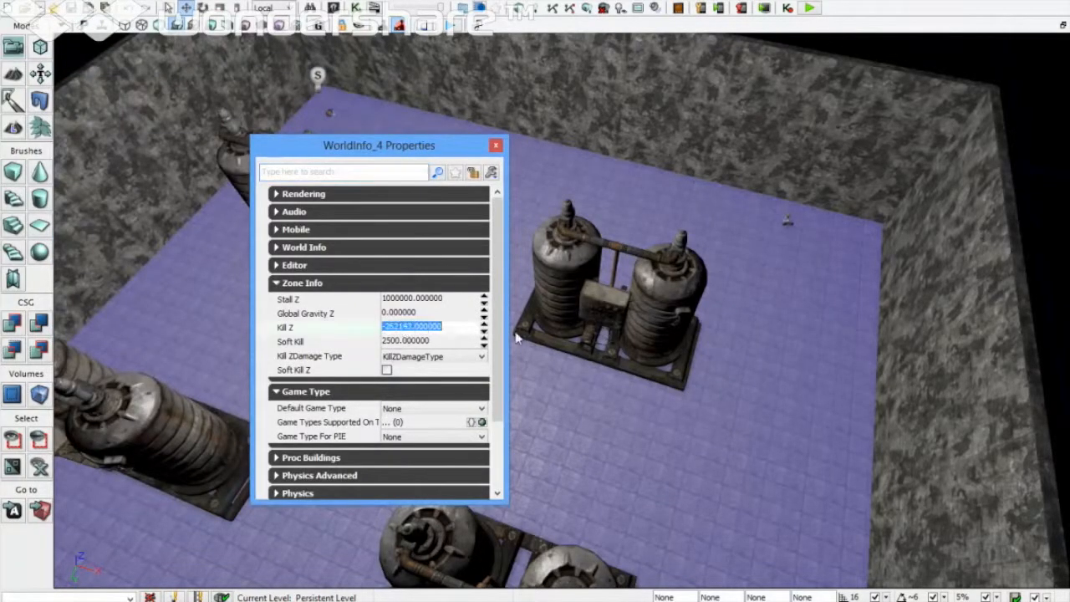
type("-10")
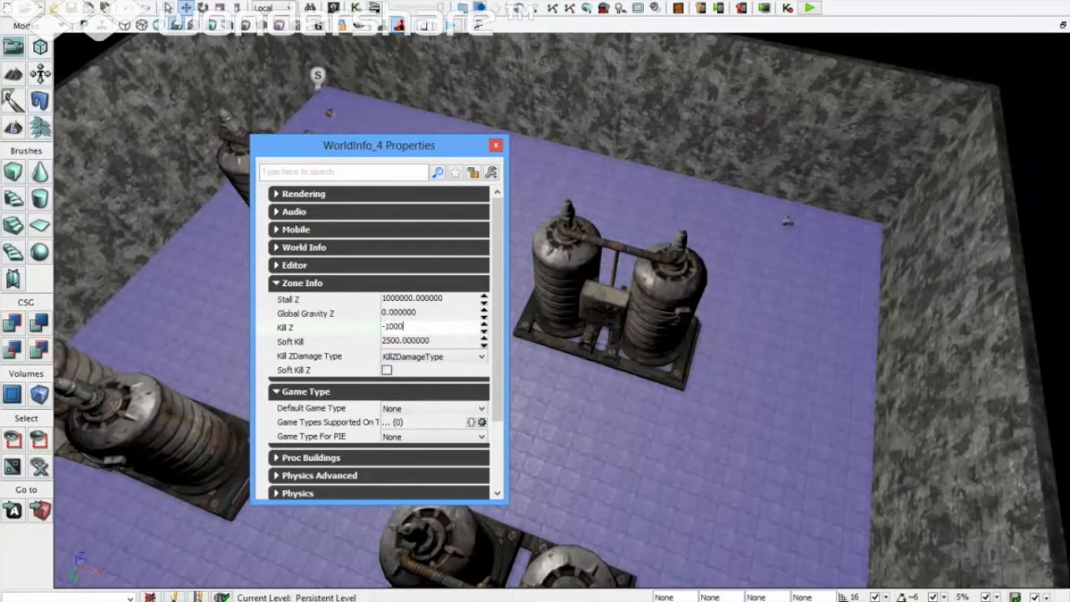
left_click(387, 370)
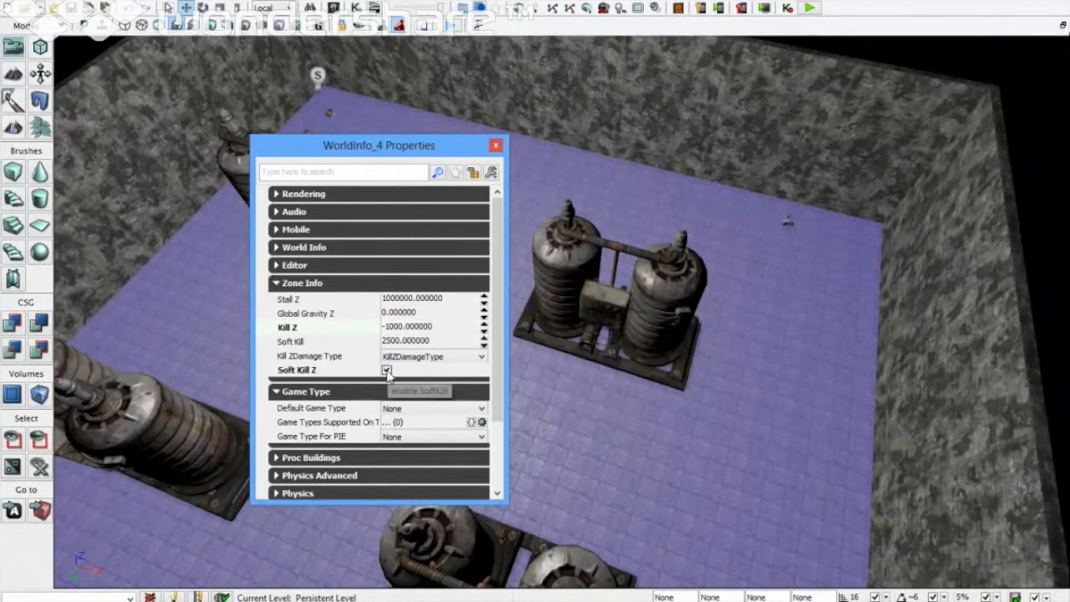
scroll(489, 386, "down", 1)
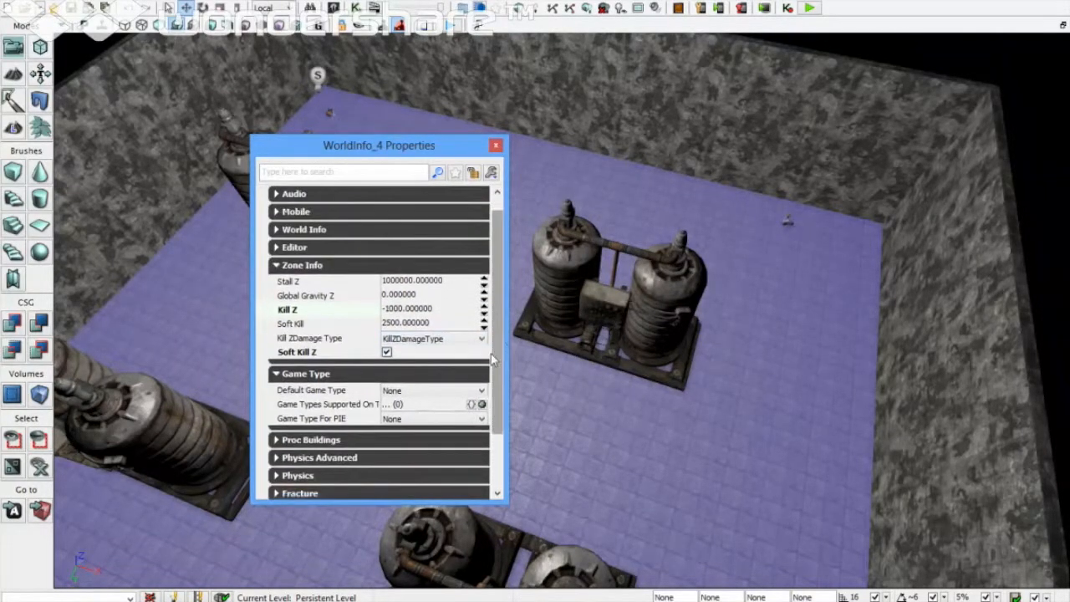
left_click(482, 390)
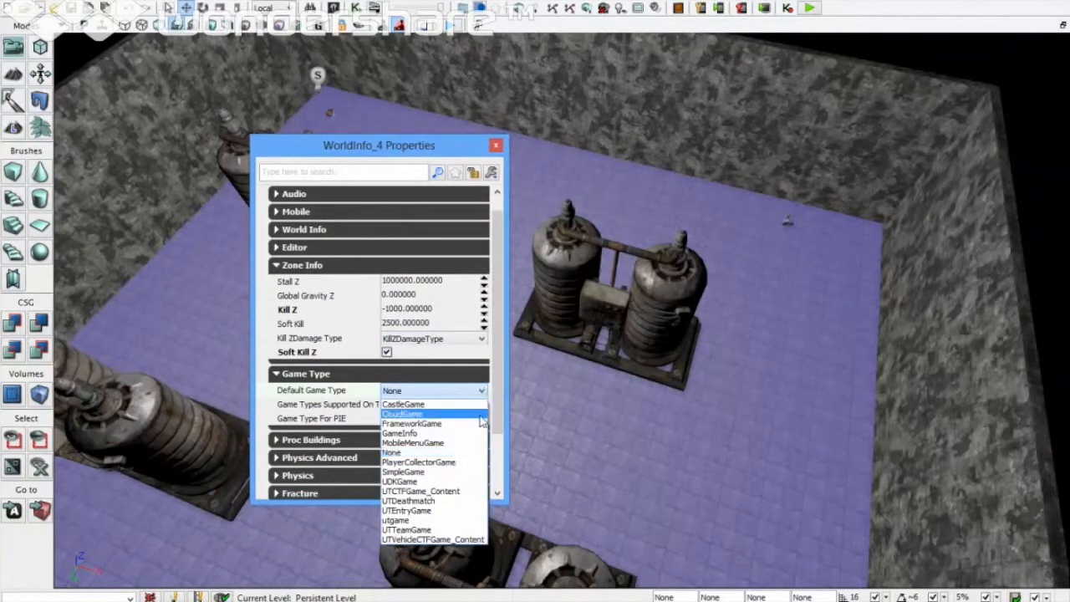
left_click(457, 500)
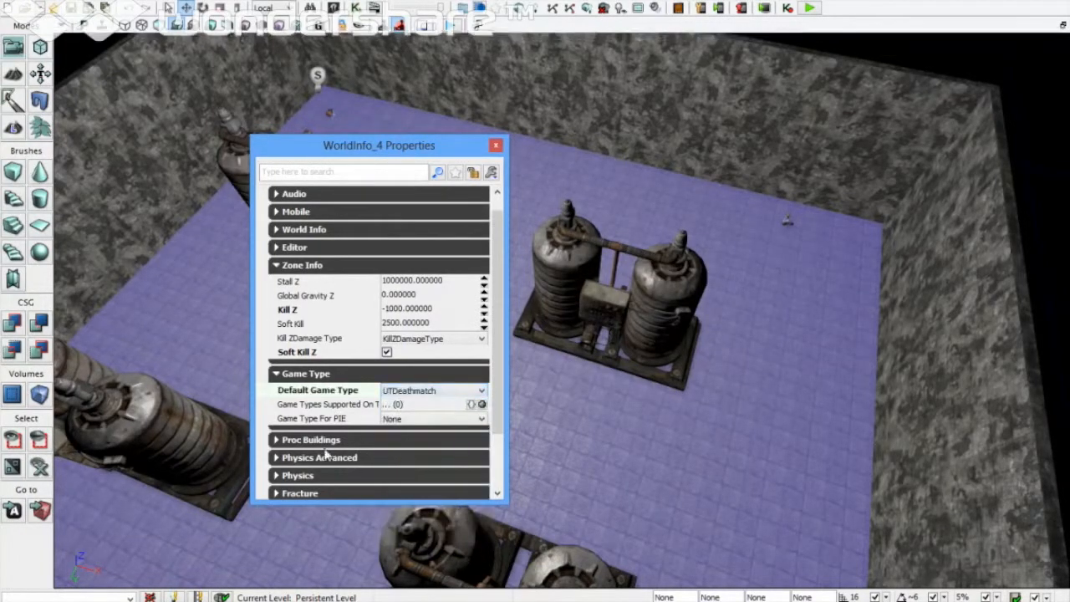
left_click(277, 374)
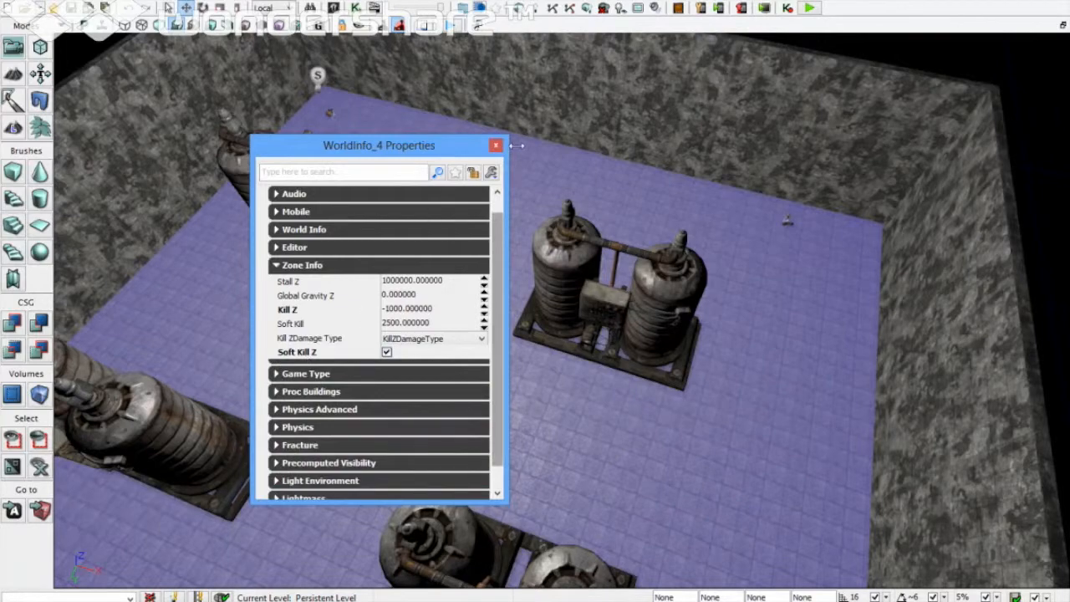
left_click(496, 147)
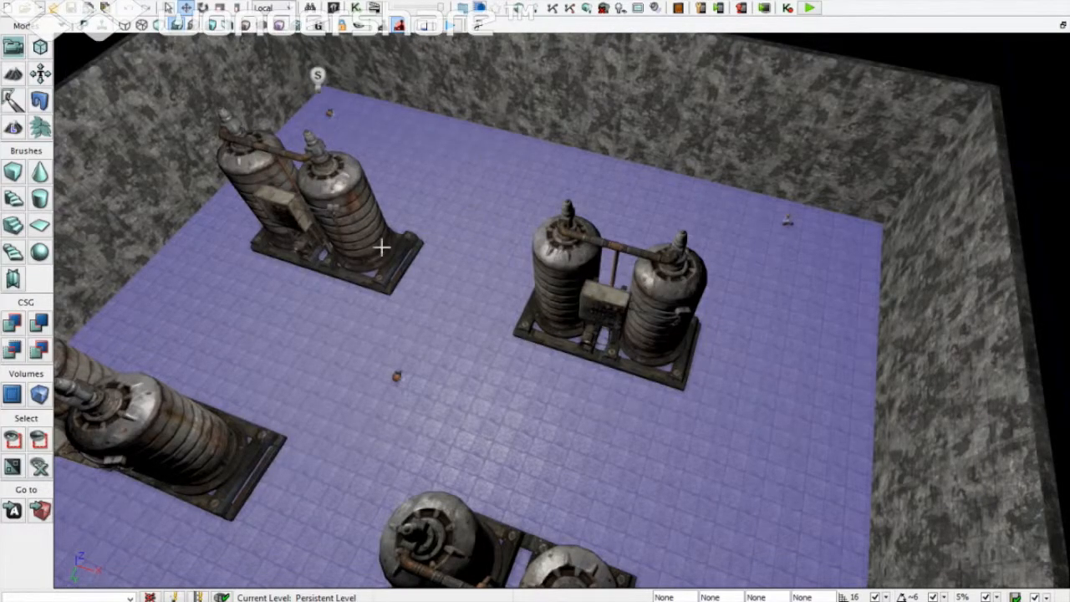
Step: Build the level's lighting and dismiss the Map Check results
left_click(123, 1)
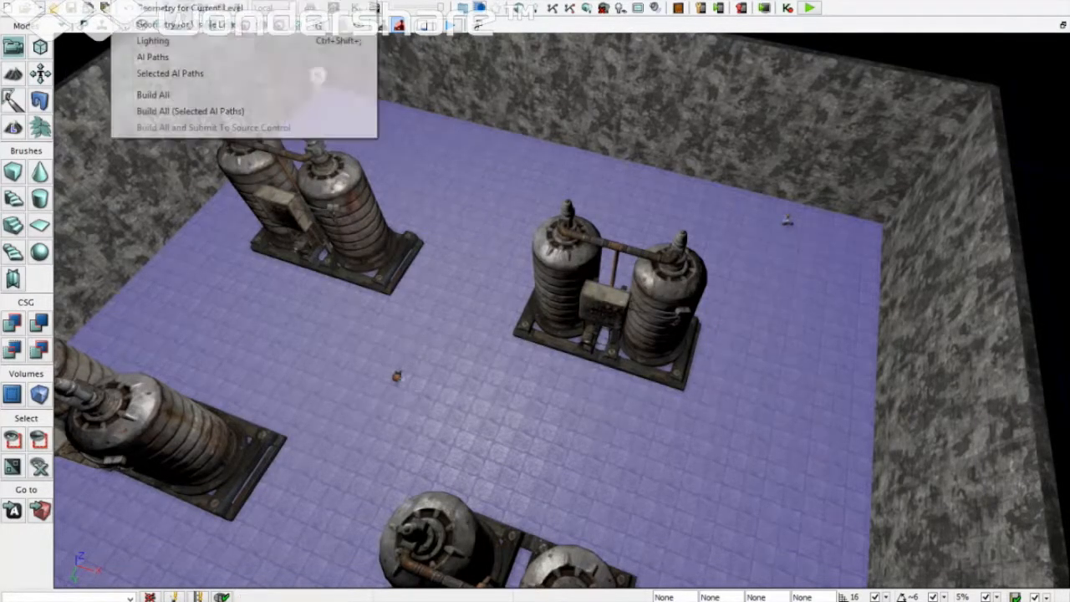
left_click(125, 38)
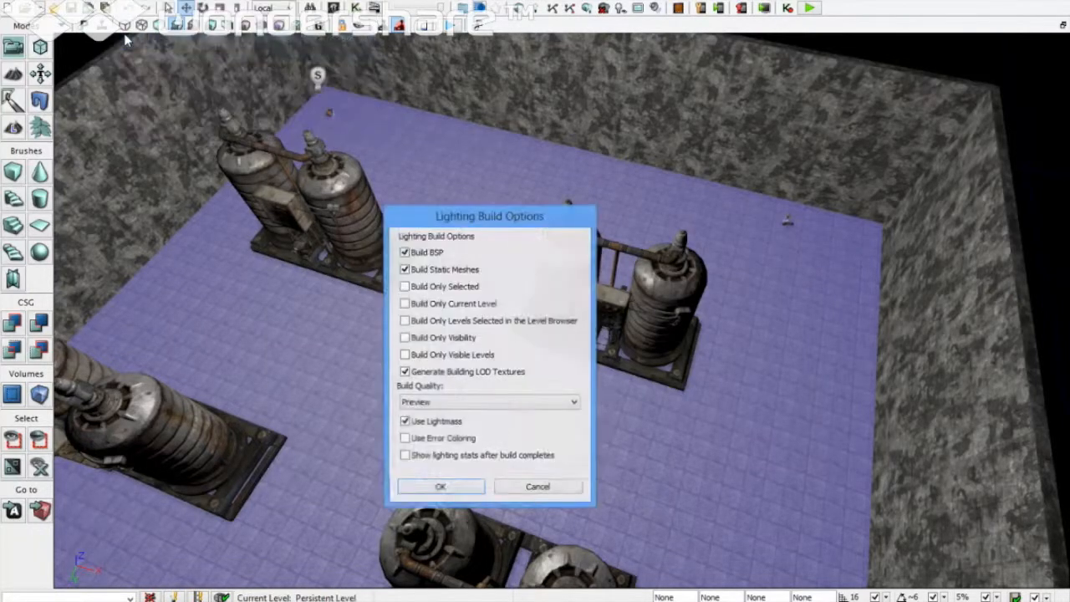
left_click(464, 495)
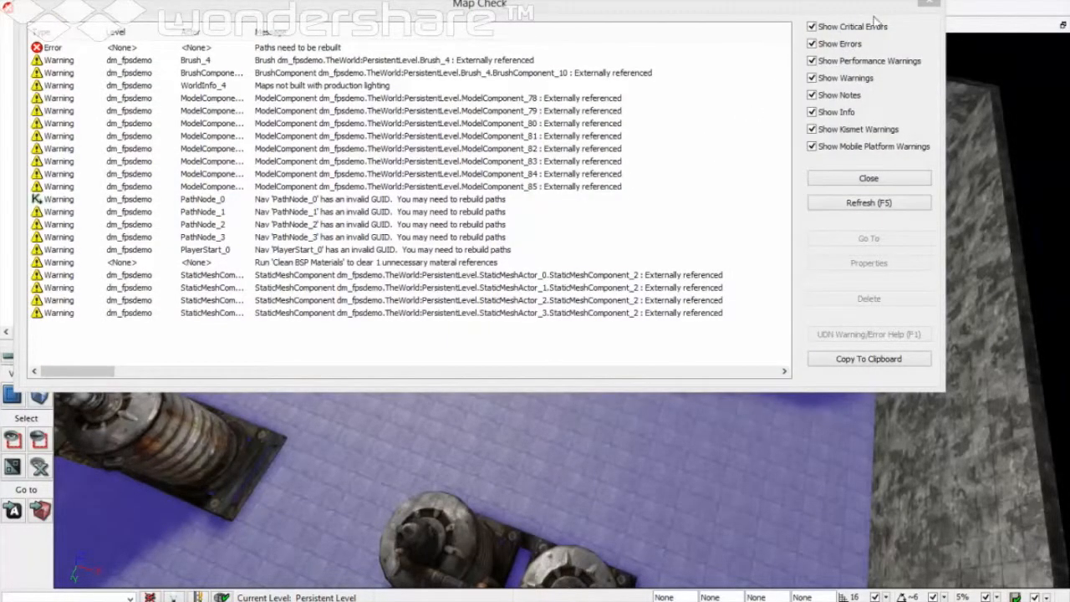
left_click(929, 3)
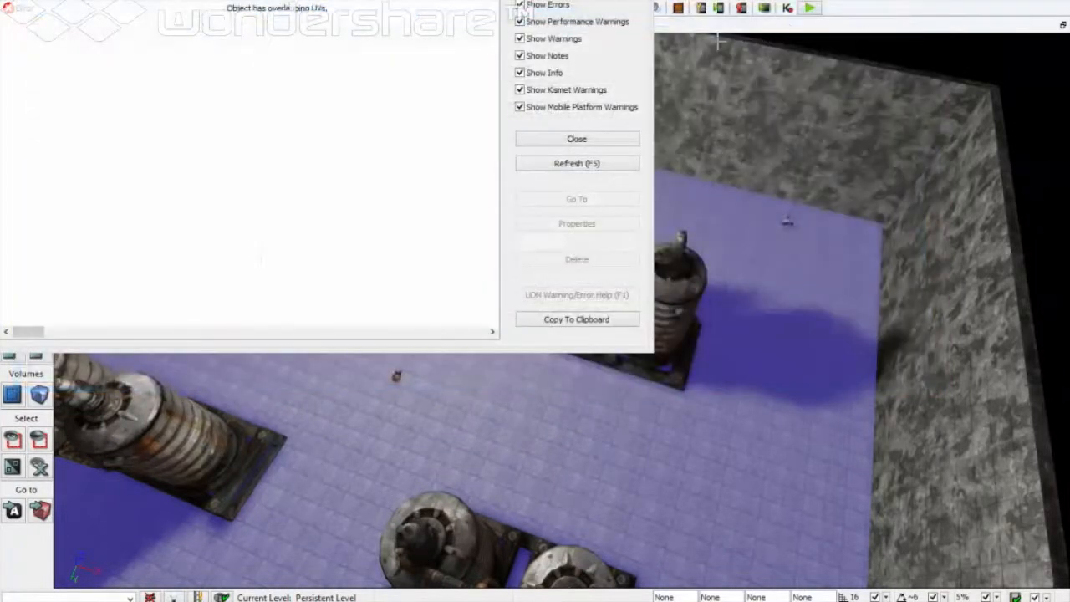
left_click(639, 2)
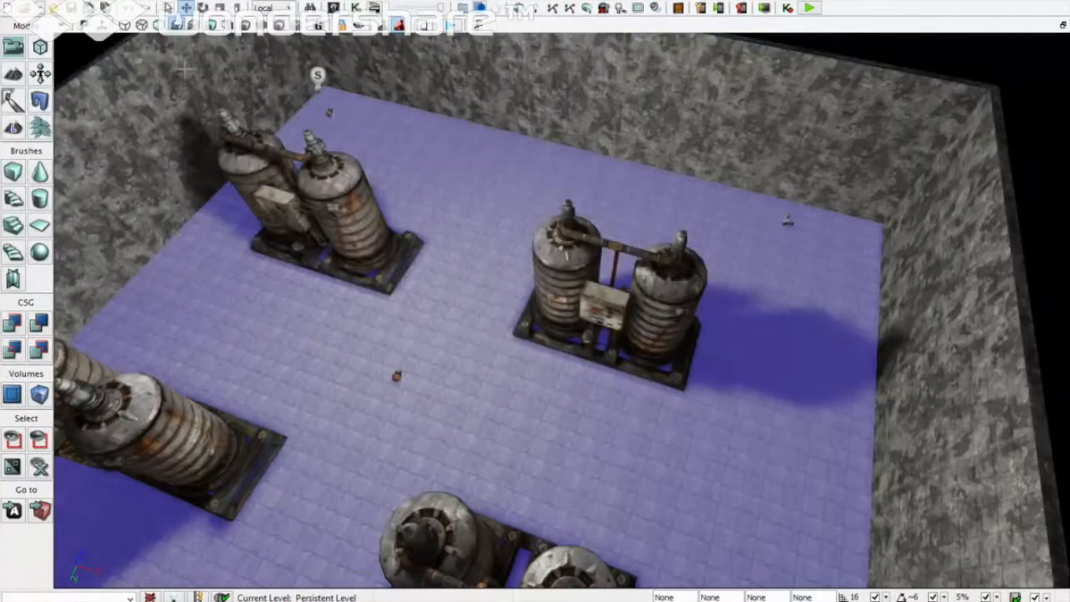
Step: Rebuild the AI paths and dismiss the Map Check warnings
left_click(175, 1)
mouse_move(127, 0)
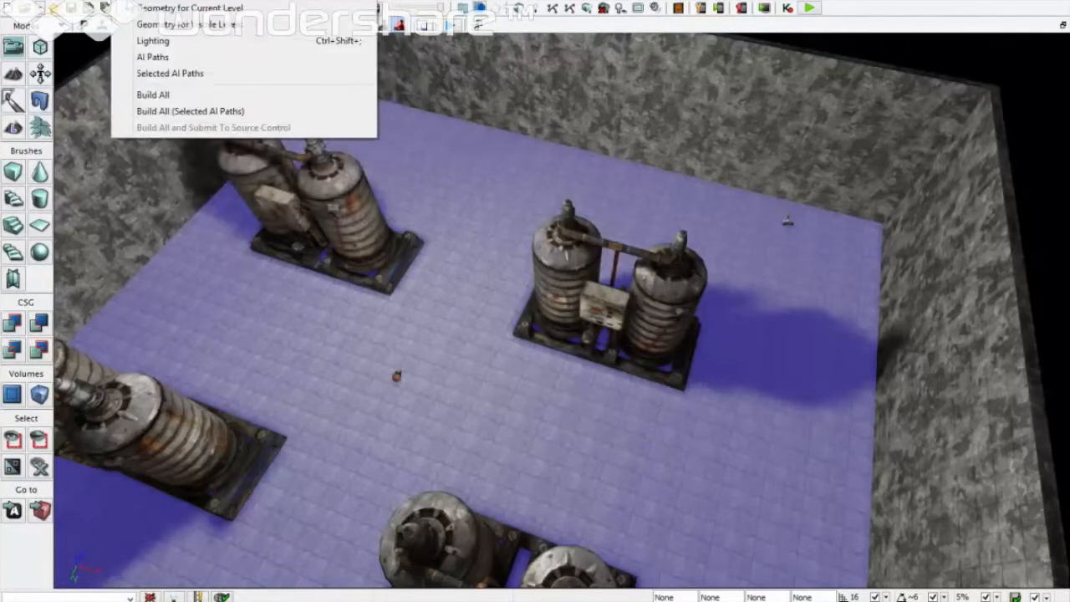
left_click(127, 59)
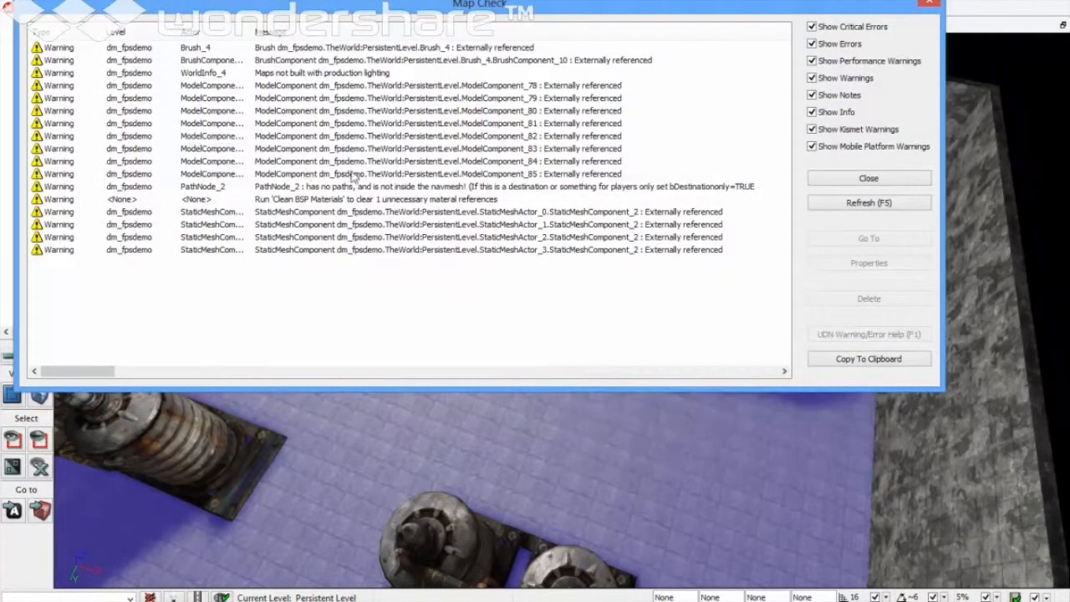
left_click(928, 5)
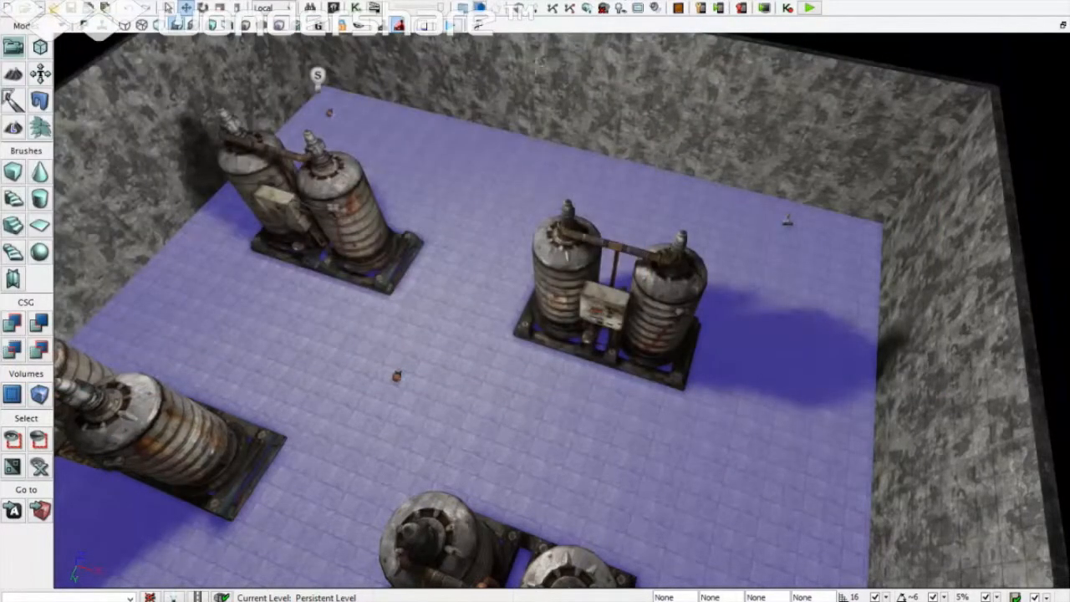
Step: Start Play in Viewport, accept the package warning, and move among the tanks firing at bots
left_click(458, 32)
left_click(617, 334)
key("w")
key("w")
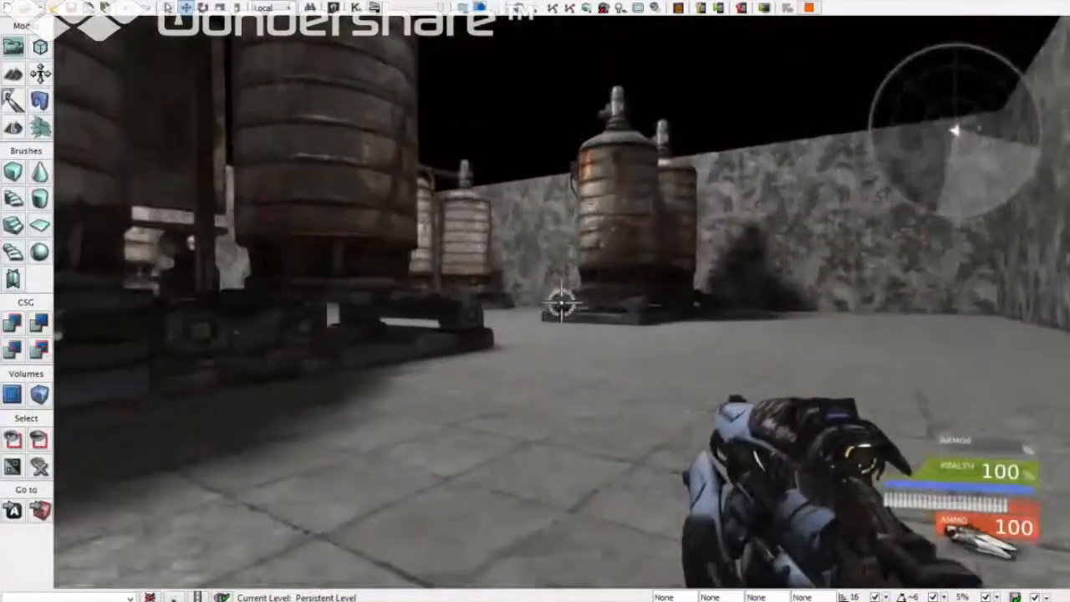
key("w")
left_click(561, 304)
left_click(561, 304)
Step: Advance on the enemy bot in the wall corner, hitting it with link gun plasma and beam
key("w")
left_click(560, 303)
right_click(561, 302)
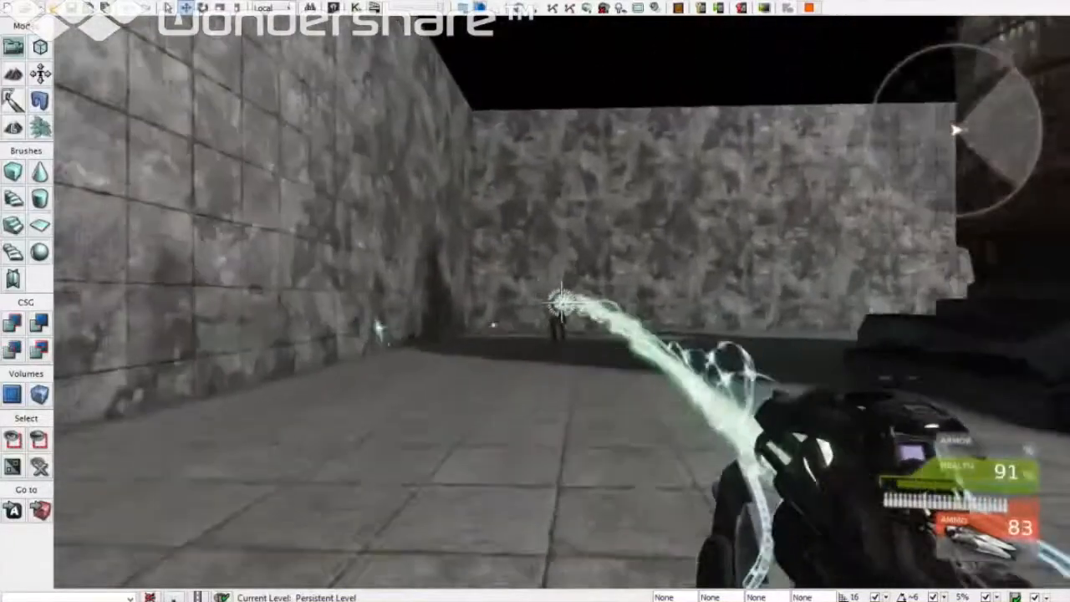
key("w")
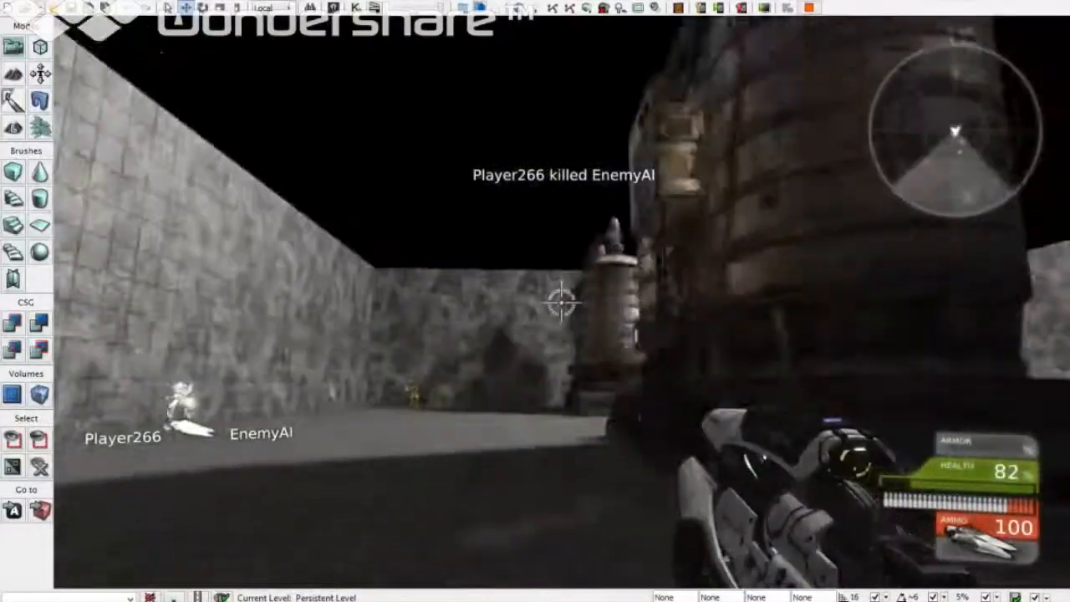
key("w")
right_click(560, 302)
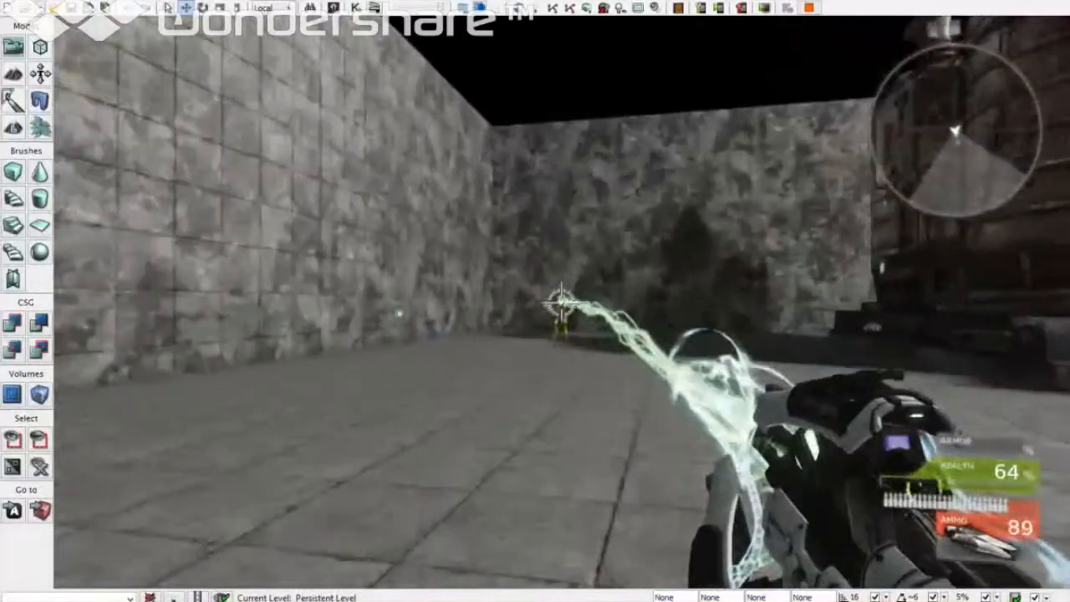
key("w")
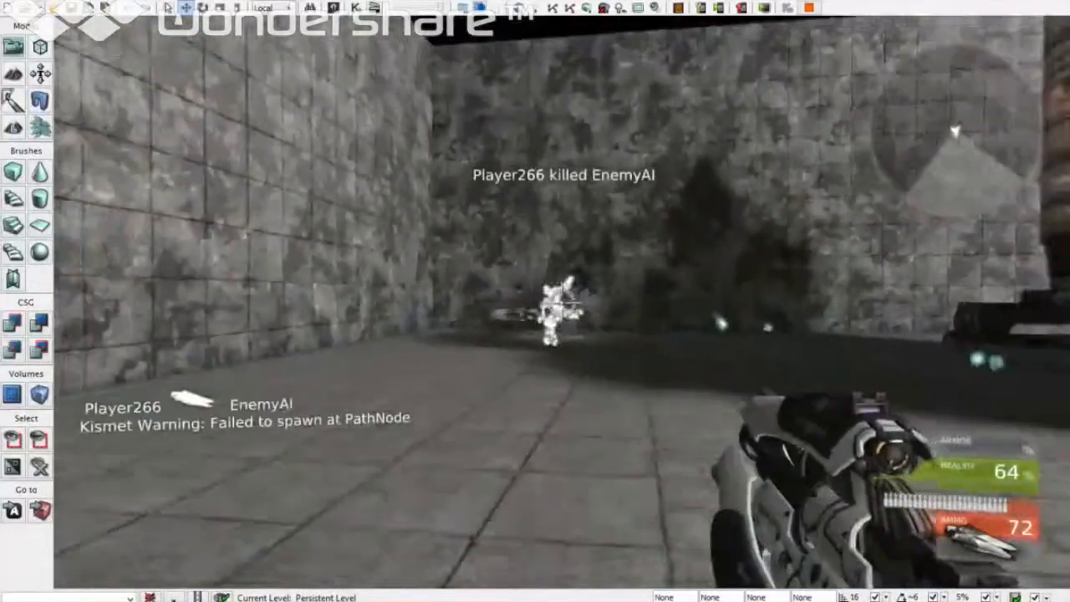
key("w")
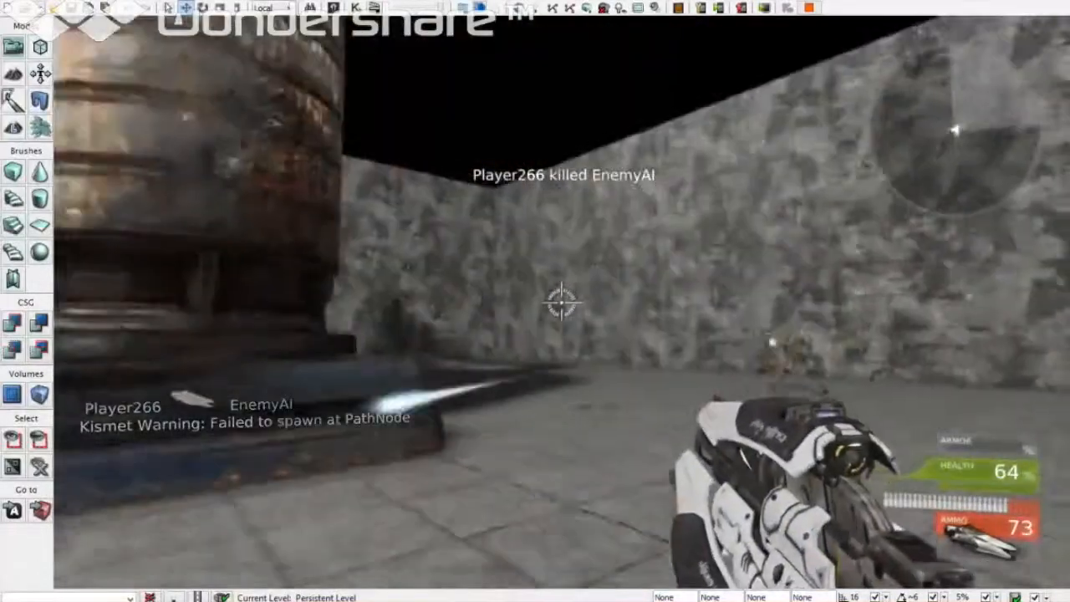
left_click(560, 302)
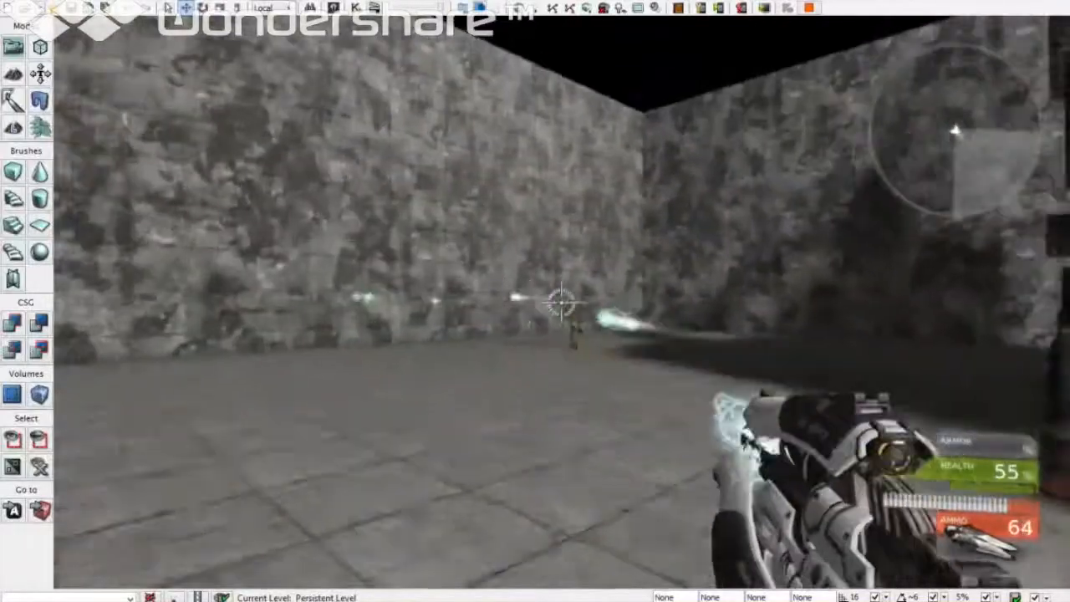
right_click(561, 303)
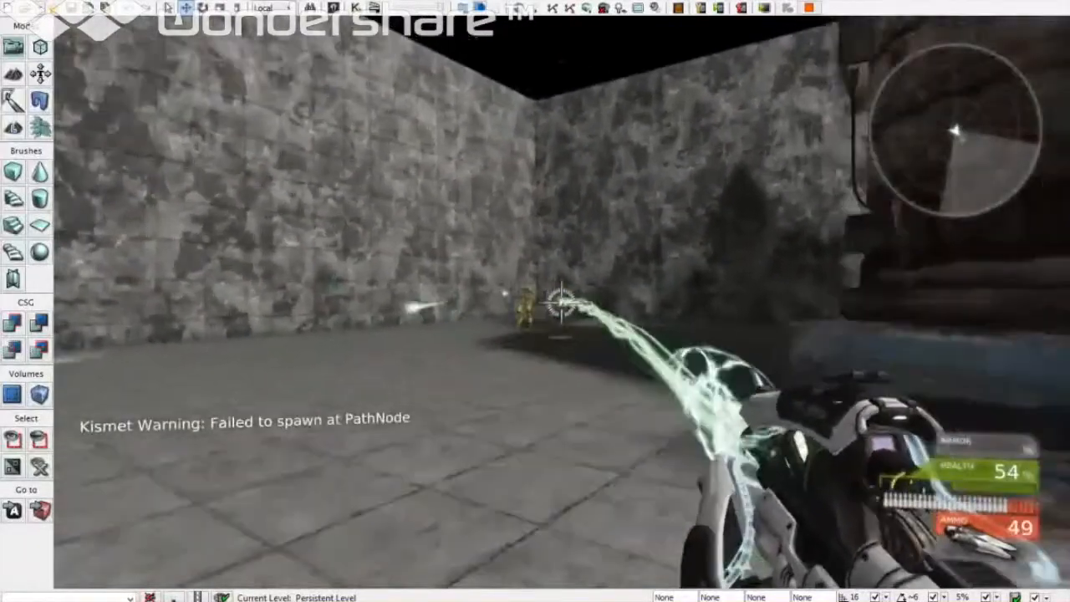
Step: Chase the two fighting bots past the machinery and beam one enemy until it dies
key("w")
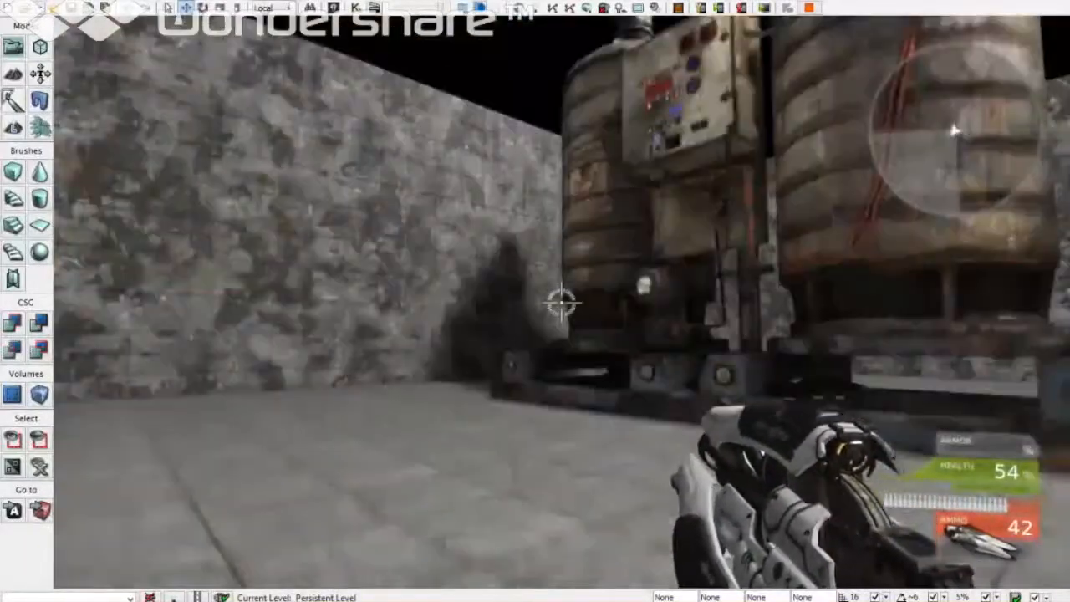
key("w")
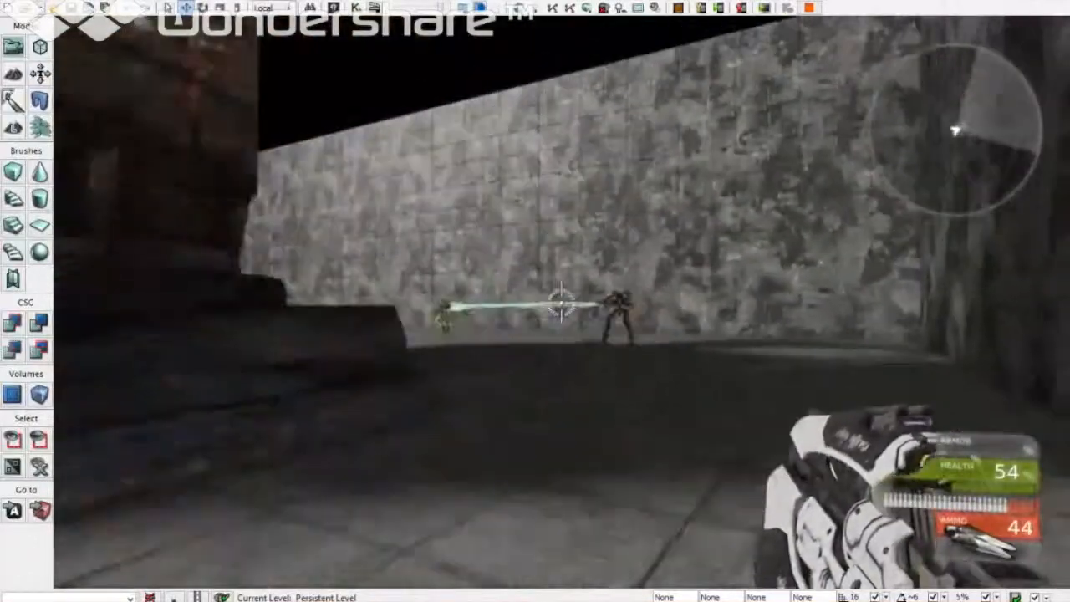
key("w")
right_click(561, 303)
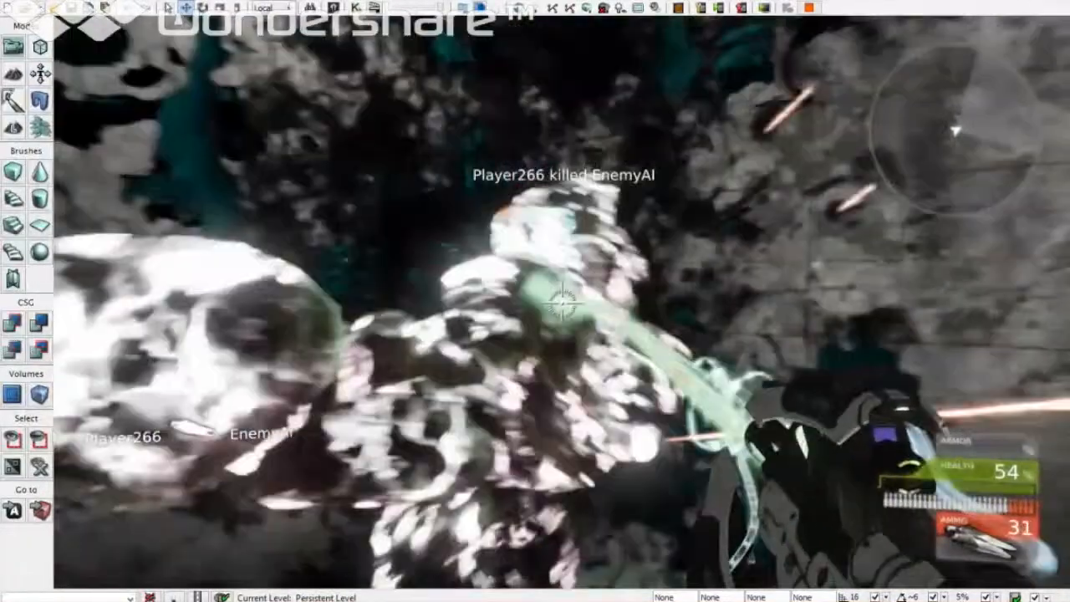
key("w")
right_click(561, 303)
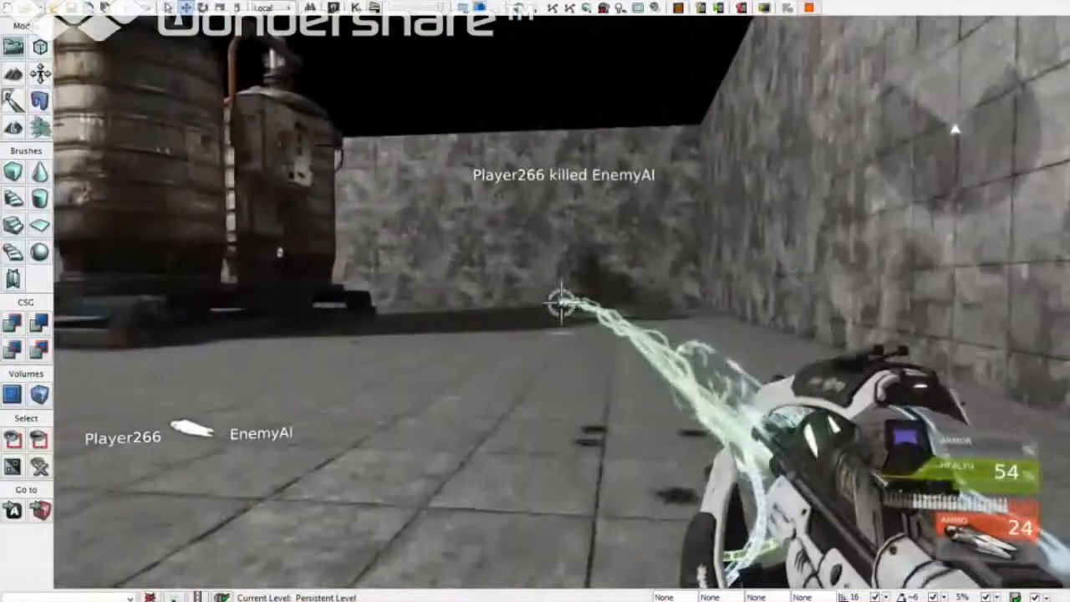
key("w")
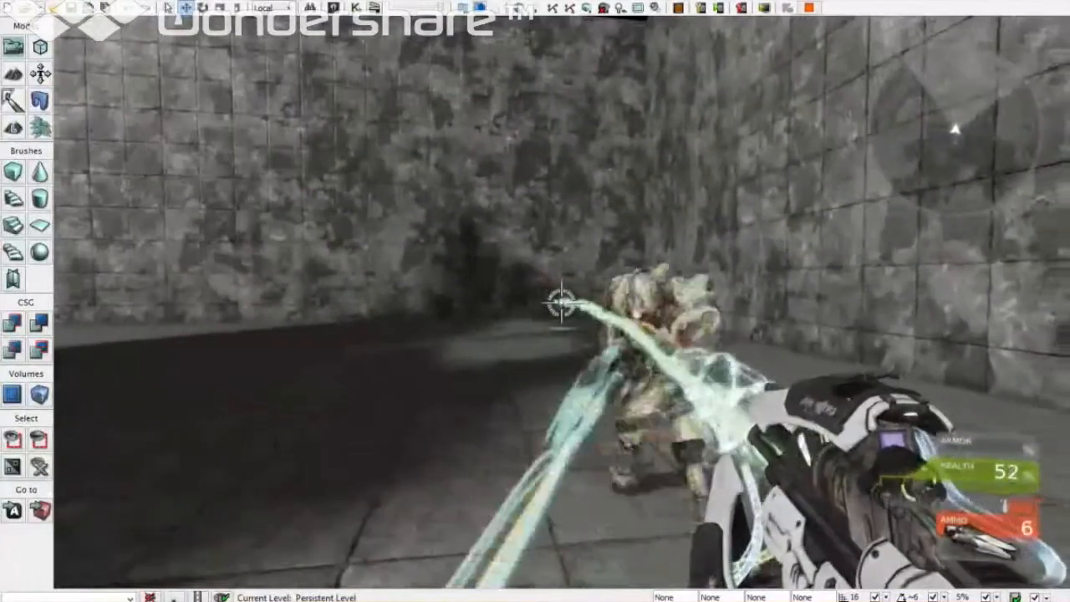
key("w")
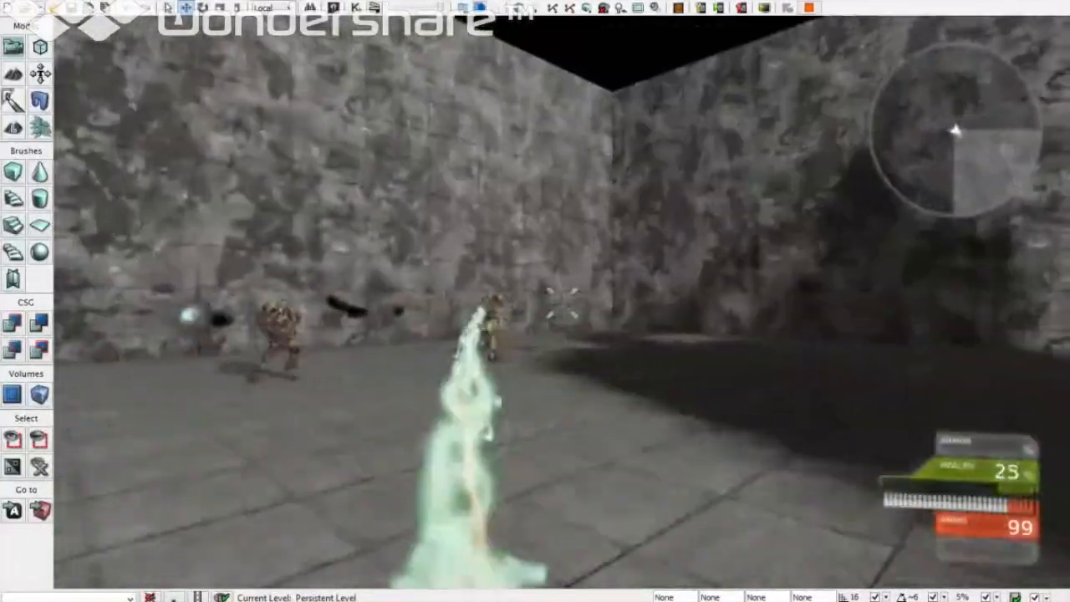